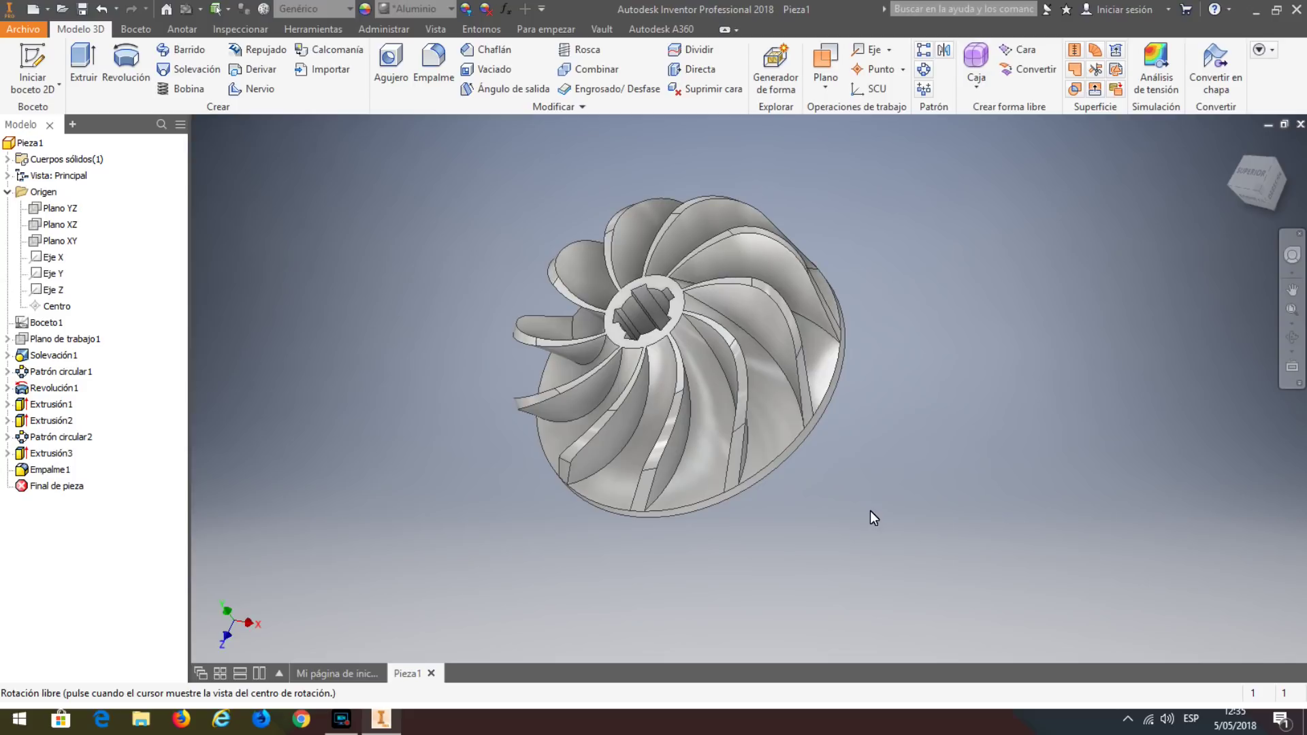
Exit Free Orbit on the finished impeller preview.
key(Escape)
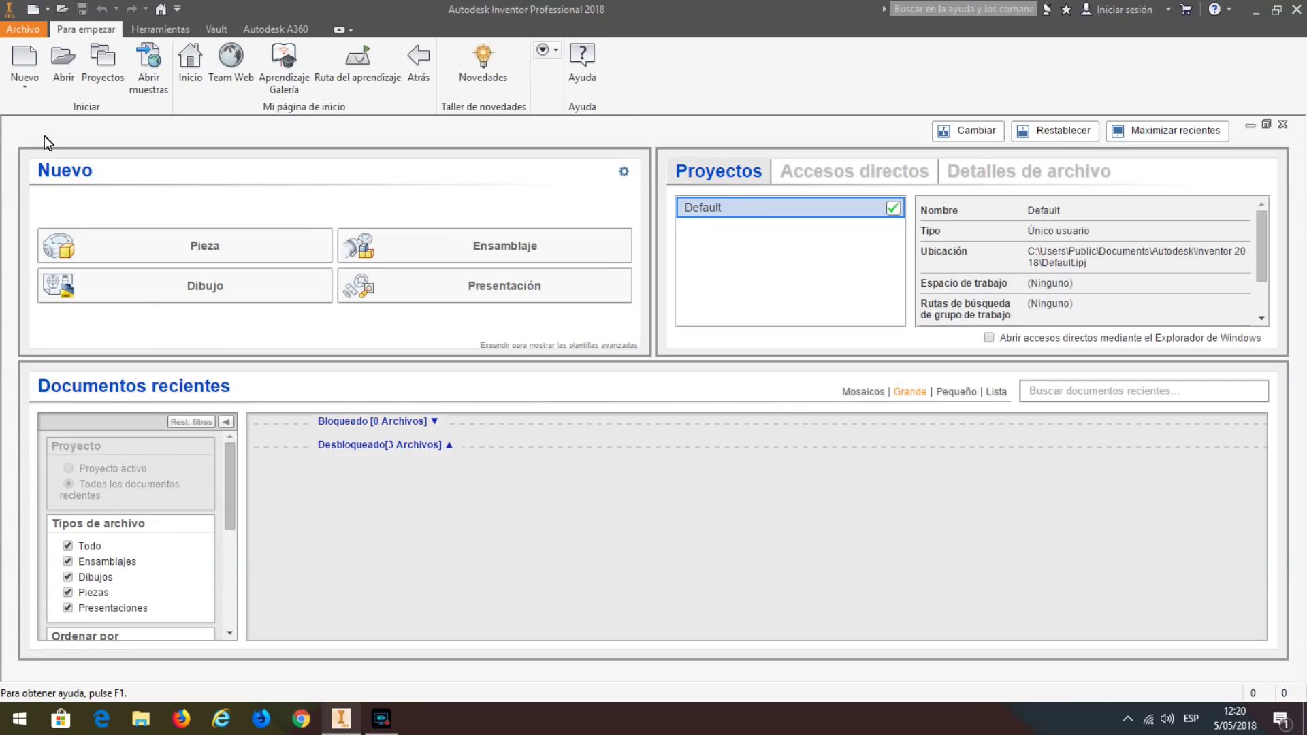
Create a new part from the Metric Standard (mm).ipt template.
click(22, 59)
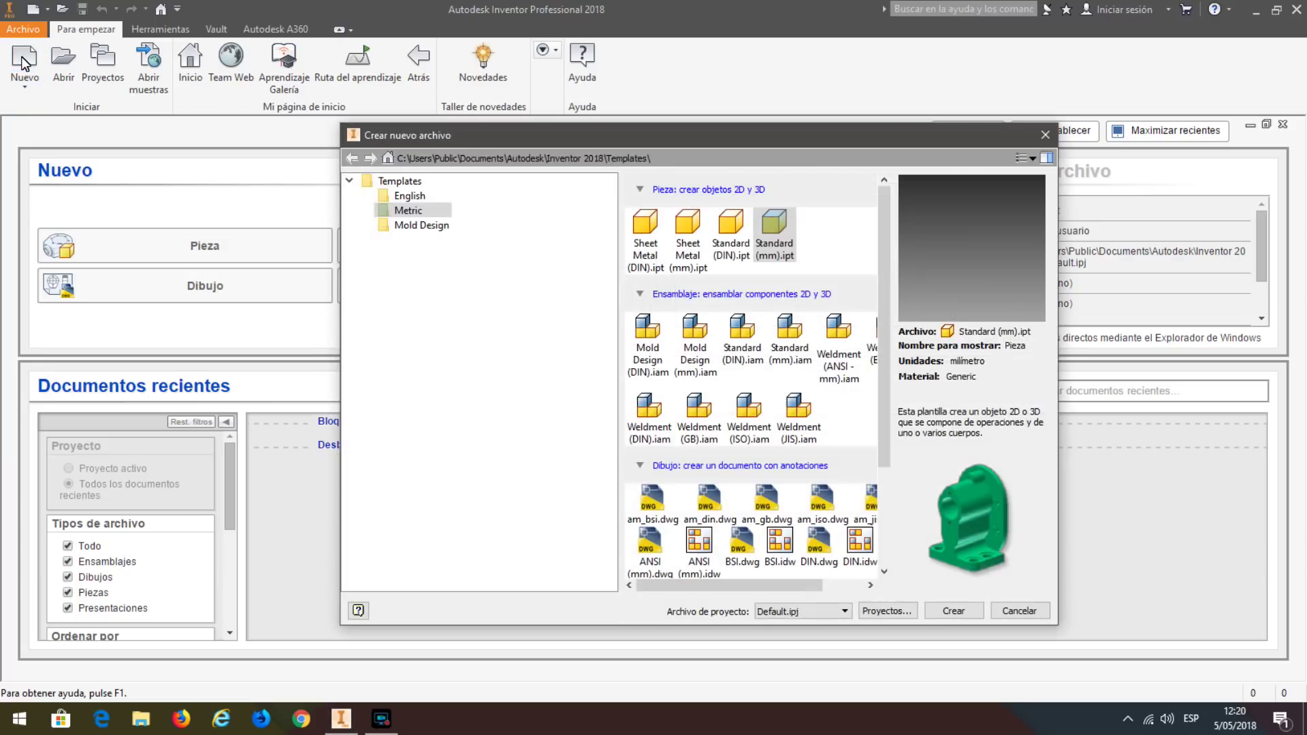
click(765, 231)
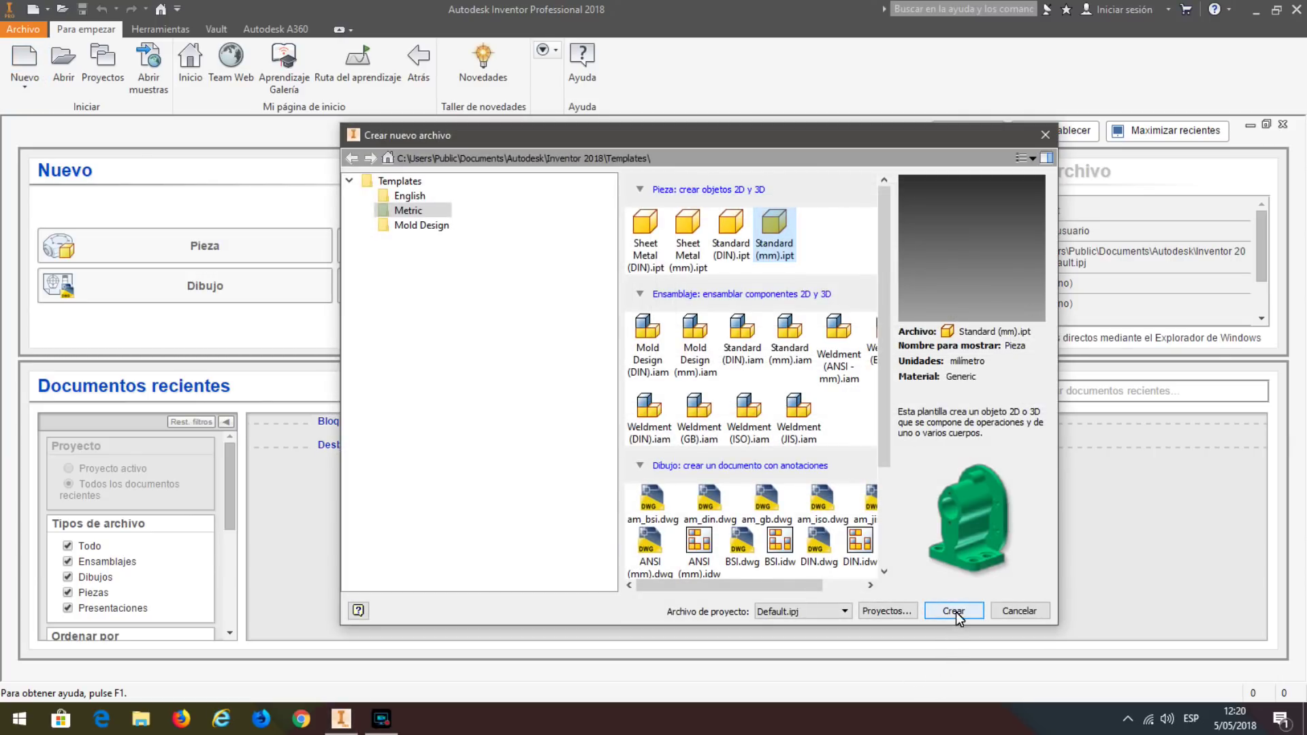
click(953, 611)
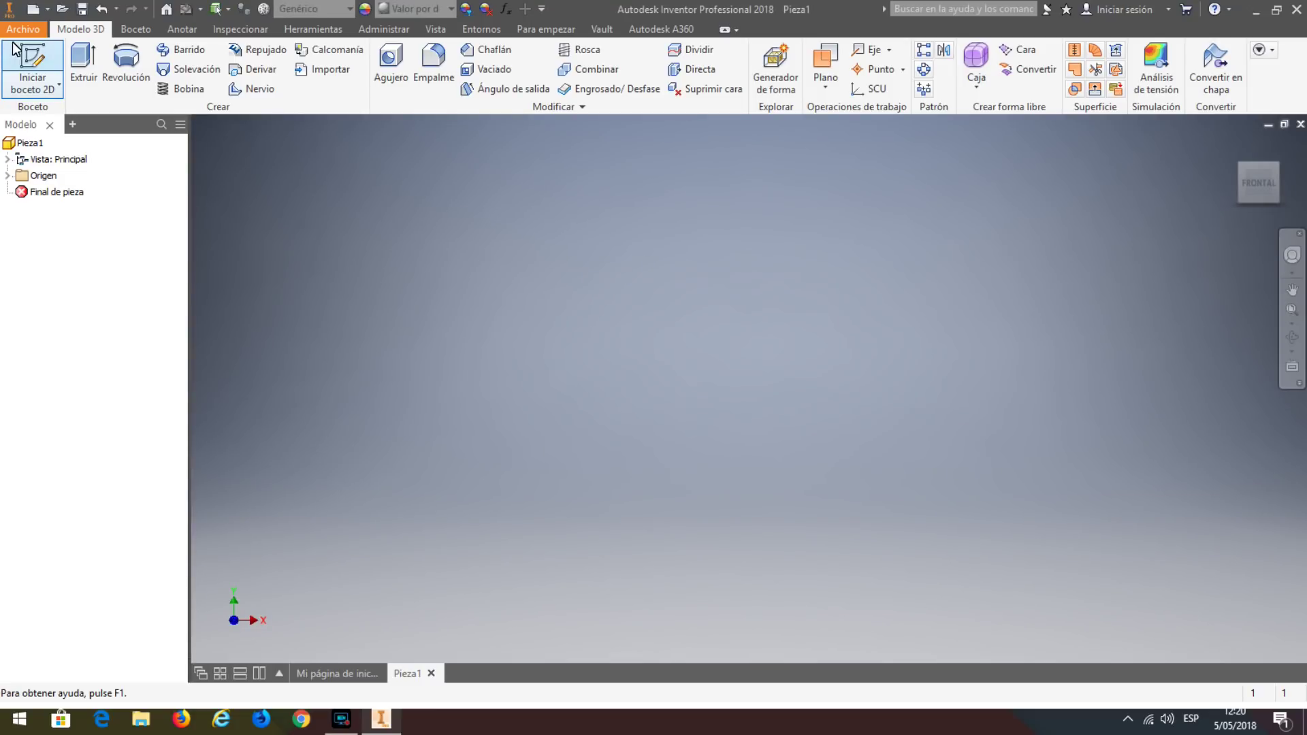
Start a 2D sketch on the XZ plane with construction mode on.
click(34, 62)
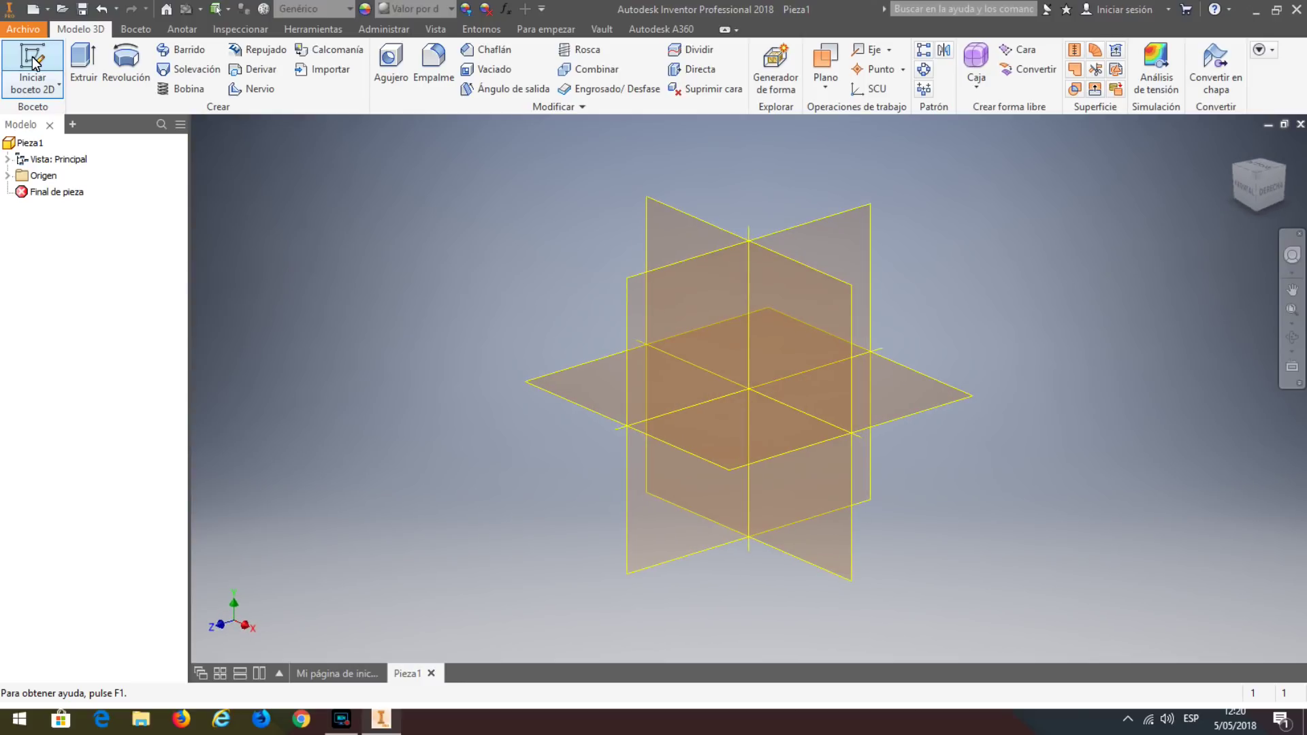
click(582, 386)
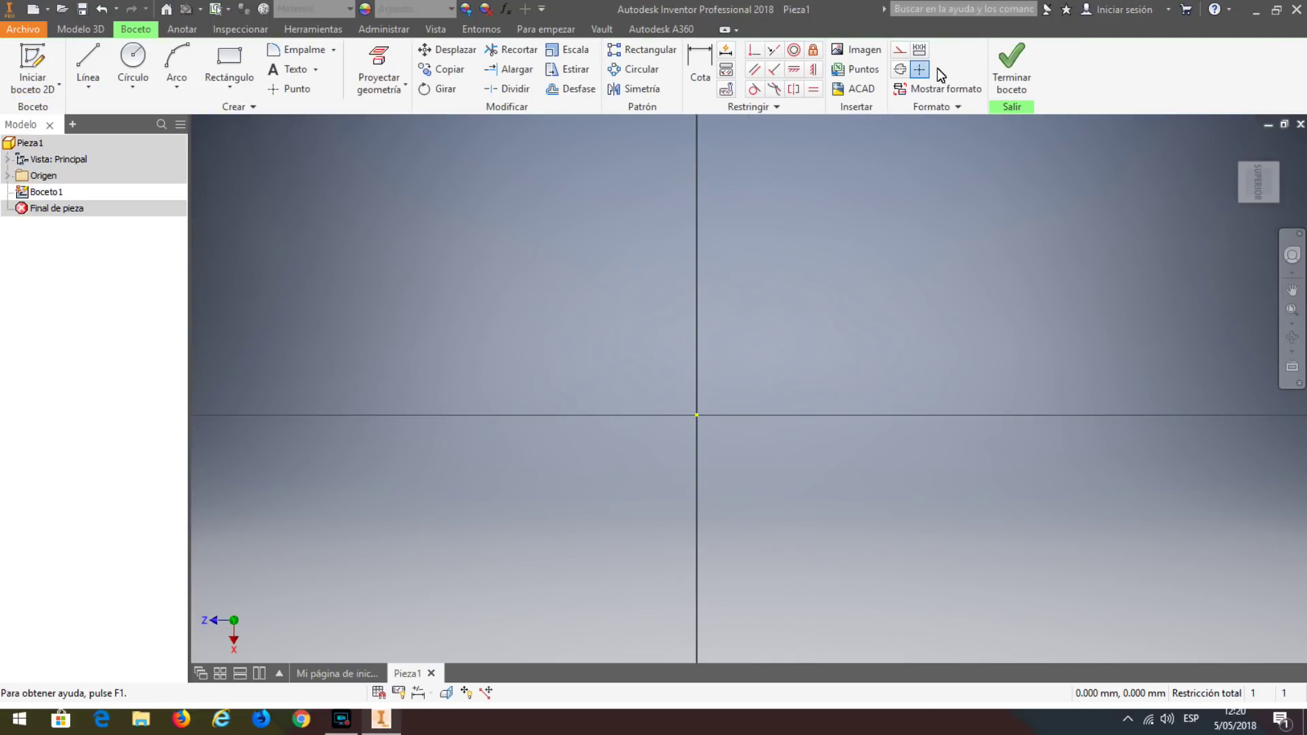
click(901, 54)
Draw a diagonal construction line to the origin and a horizontal line rightward.
click(88, 62)
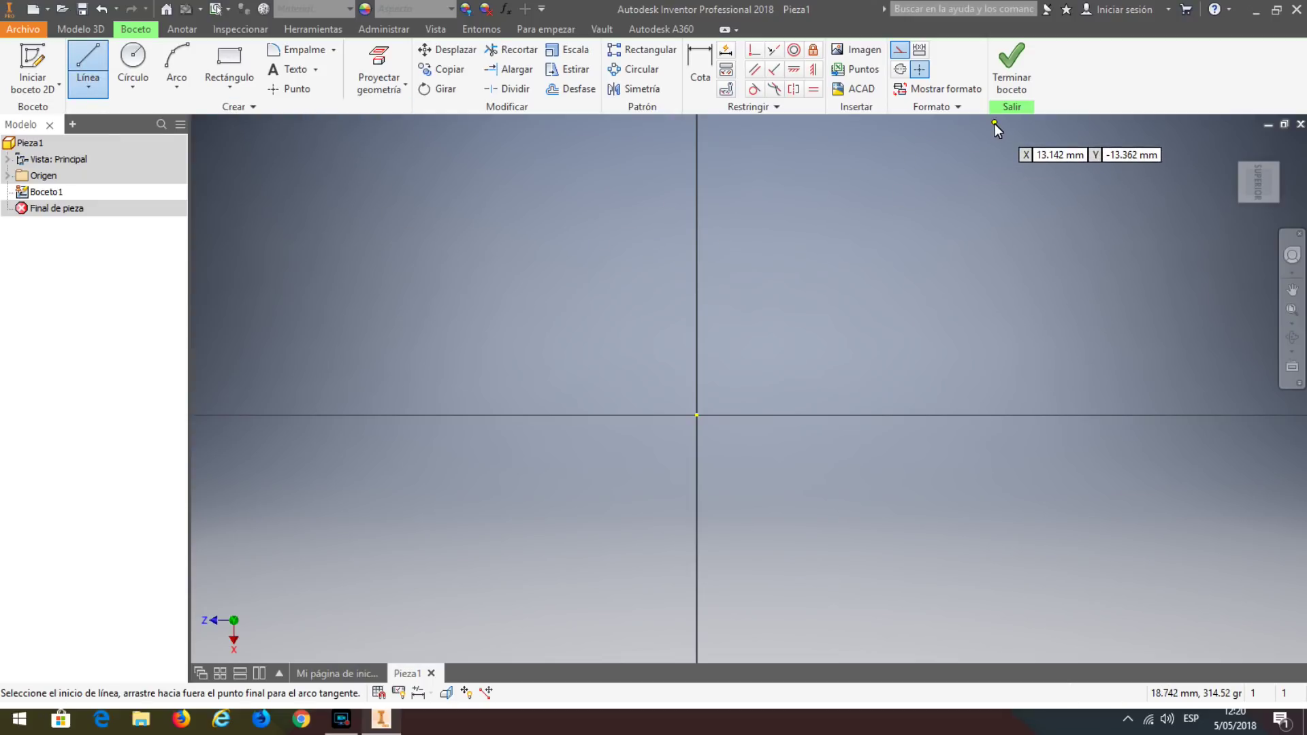
middle_drag(885, 238, 766, 377)
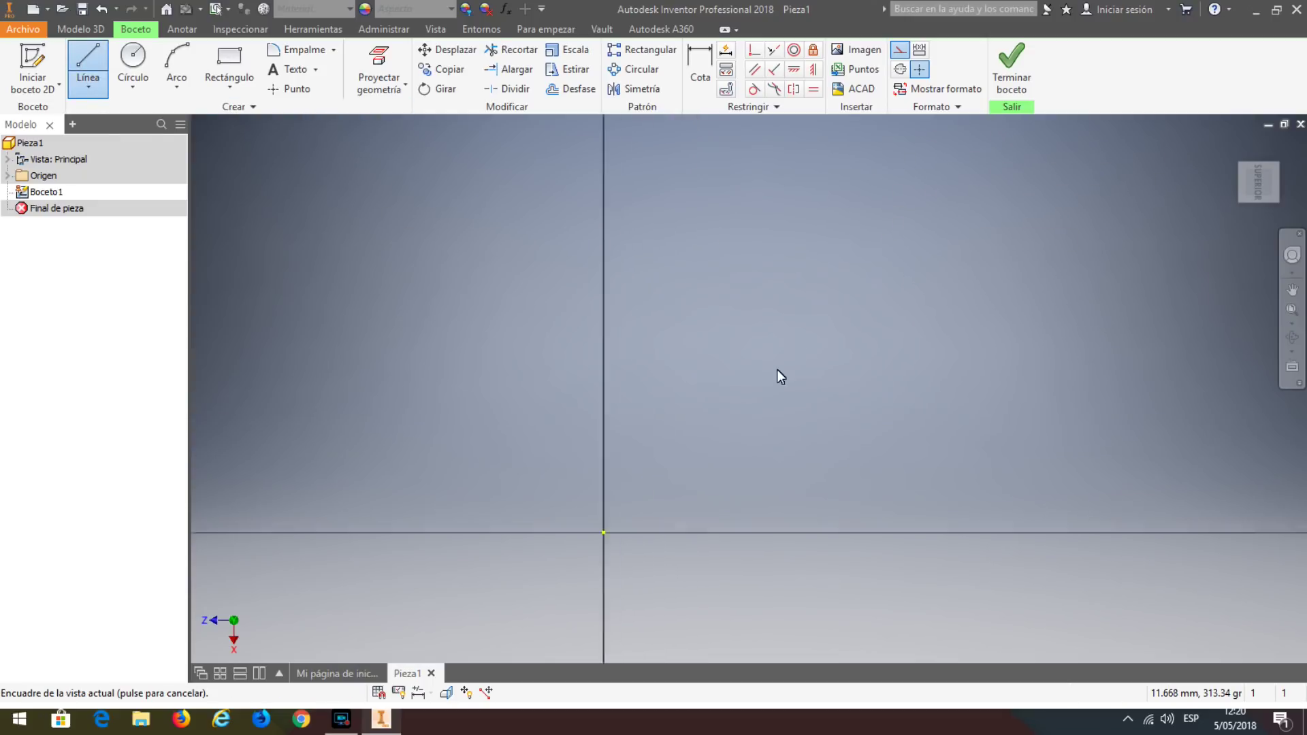
click(996, 160)
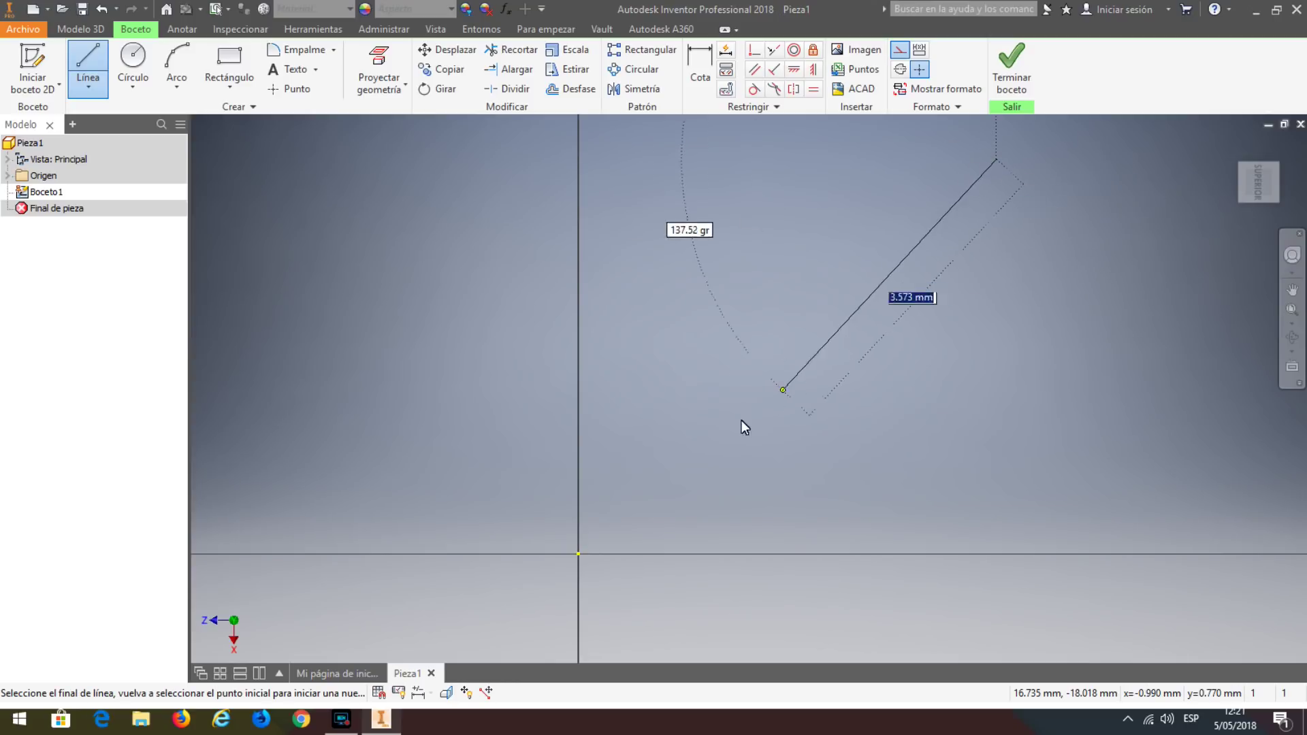
click(578, 555)
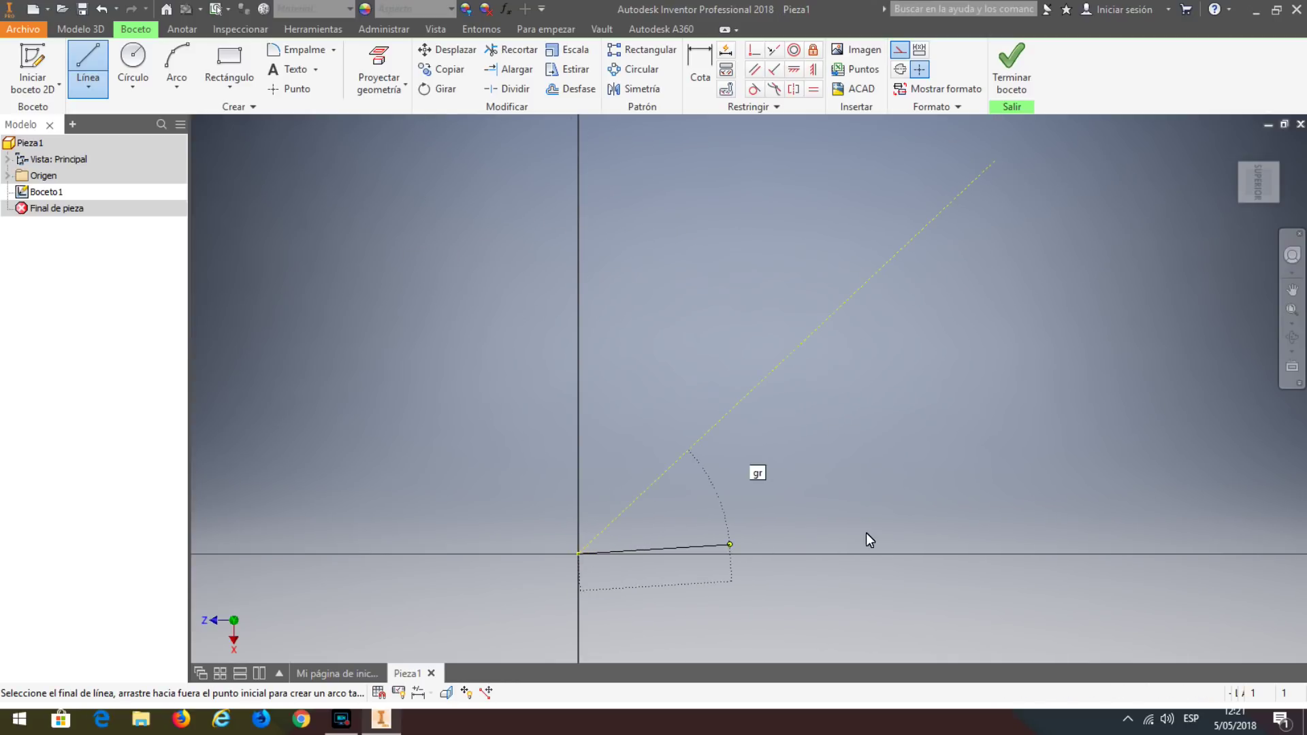
click(1184, 552)
key(Escape)
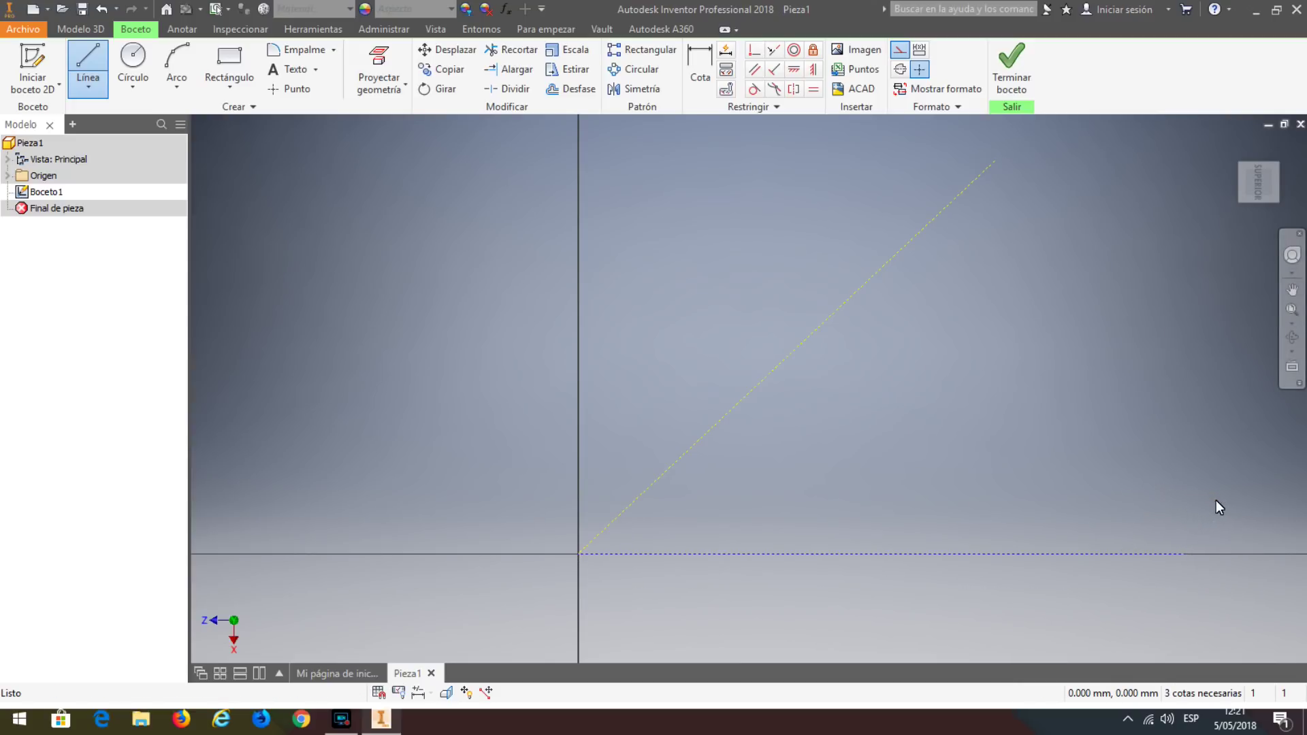
Dimension the angle between the two construction lines as 45°.
click(699, 68)
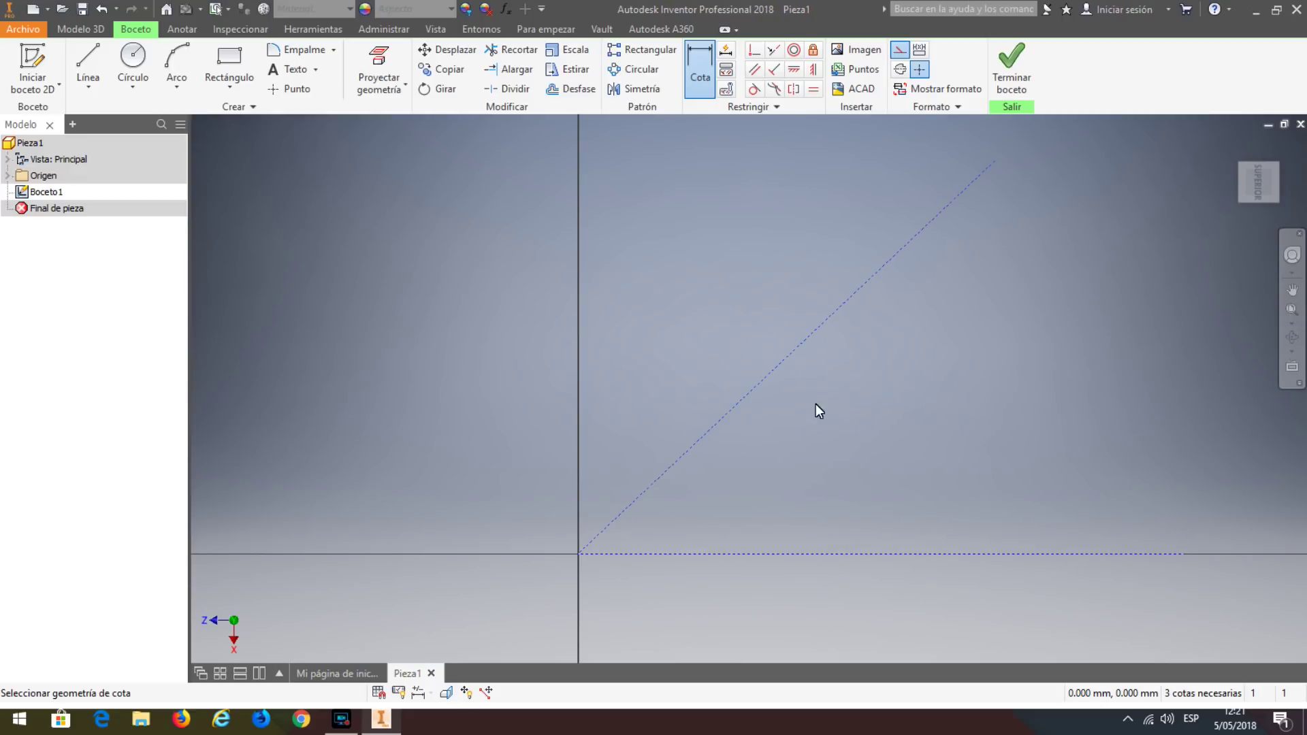
click(901, 553)
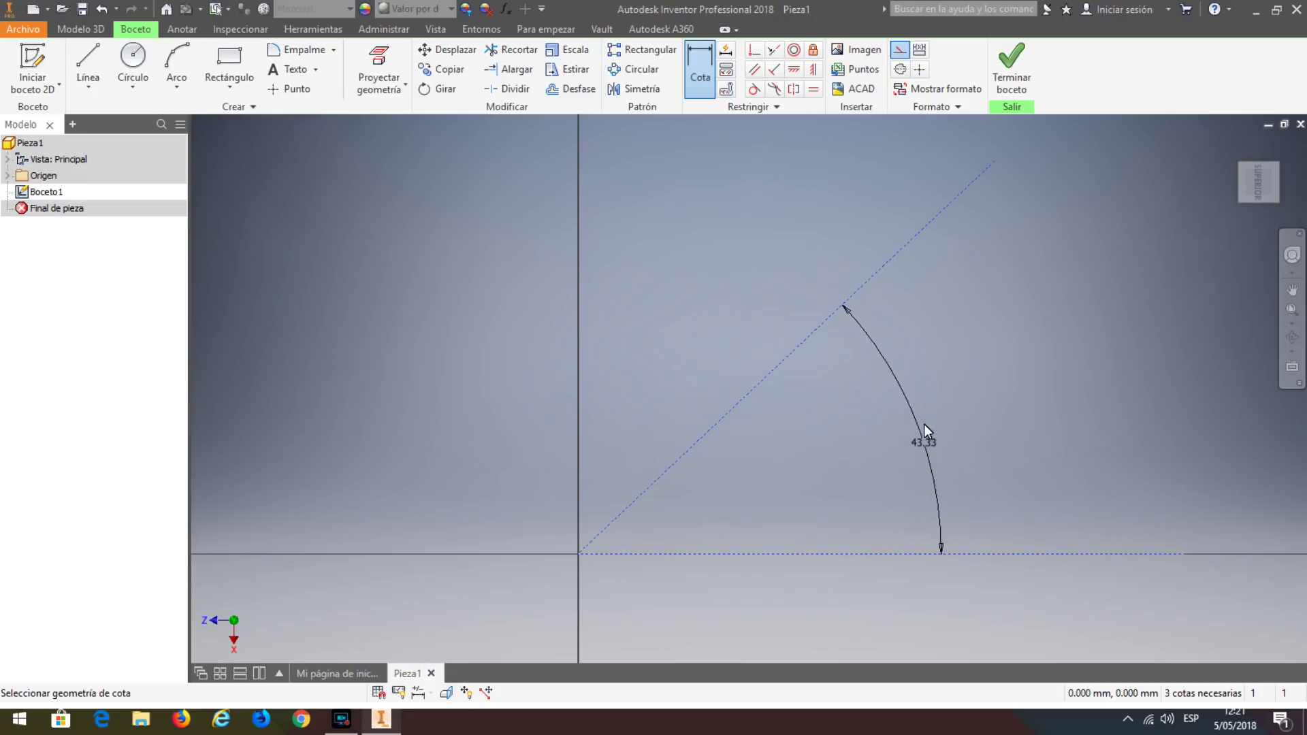
click(927, 408)
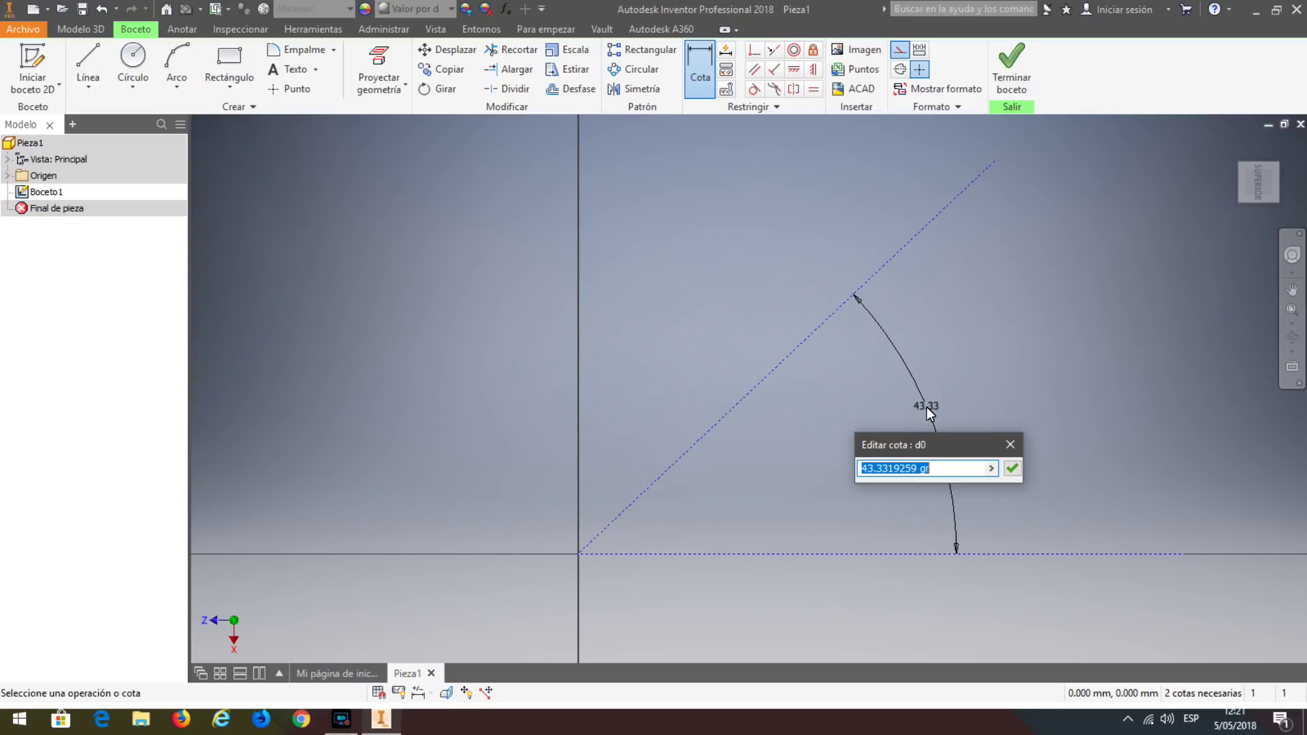
text(45)
key(Return)
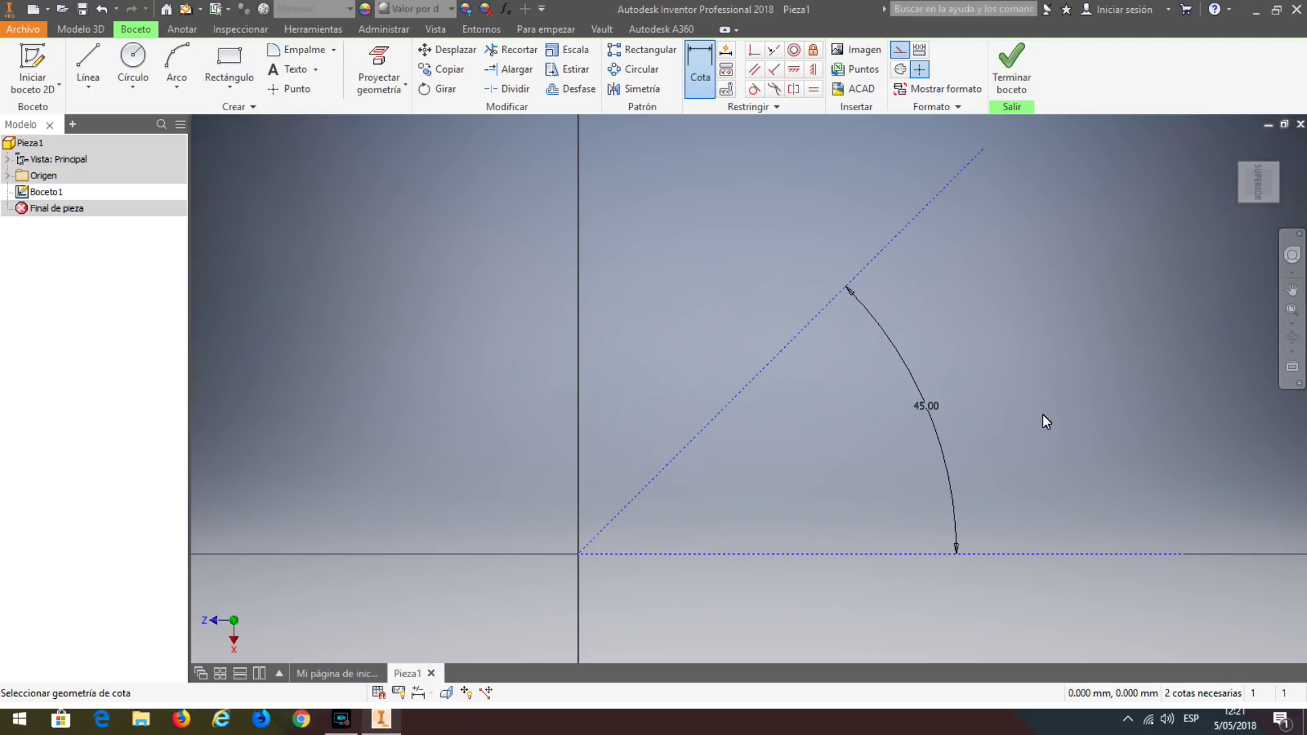
key(Escape)
Lengthen the diagonal and horizontal construction lines outward.
scroll(851, 302, down, 3)
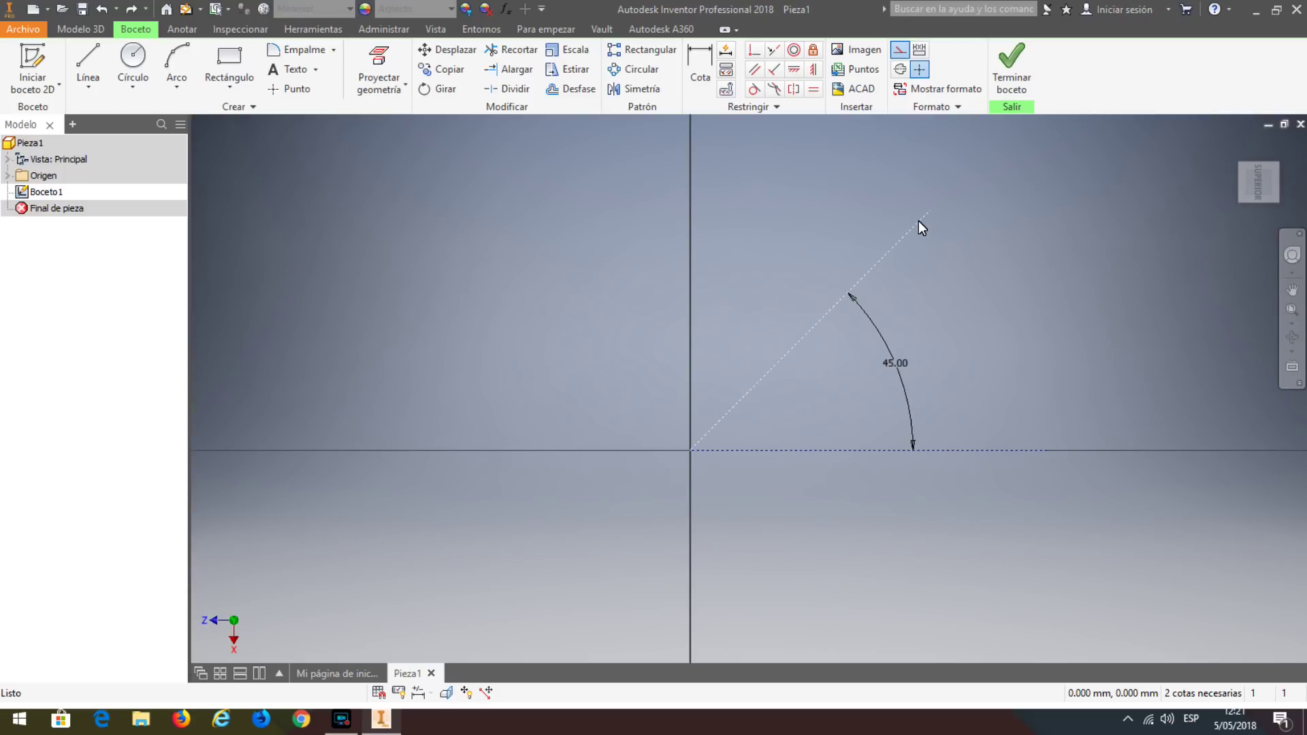
drag(930, 209, 985, 155)
click(1031, 451)
drag(1048, 449, 1160, 449)
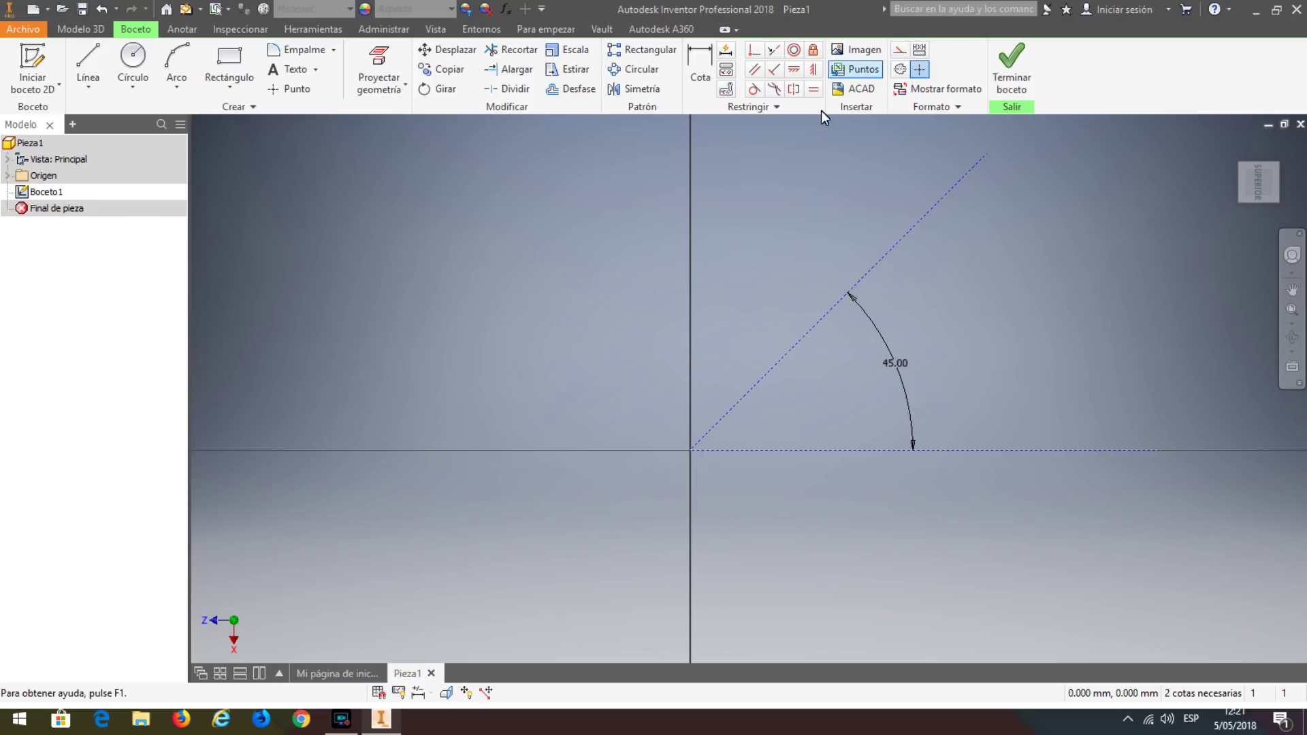
Draw a 60 mm diameter circle centred on the origin.
click(135, 58)
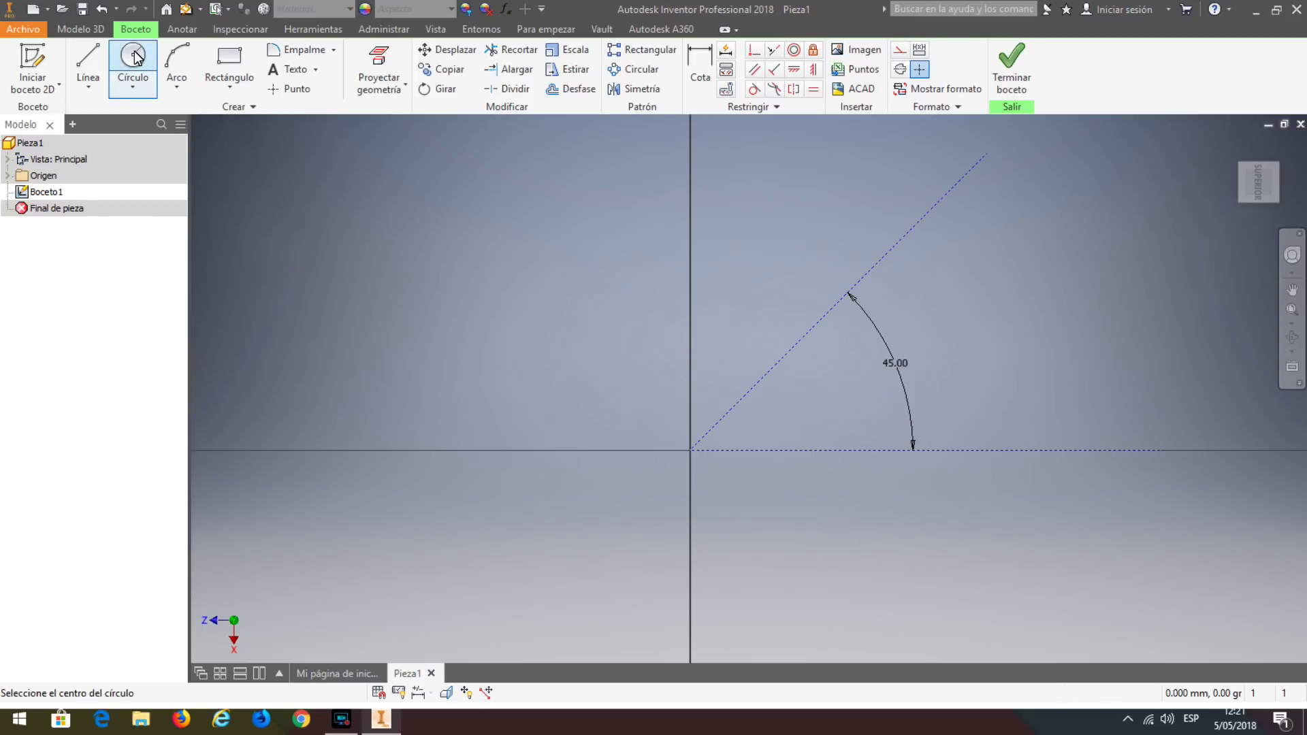
click(691, 452)
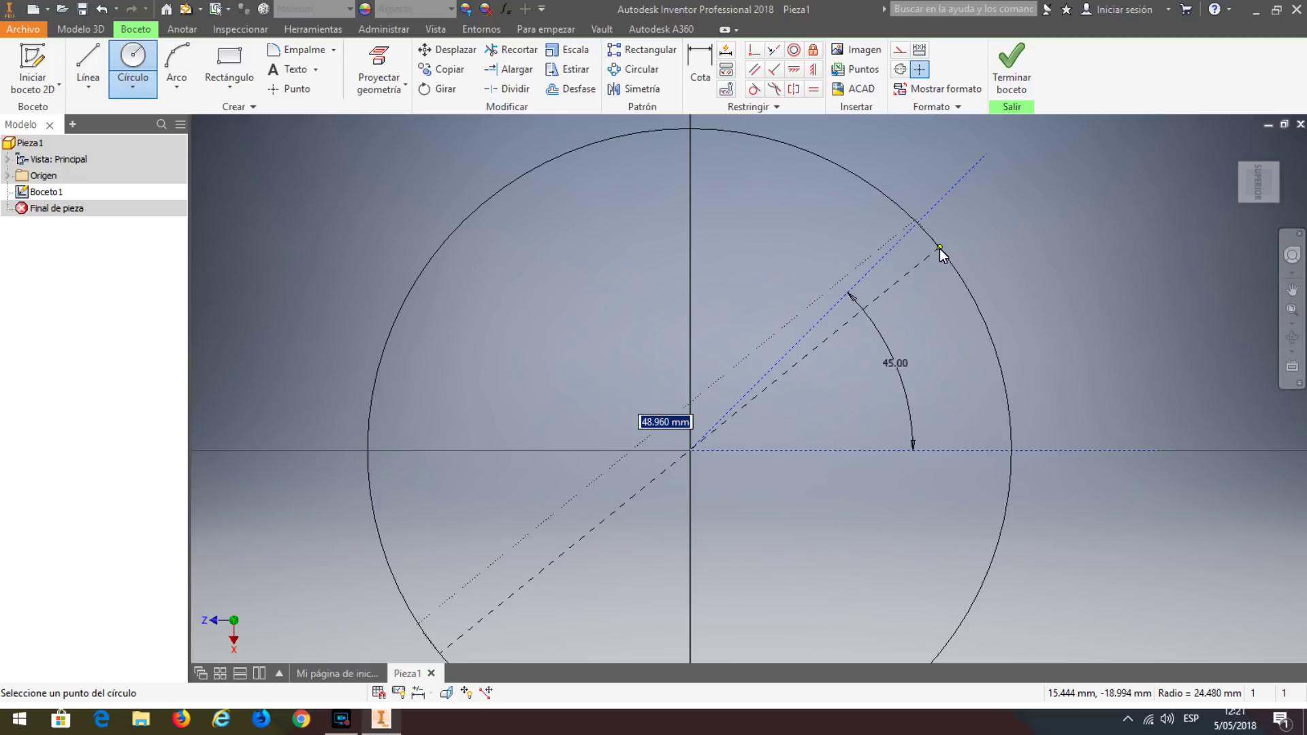
text(6)
key(Return)
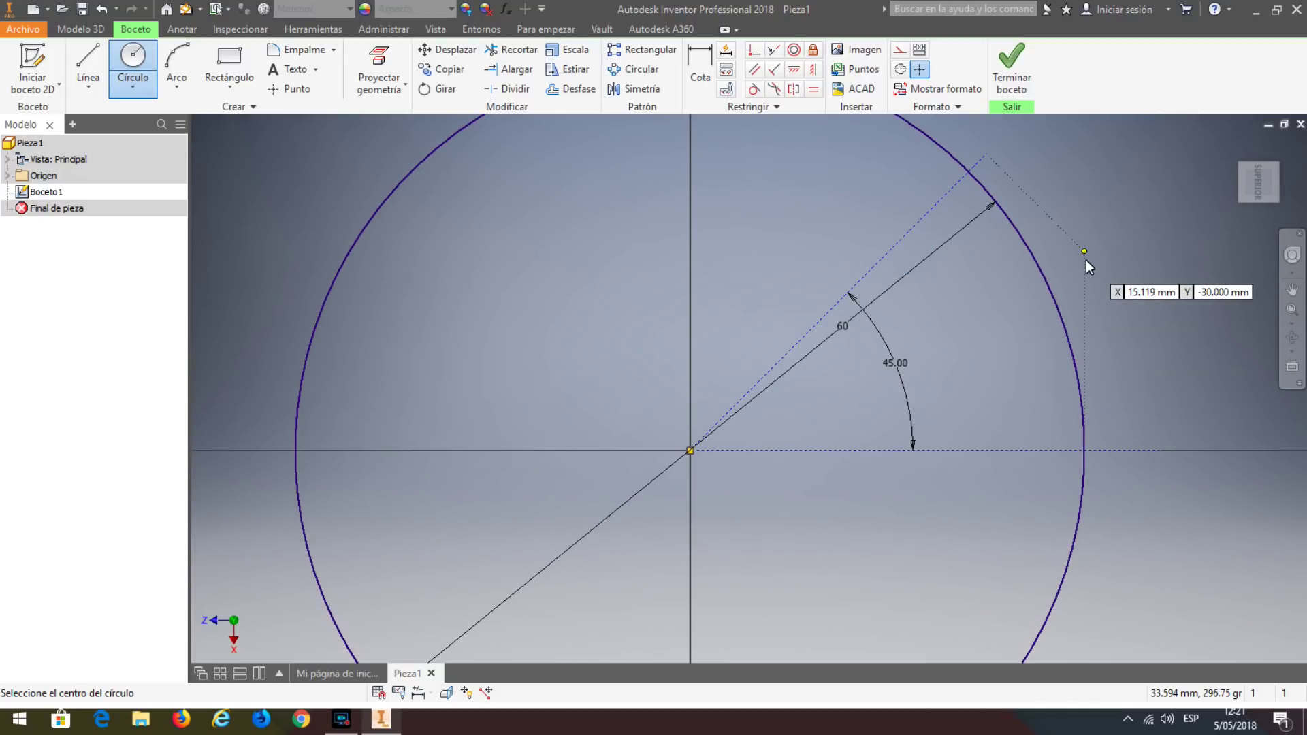
Draw a three-point arc from the origin to the circle, centre coincident with the horizontal line.
click(174, 60)
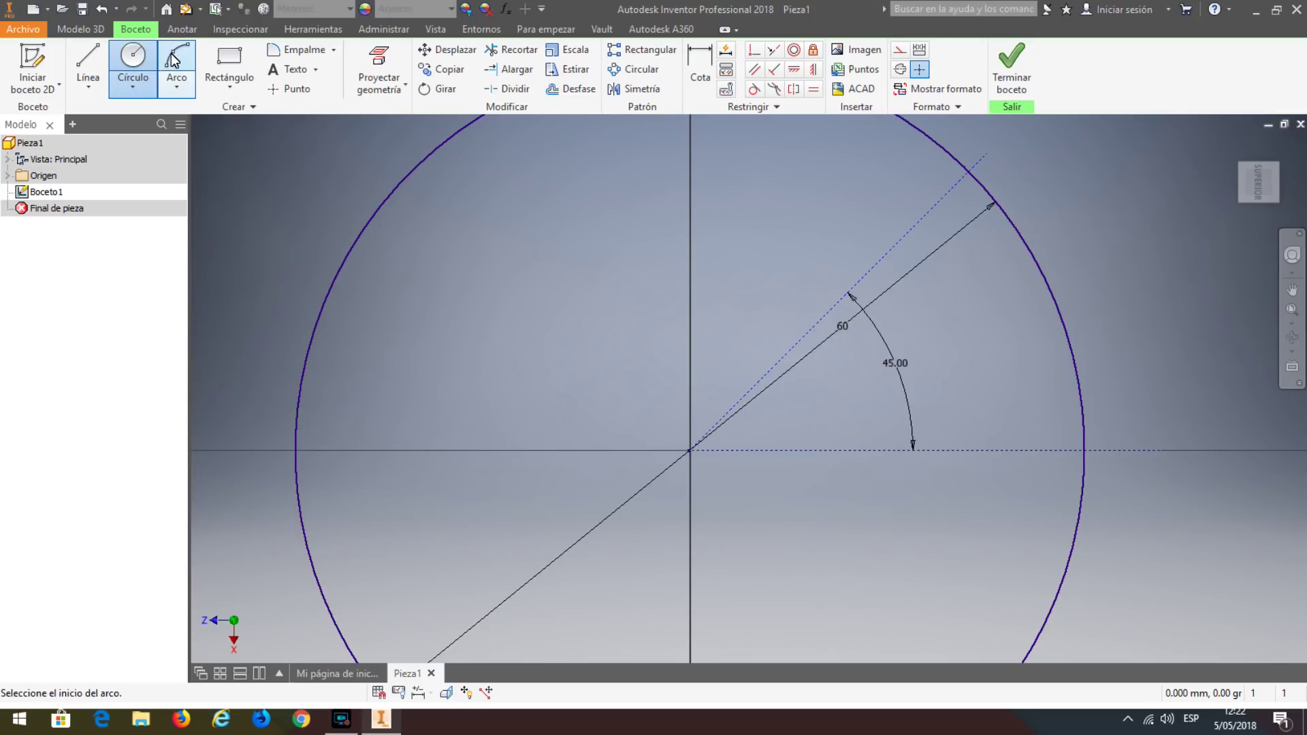
click(690, 449)
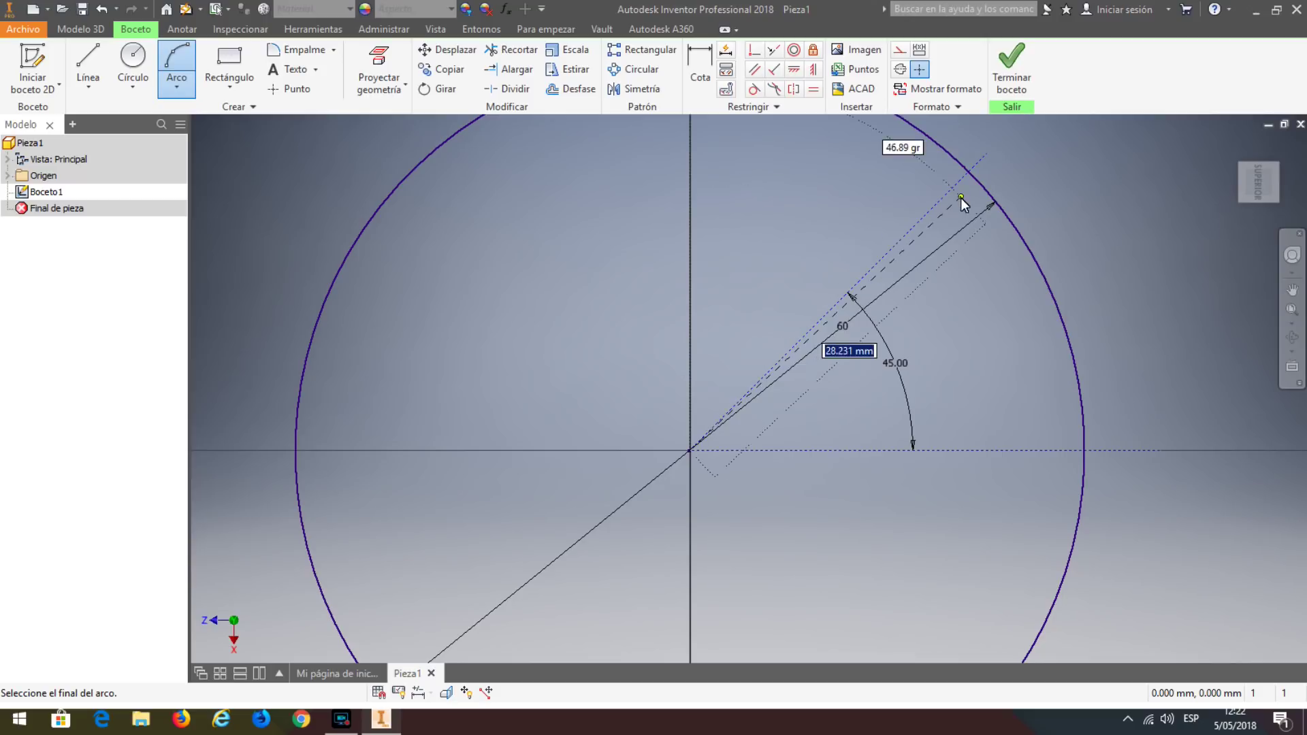
click(966, 174)
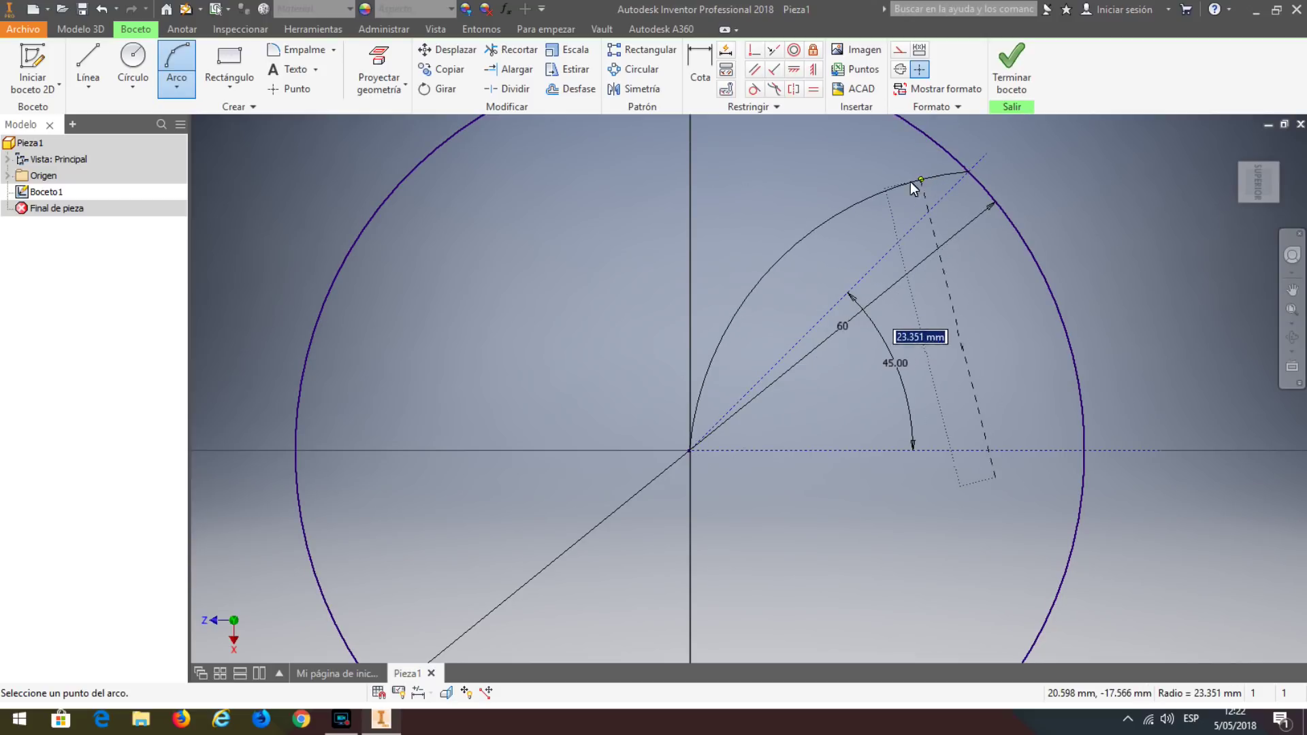
click(897, 186)
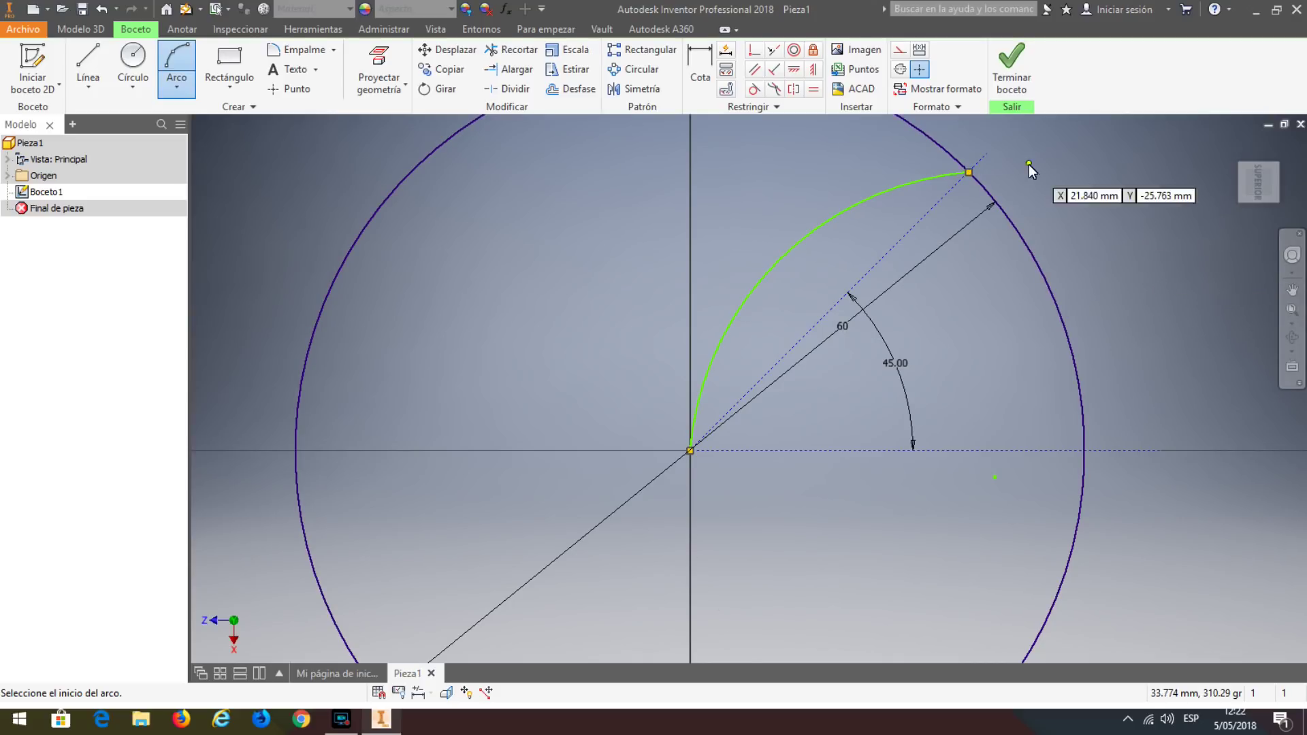
click(753, 49)
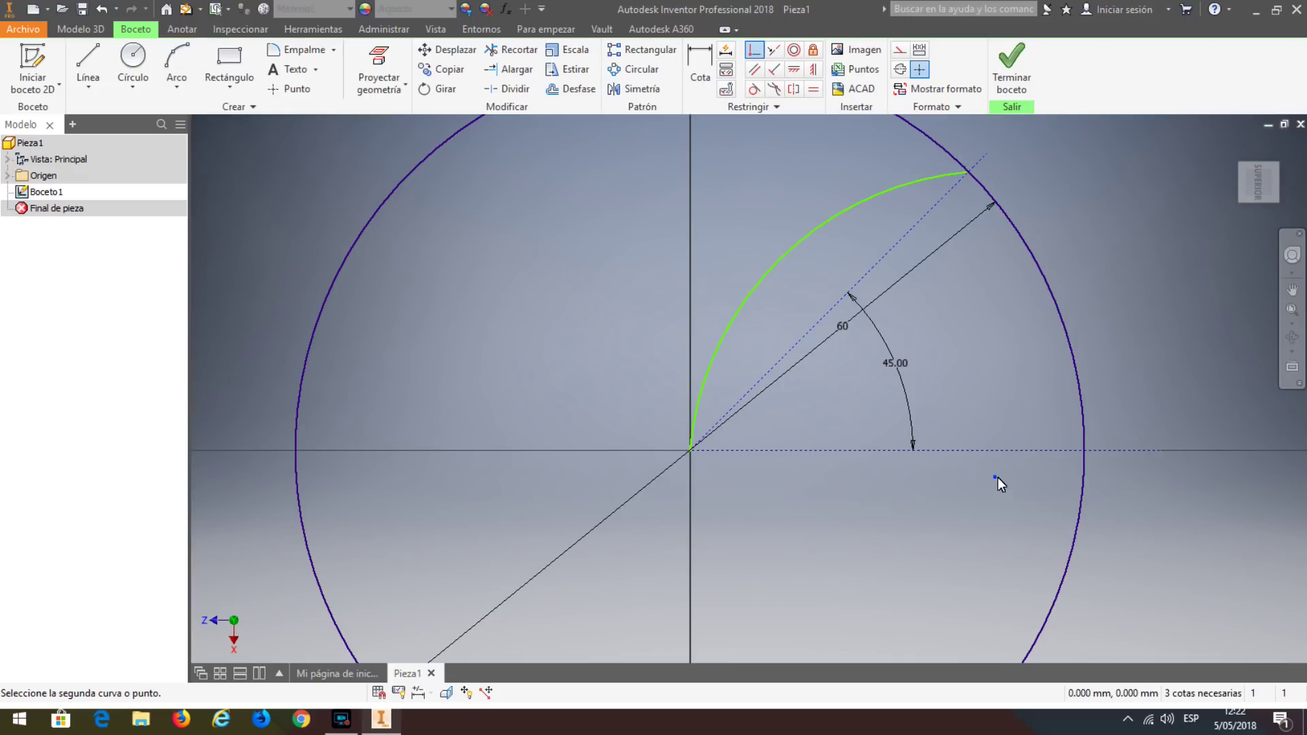
click(999, 452)
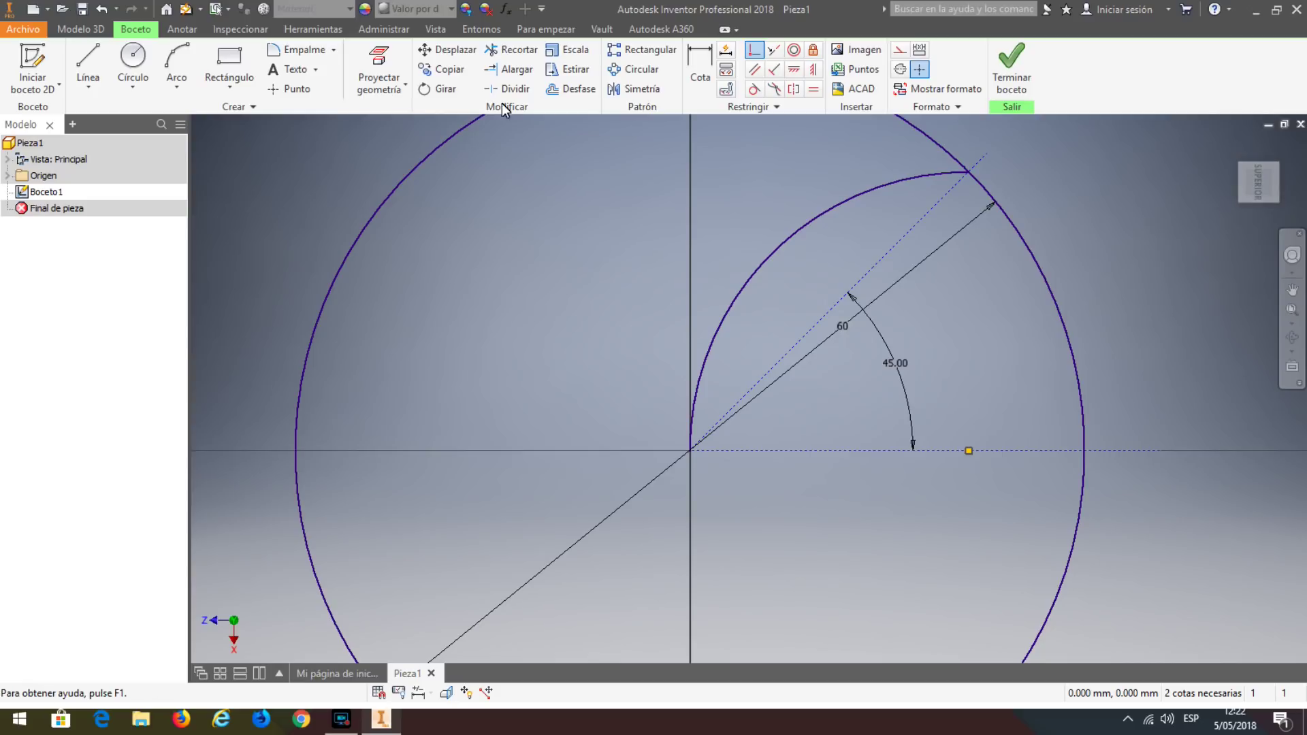
Draw a second three-point arc from the origin to the large circle's upper right.
click(176, 59)
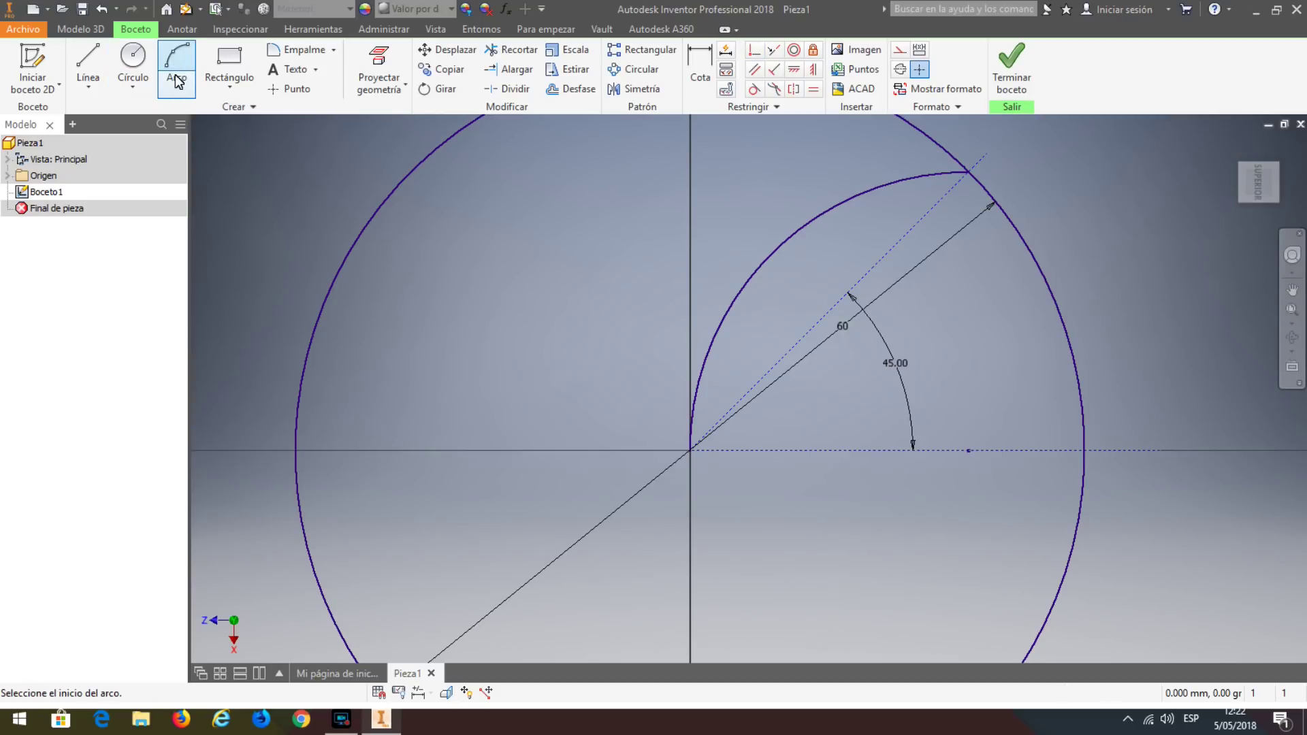
click(689, 450)
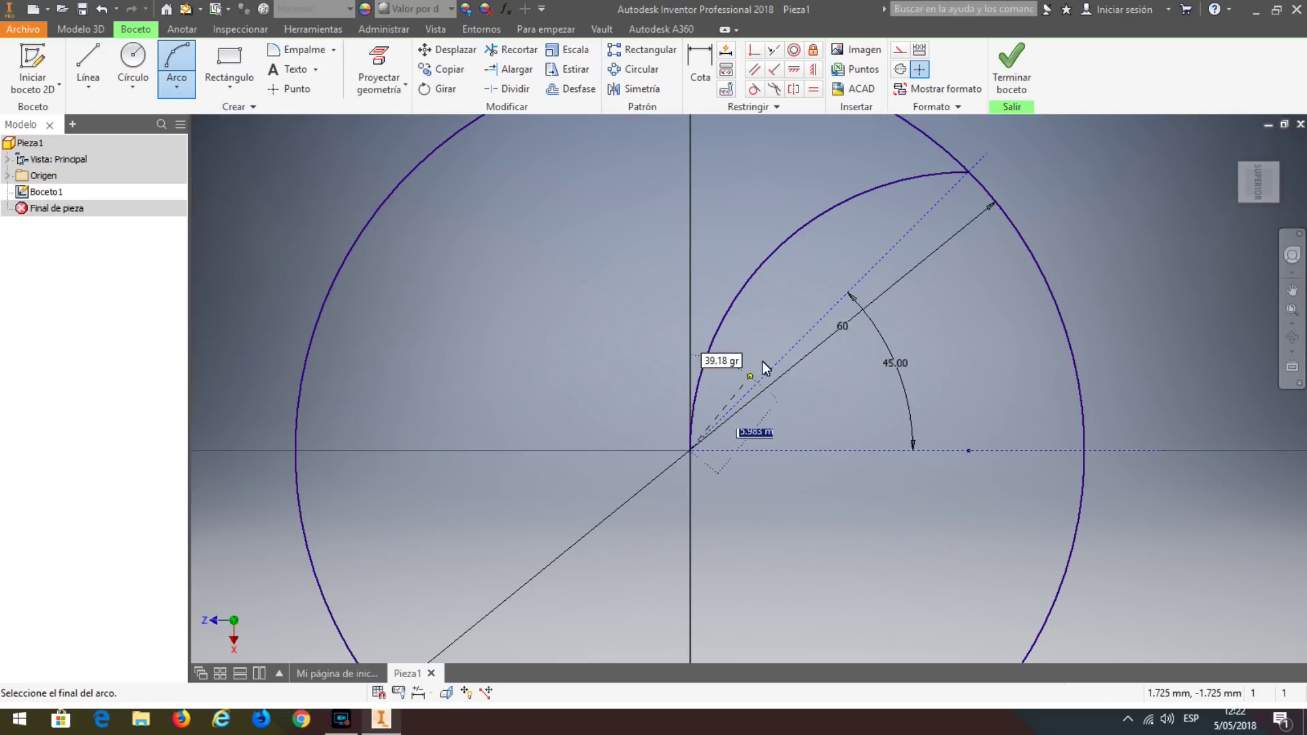
click(985, 197)
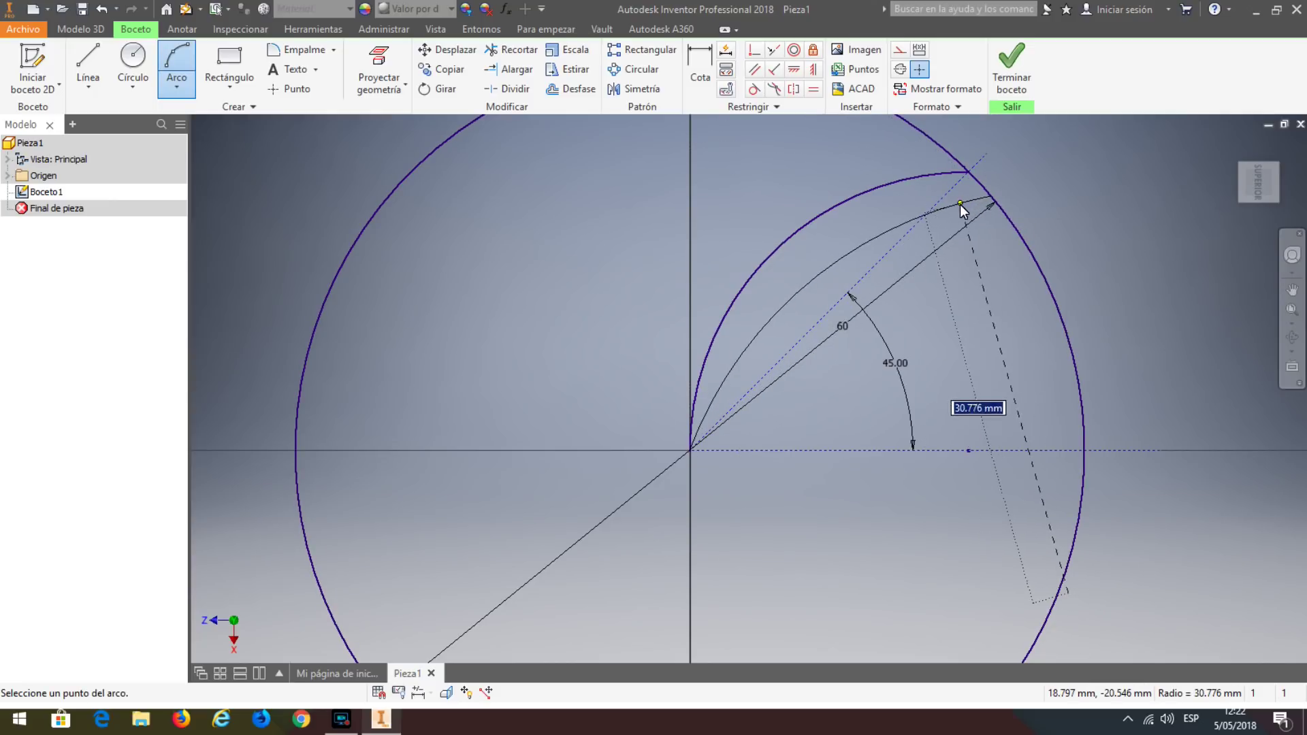
click(931, 207)
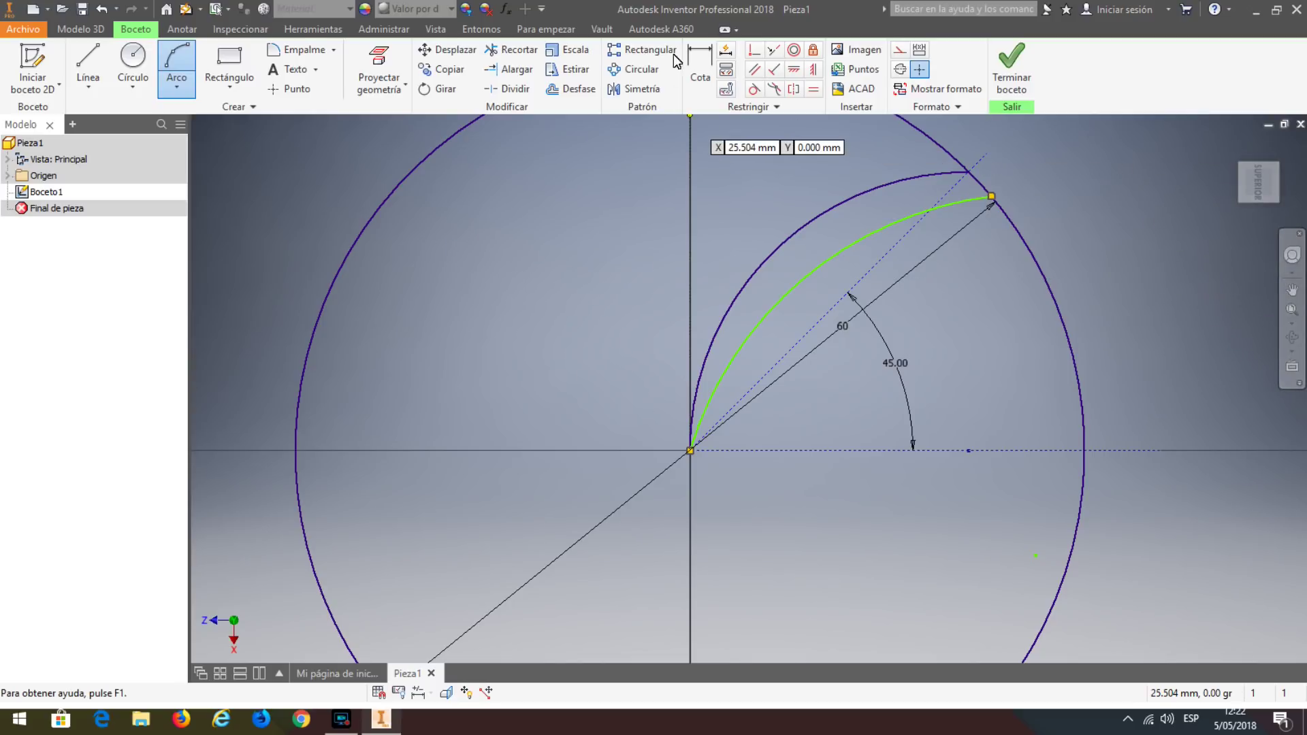
click(704, 54)
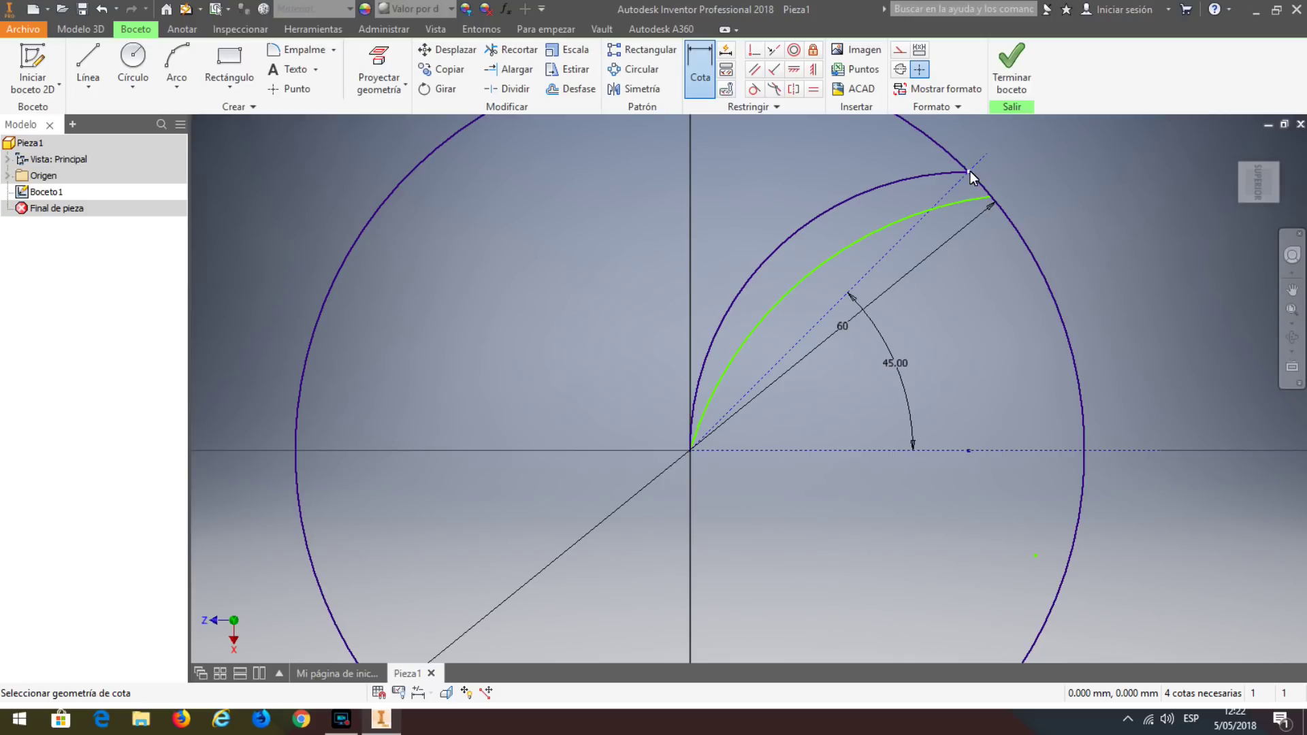
Dimension the second arc's tip 3 from the large circle.
click(992, 198)
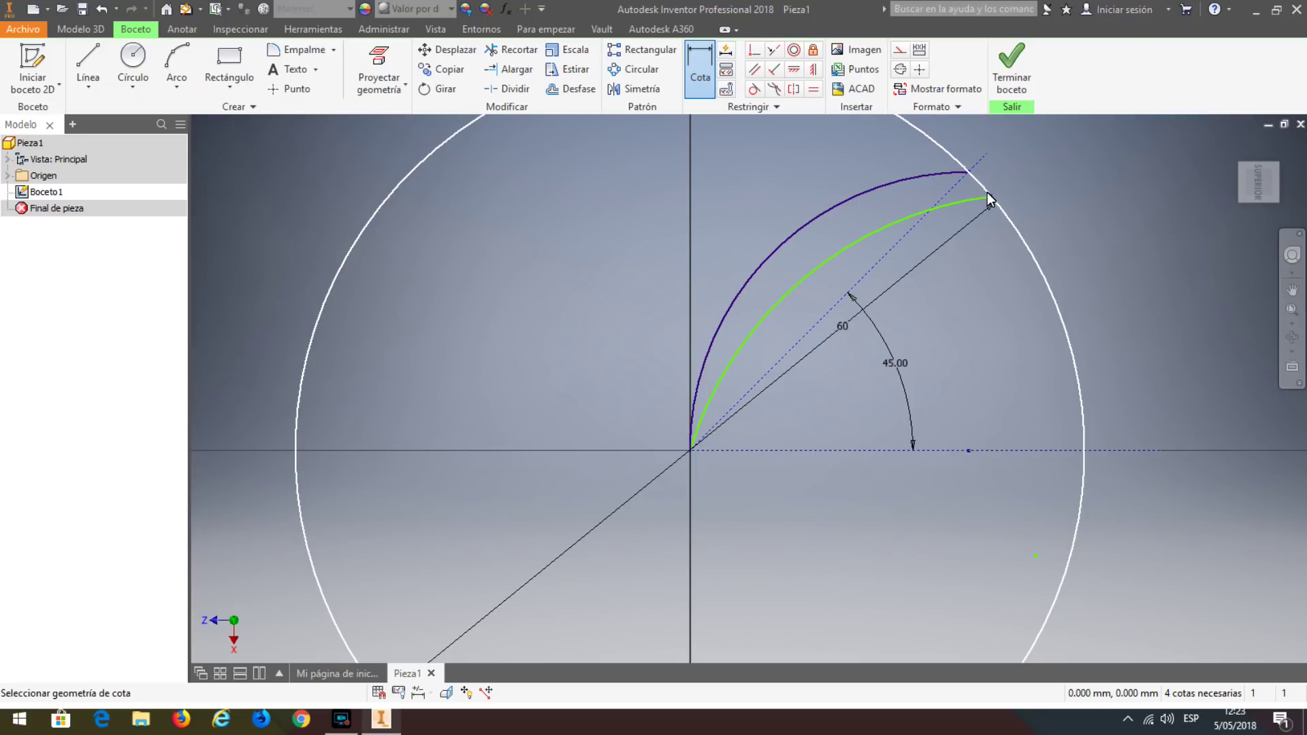
click(983, 192)
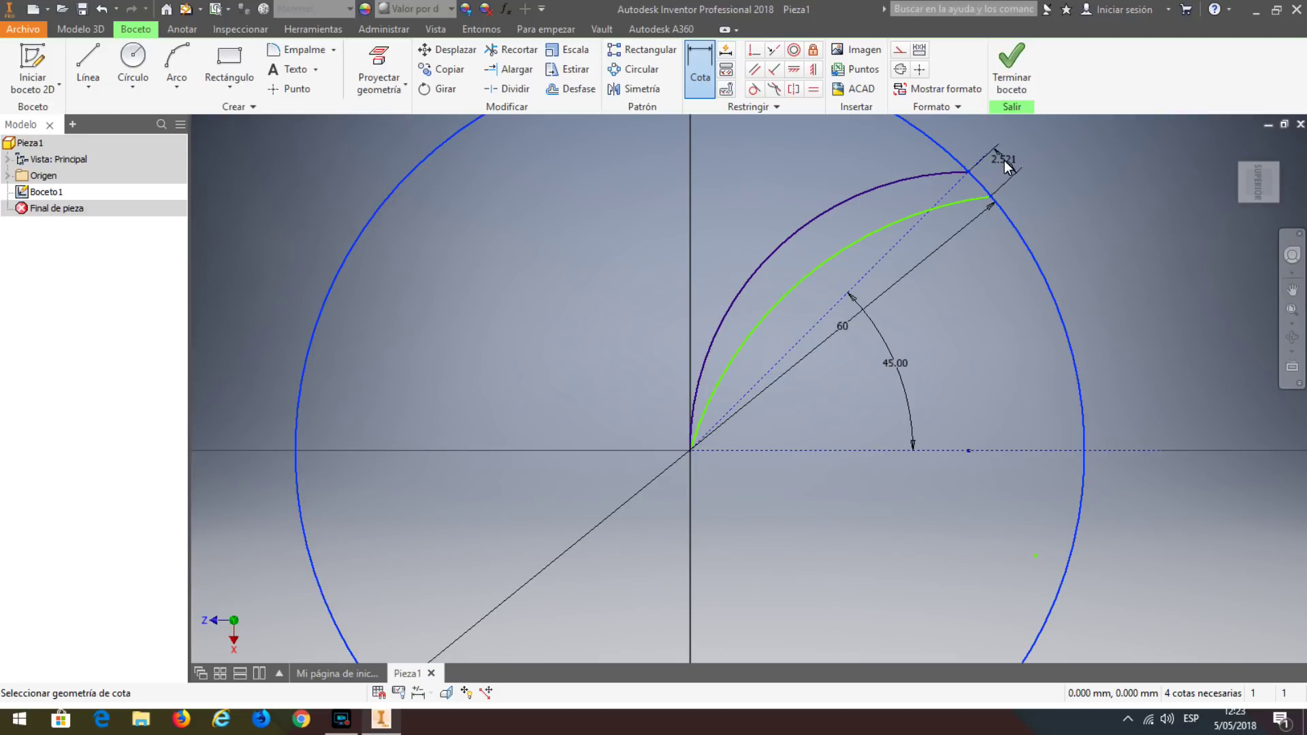
click(1015, 156)
text(3)
key(Return)
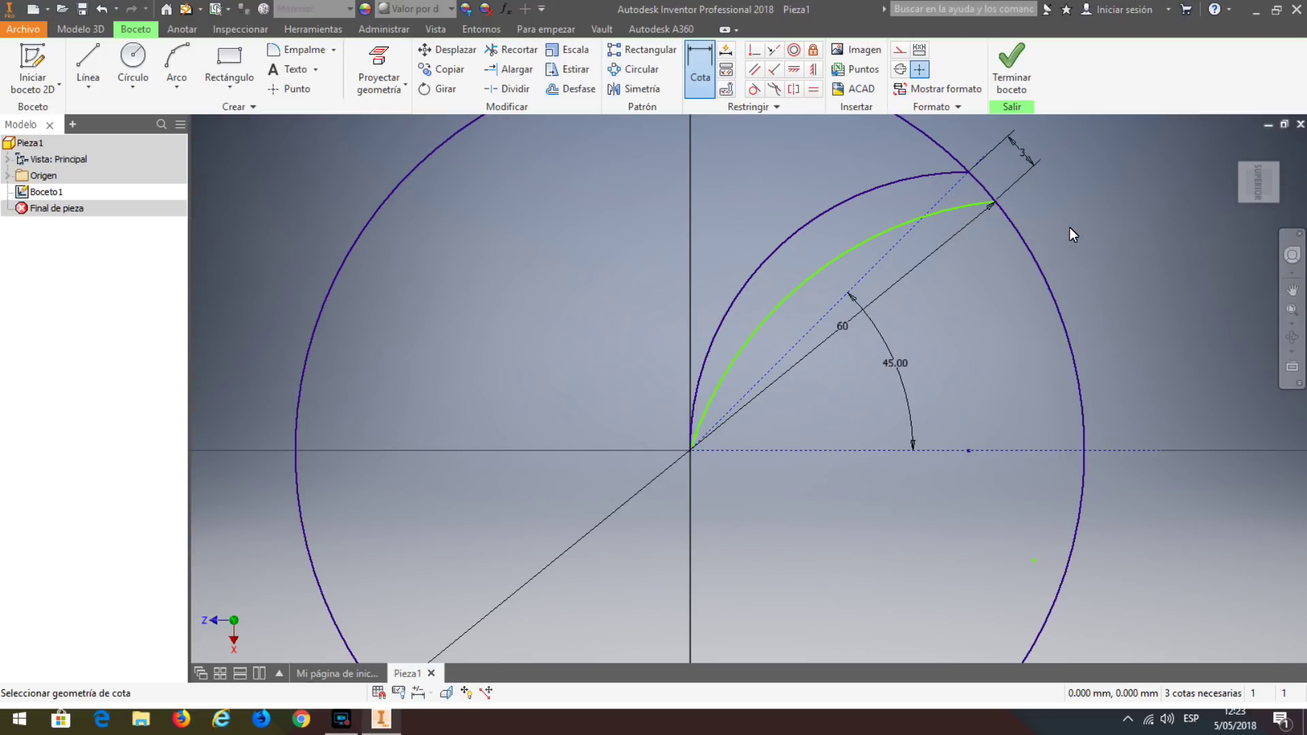
key(Escape)
drag(804, 277, 802, 267)
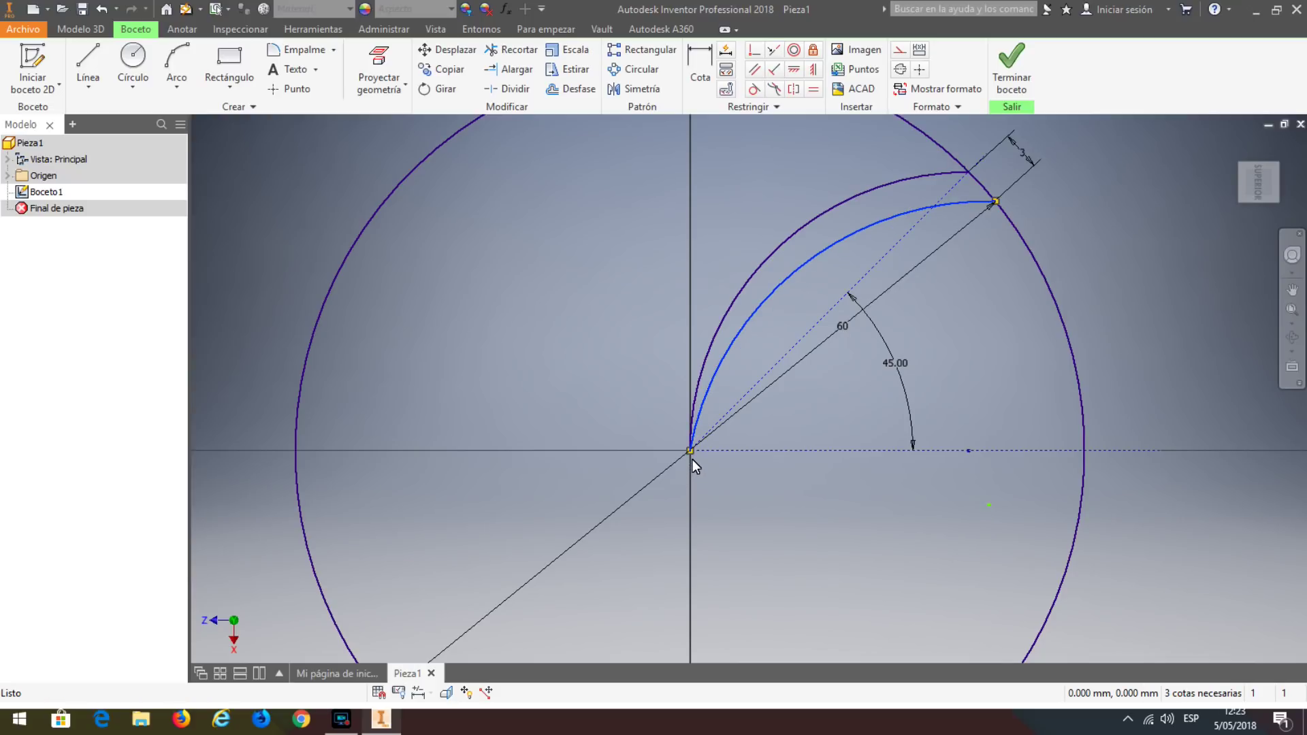
Add a 21.213 horizontal dimension from the origin to the arc tip.
click(698, 68)
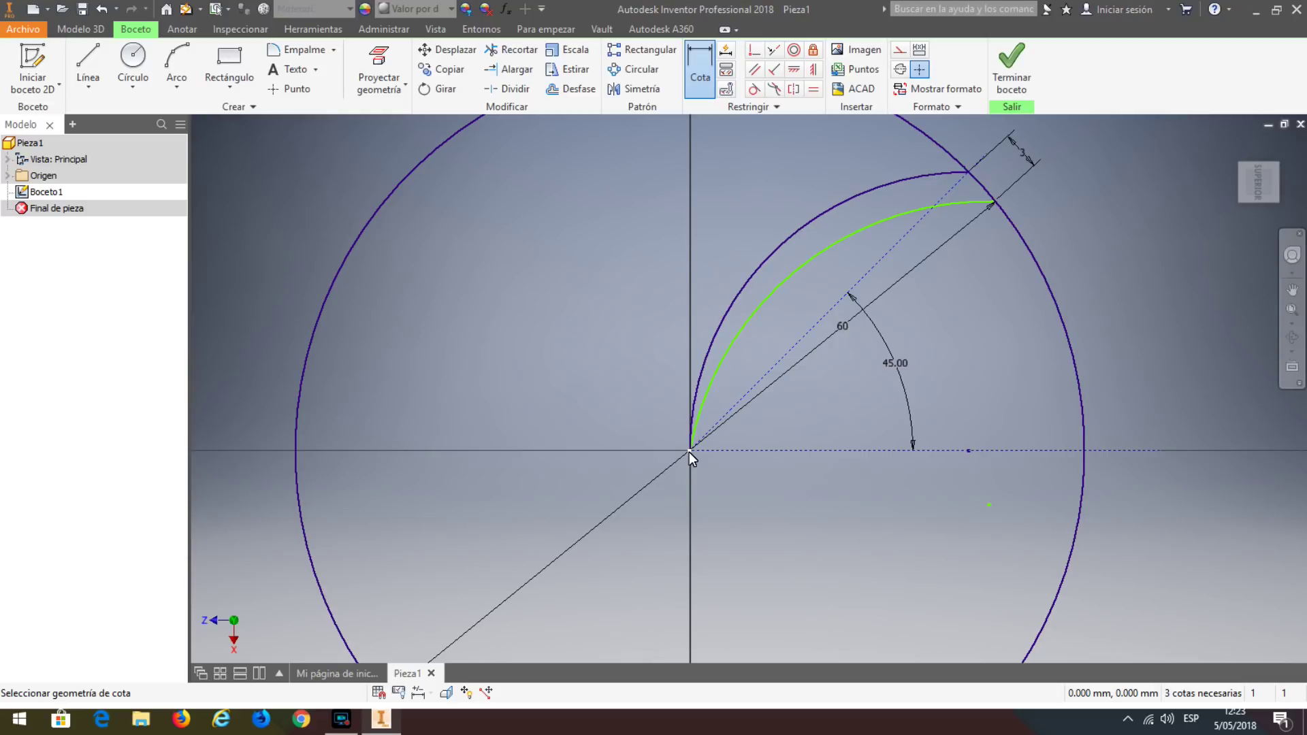
click(990, 505)
click(839, 512)
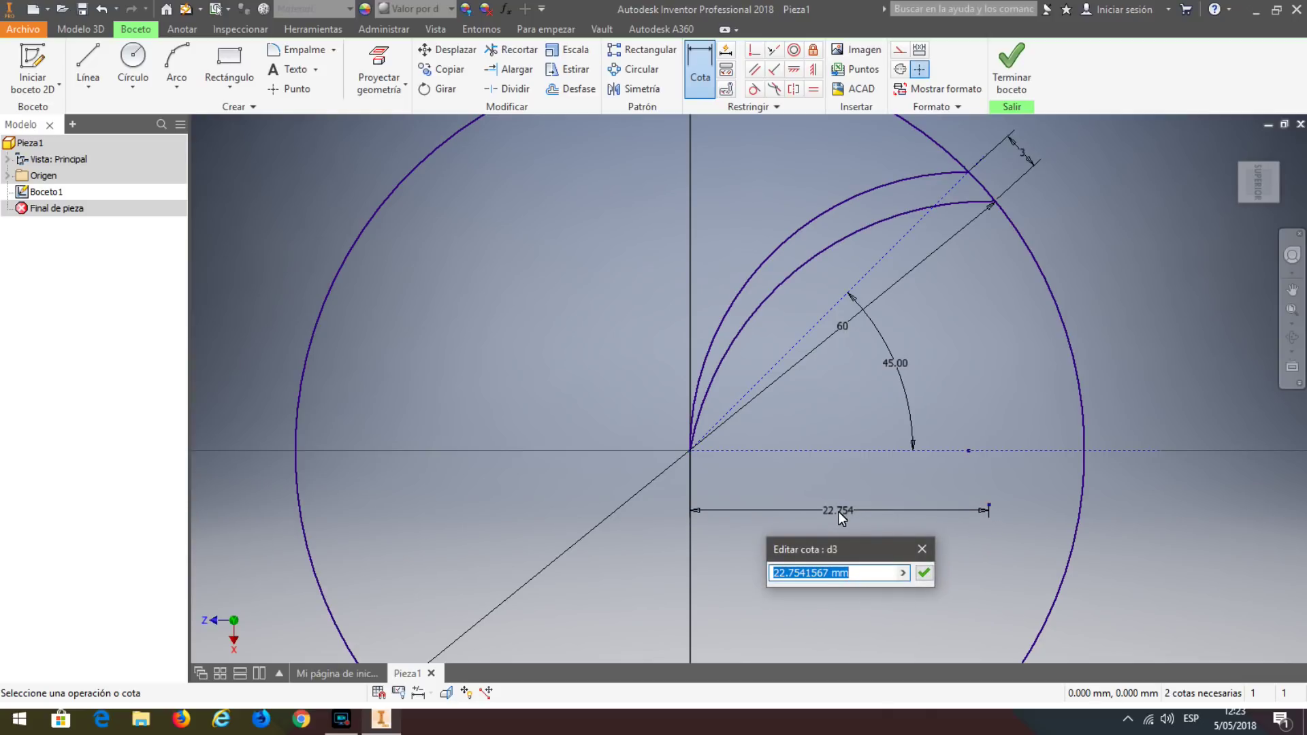
text(21.213)
key(Return)
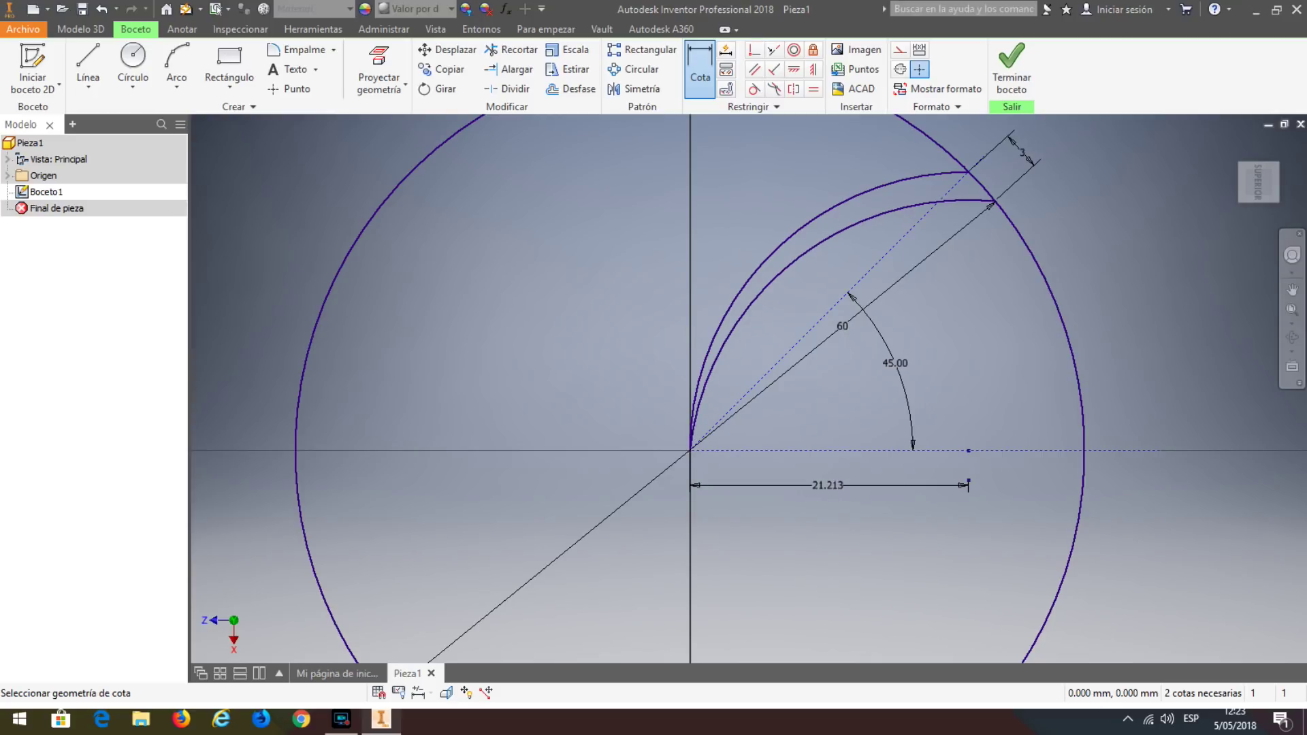
click(511, 56)
Trim two large-circle segments around the blade tip and finish the sketch.
click(405, 176)
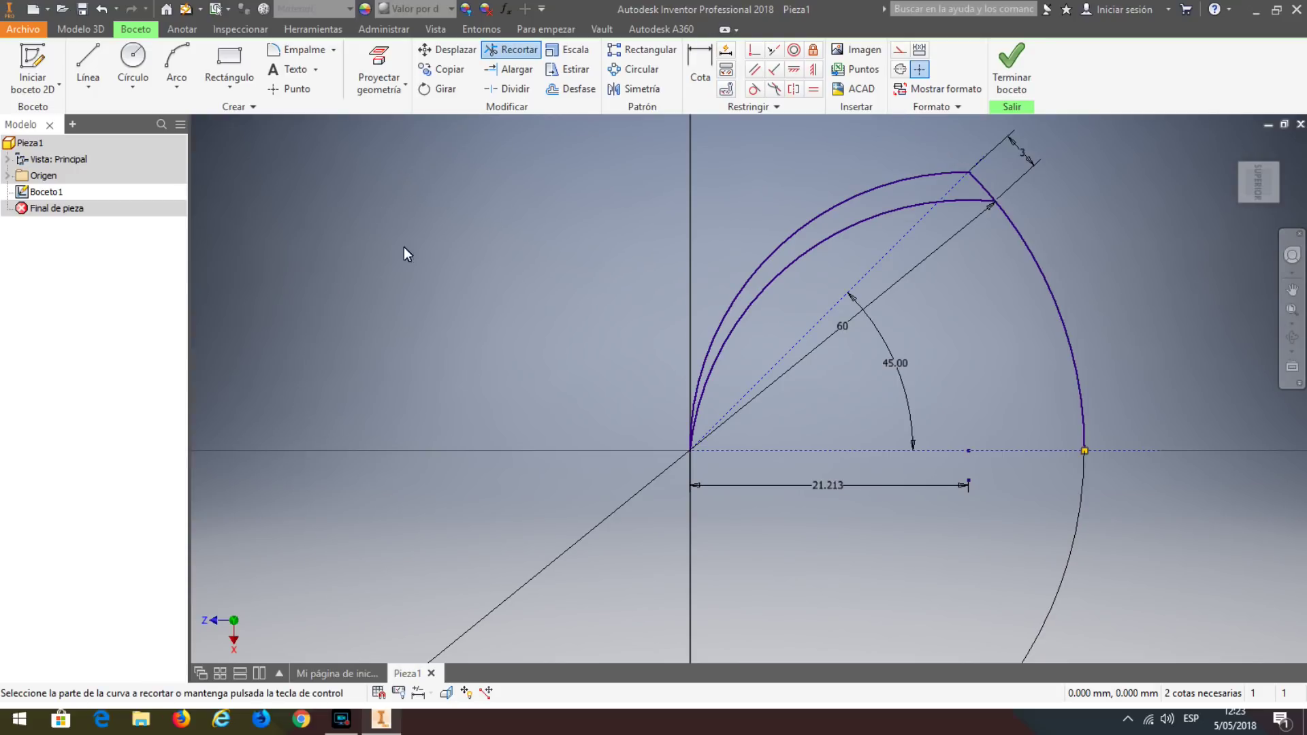
click(1067, 324)
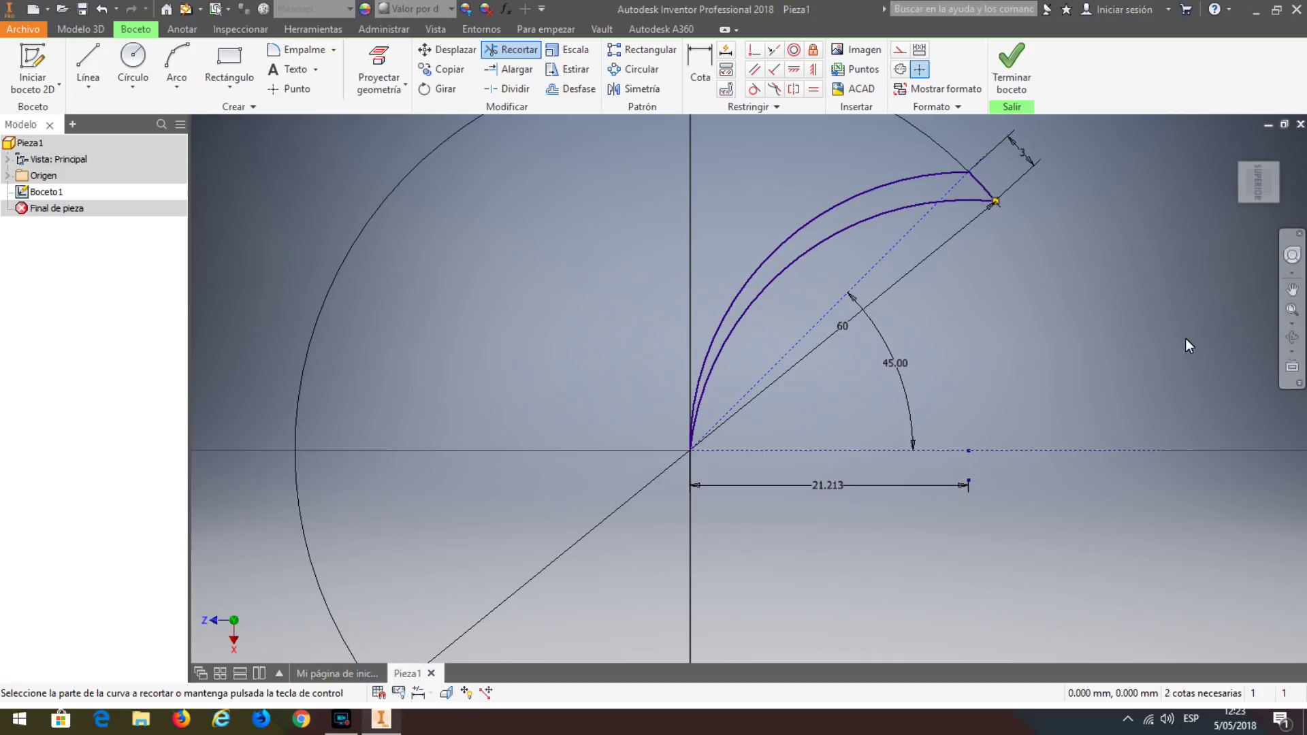
click(1010, 68)
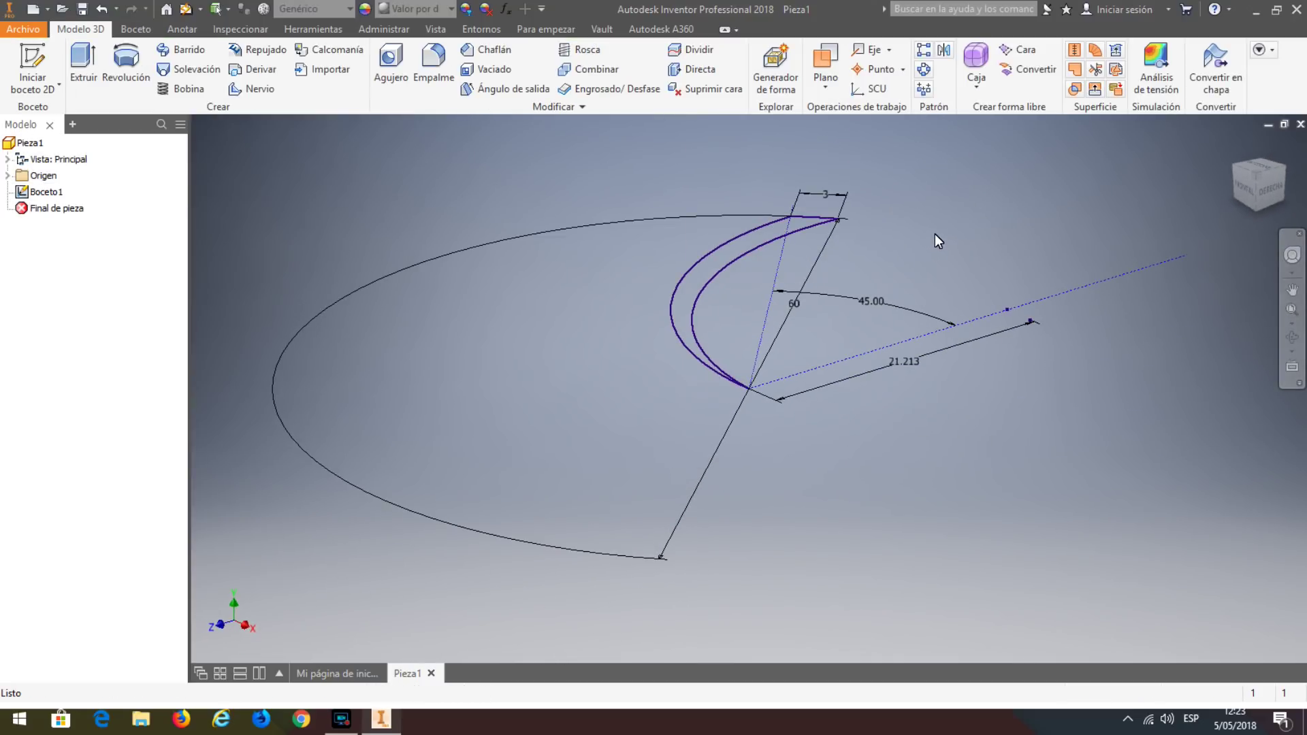
middle_drag(934, 241, 897, 436)
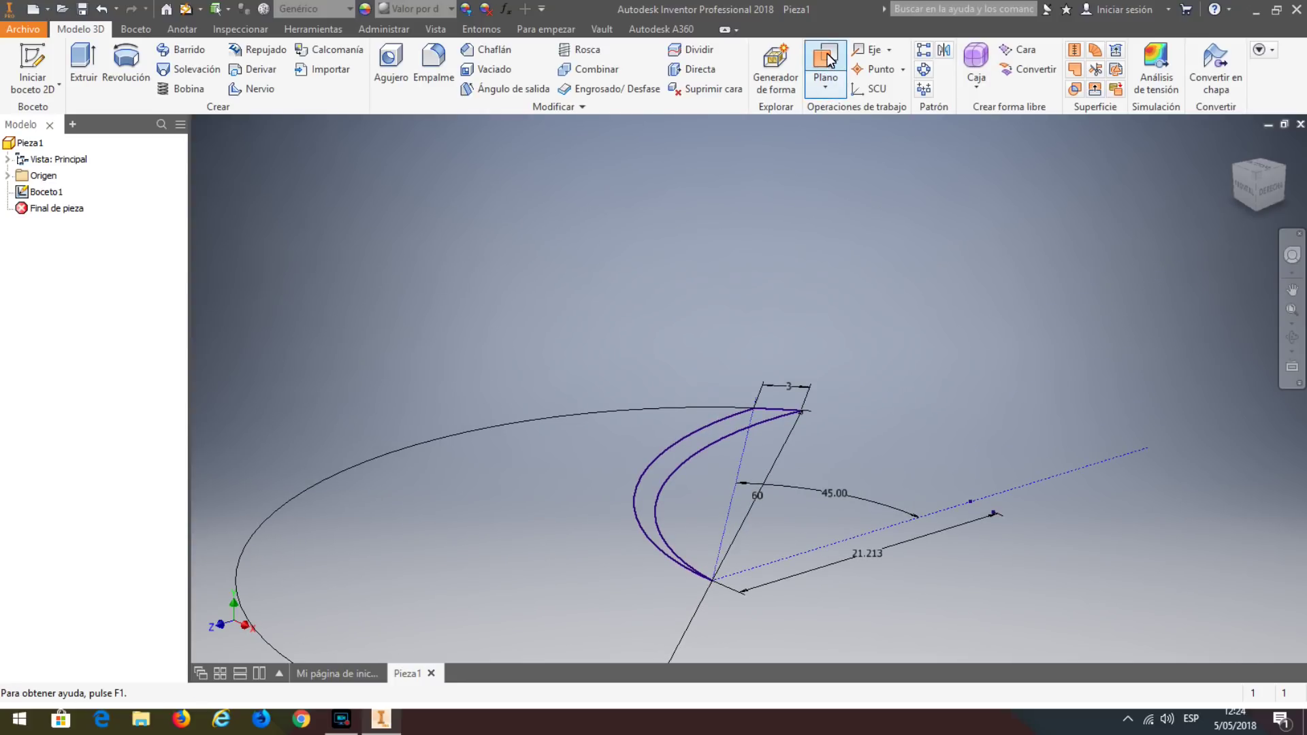
Create Plano de trabajo1 offset 2 mm from XZ and start a sketch on it.
click(828, 87)
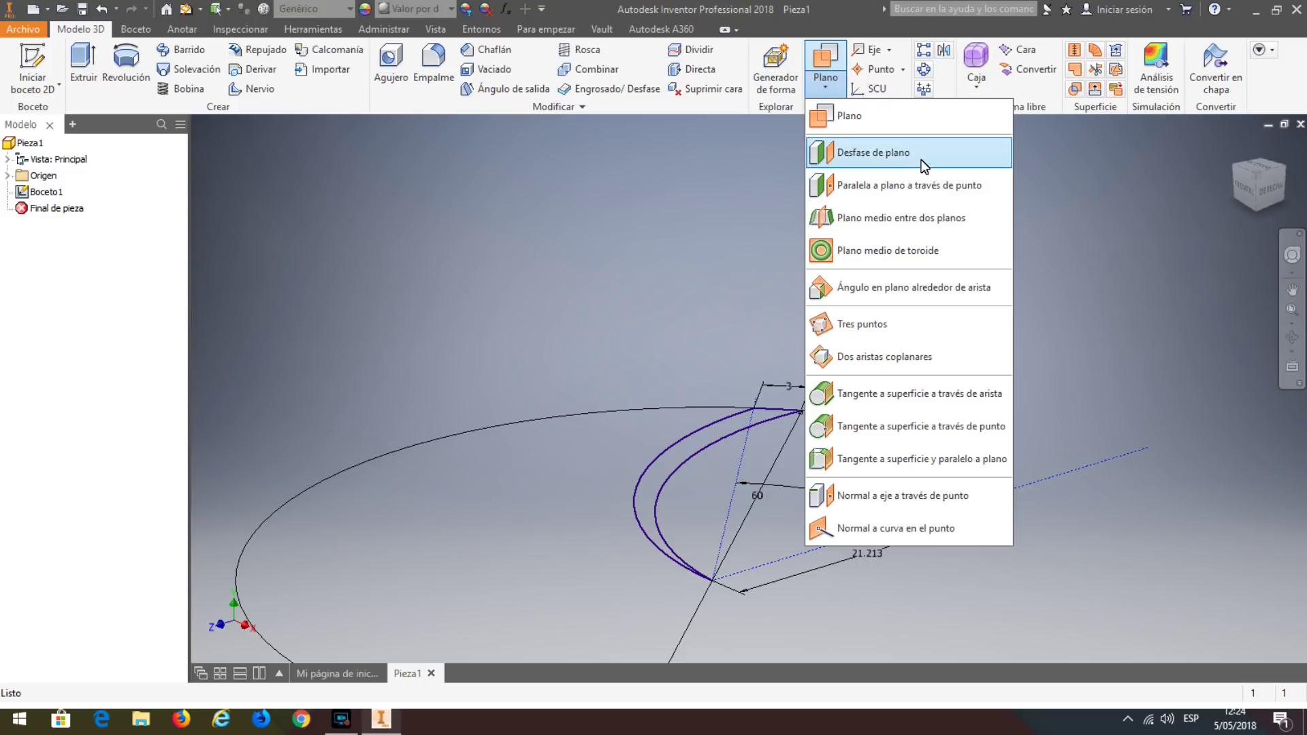
click(937, 154)
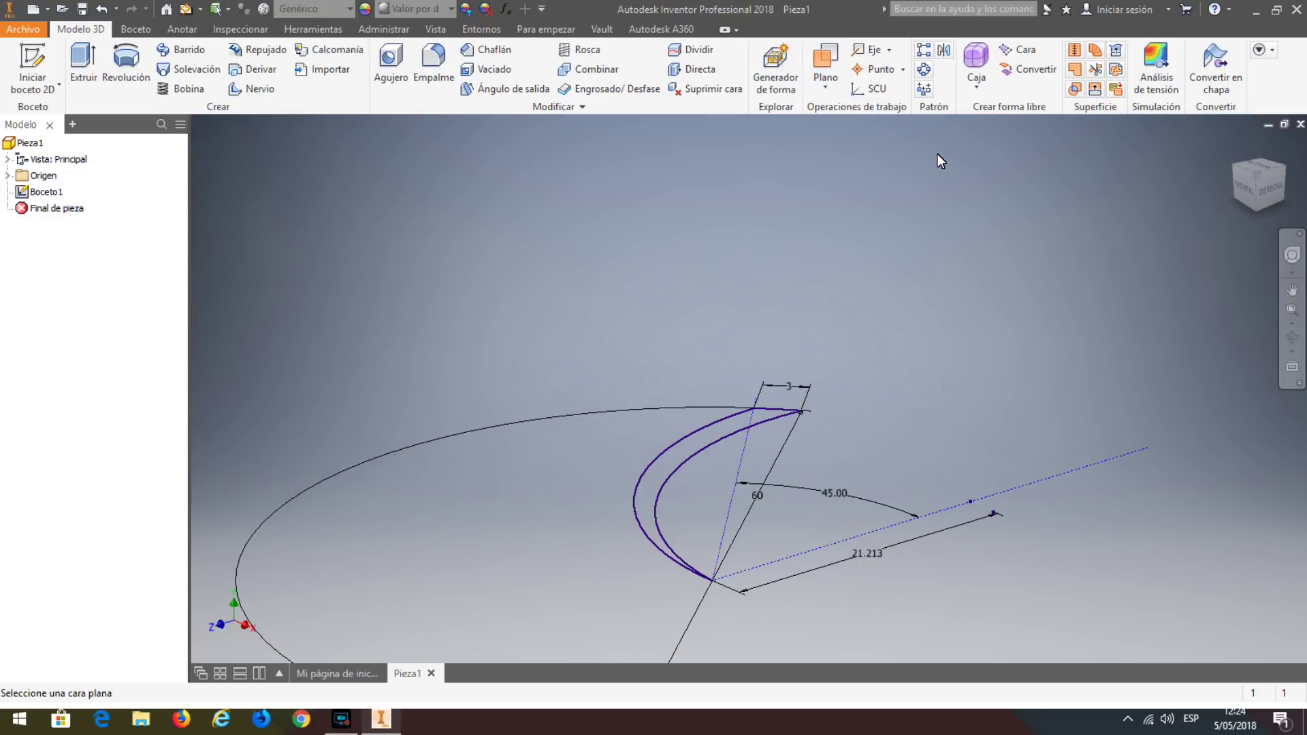
click(8, 177)
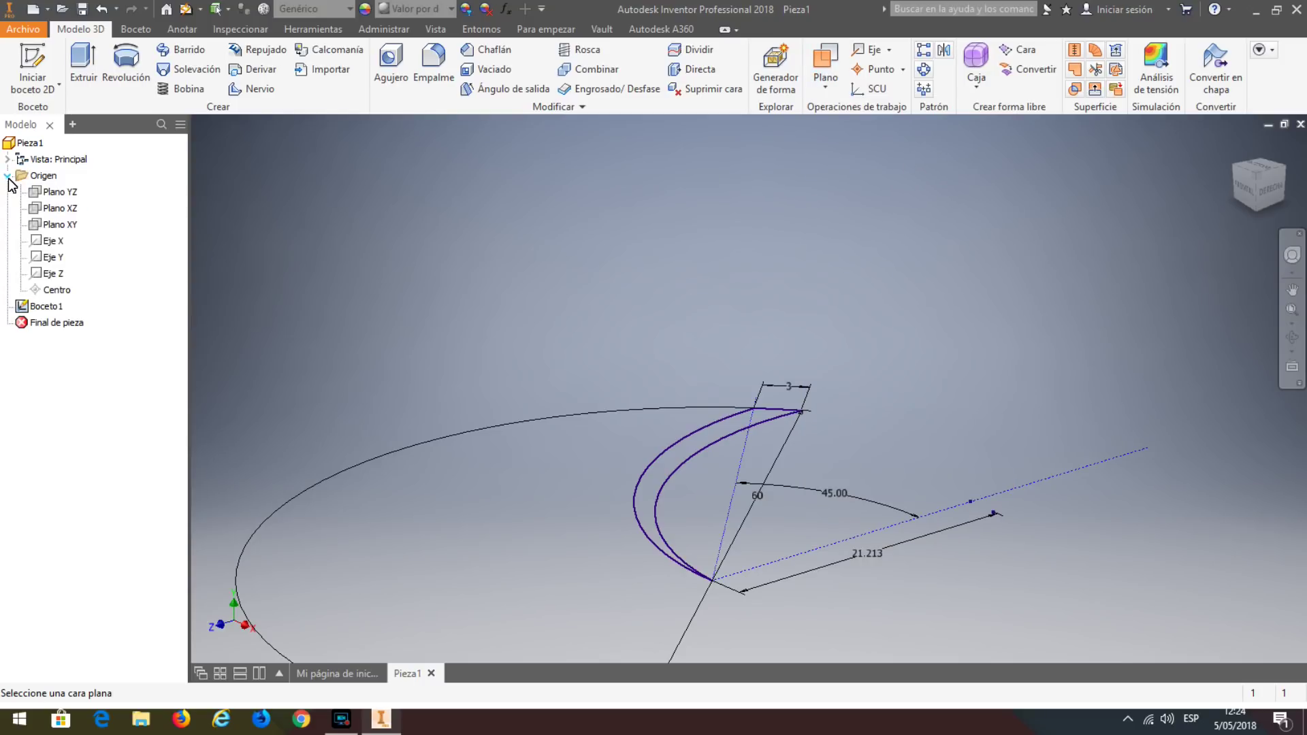
click(49, 213)
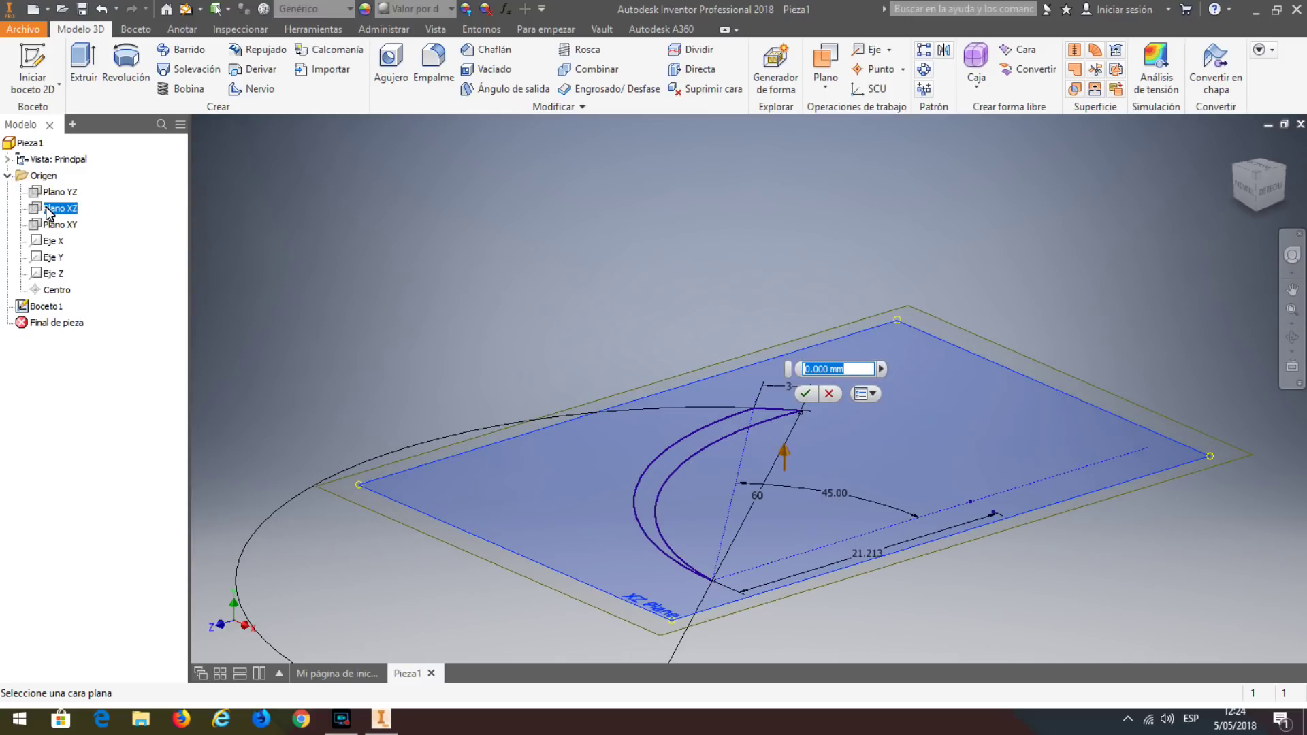
text(2)
key(Return)
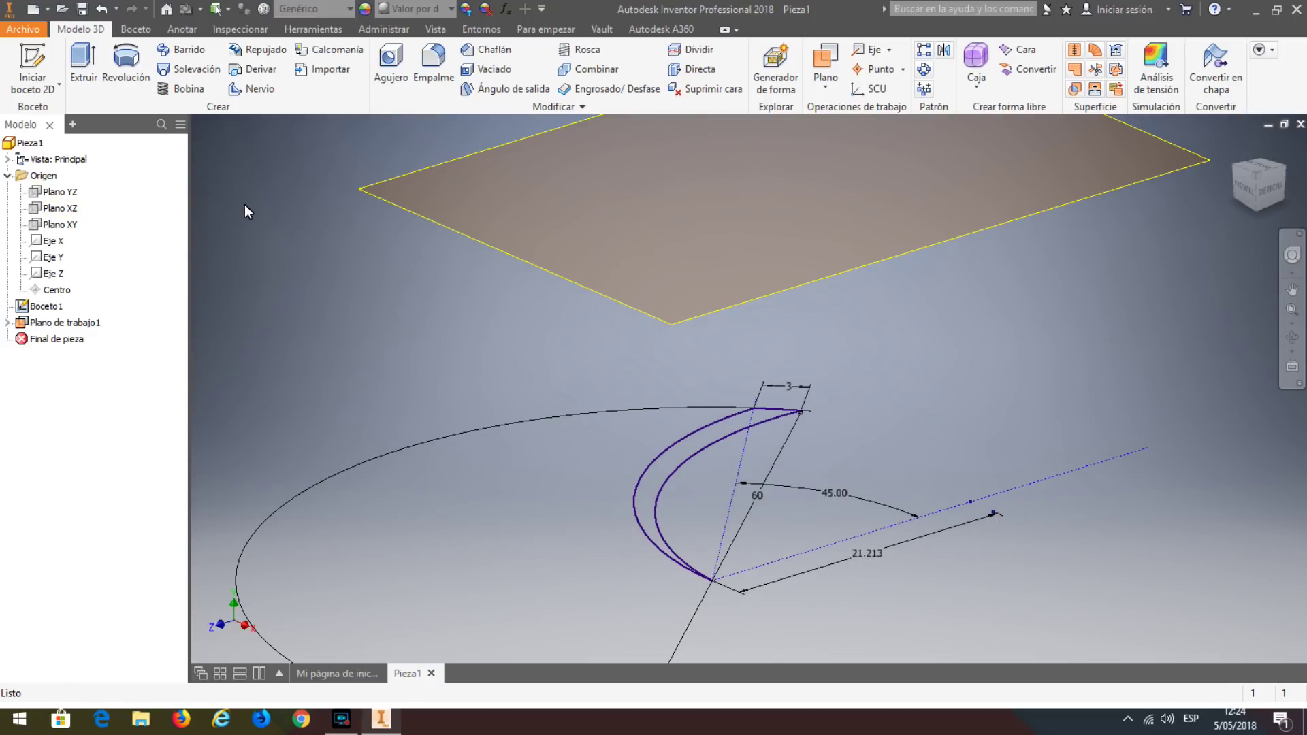
click(30, 58)
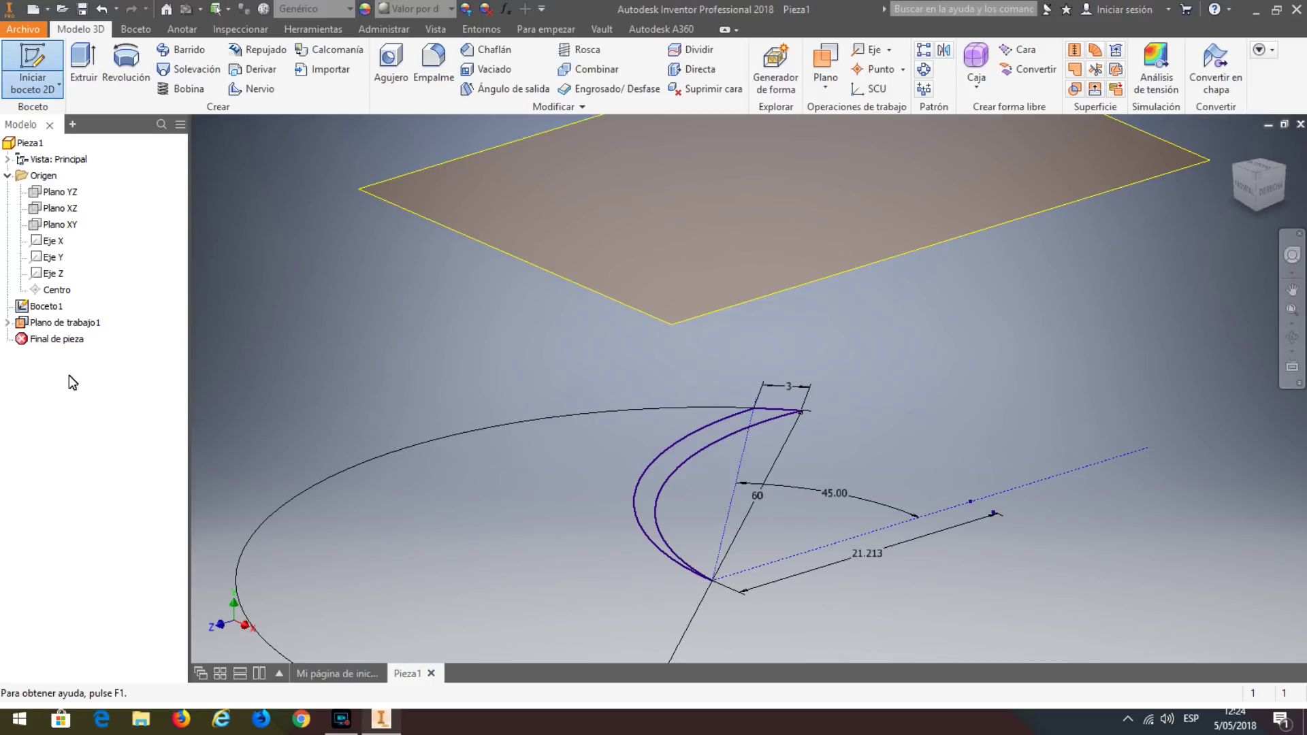
click(67, 325)
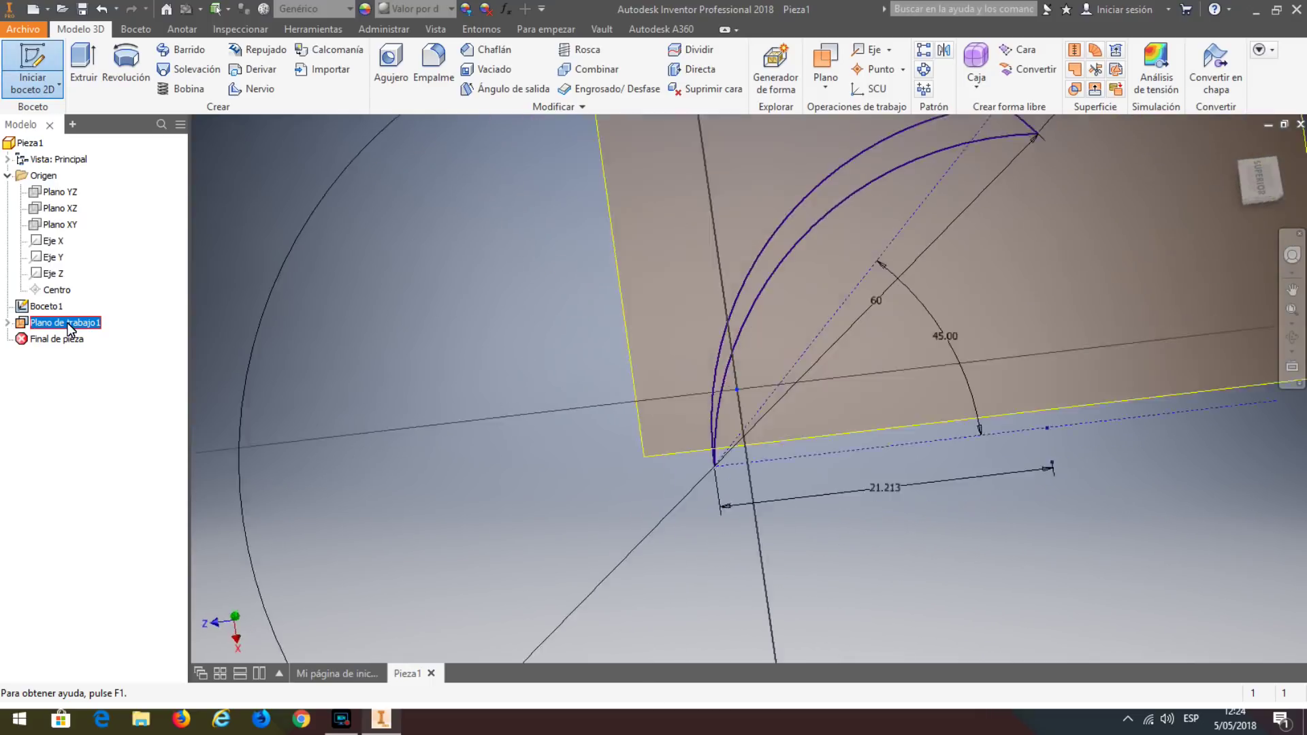
Project the diagonal line and draw a construction line from near the circle top to the origin.
middle_drag(1100, 247, 926, 461)
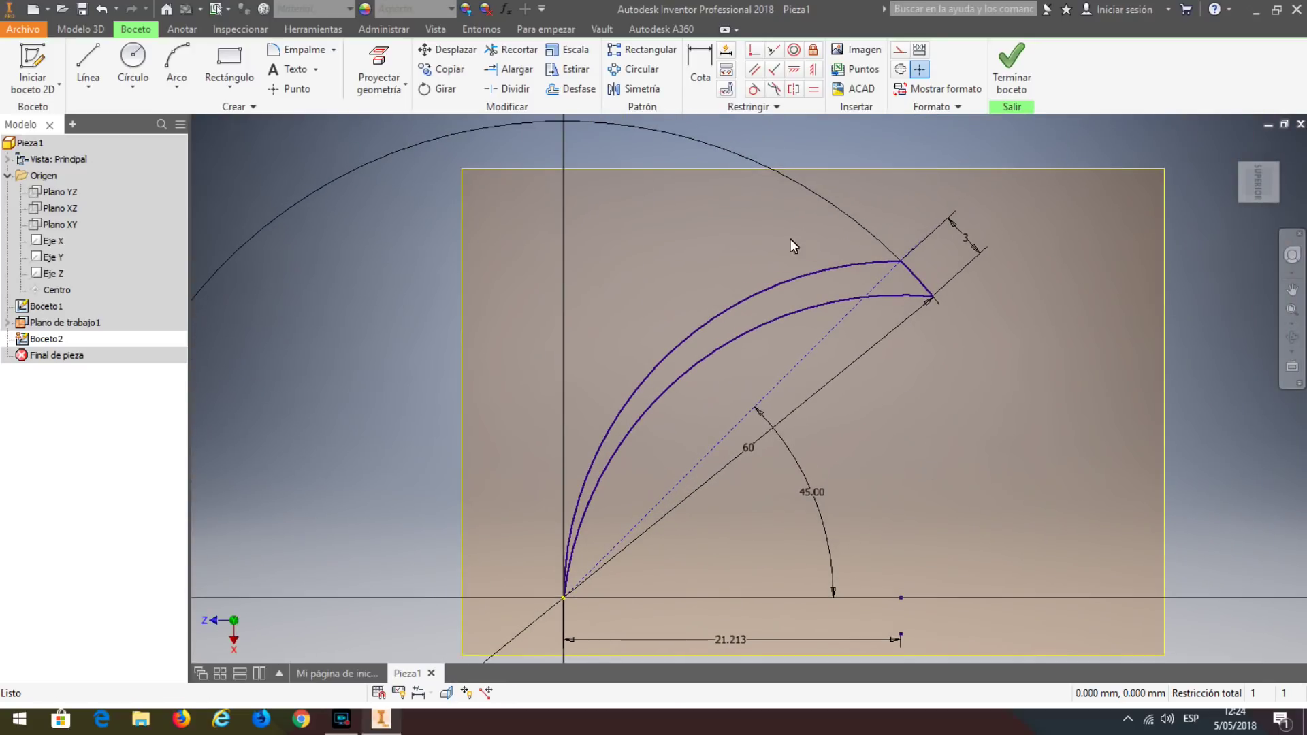
click(379, 64)
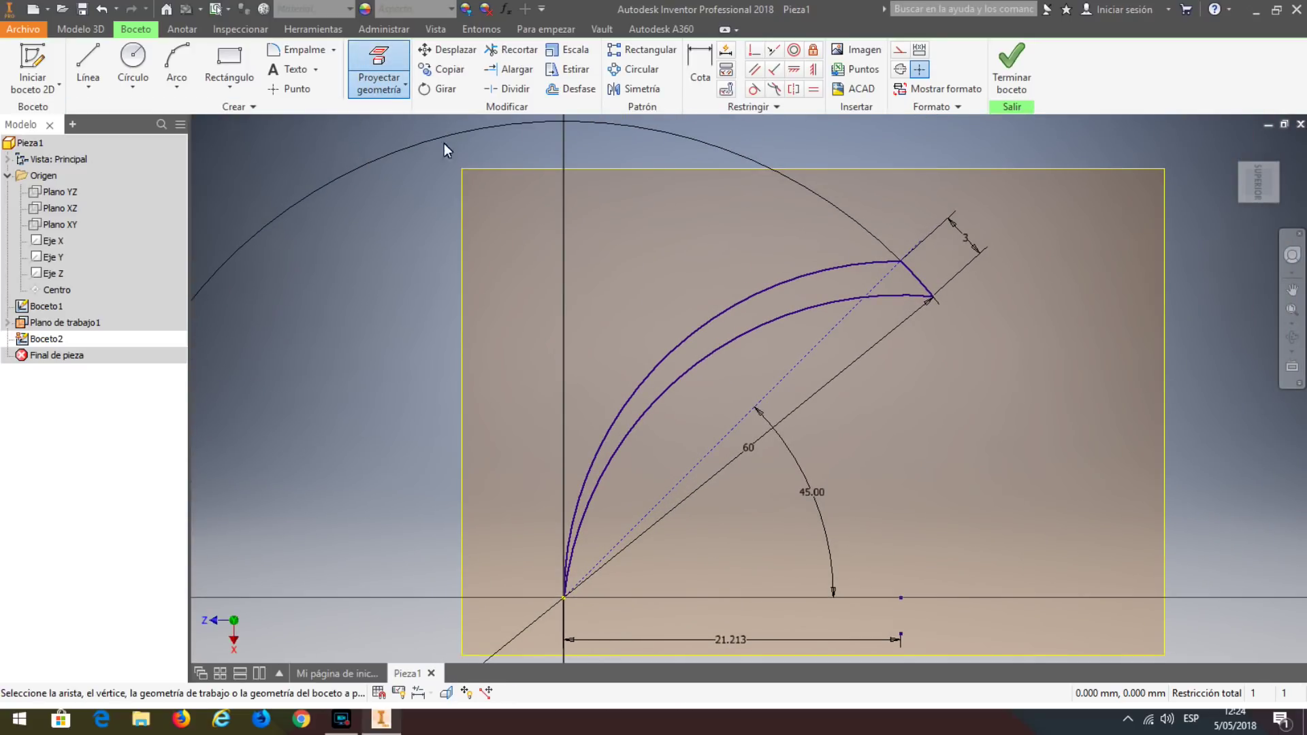
click(800, 362)
click(898, 51)
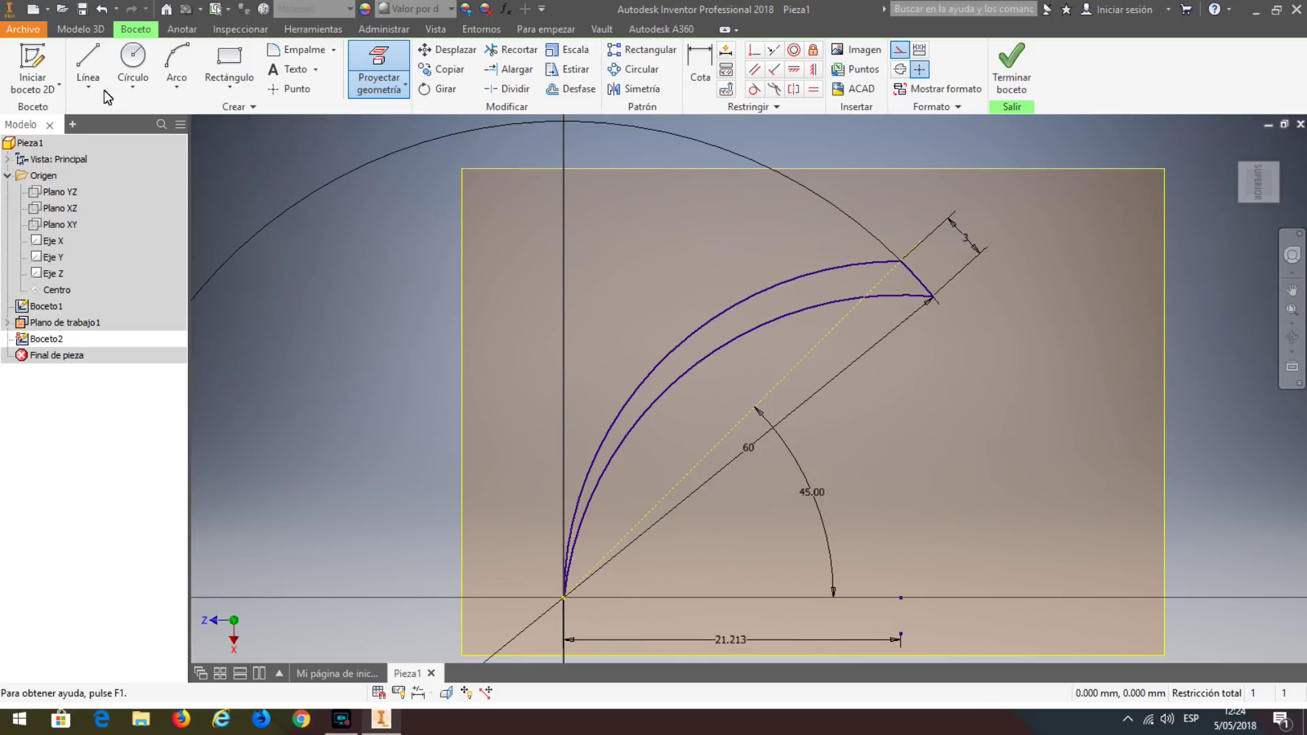
click(93, 56)
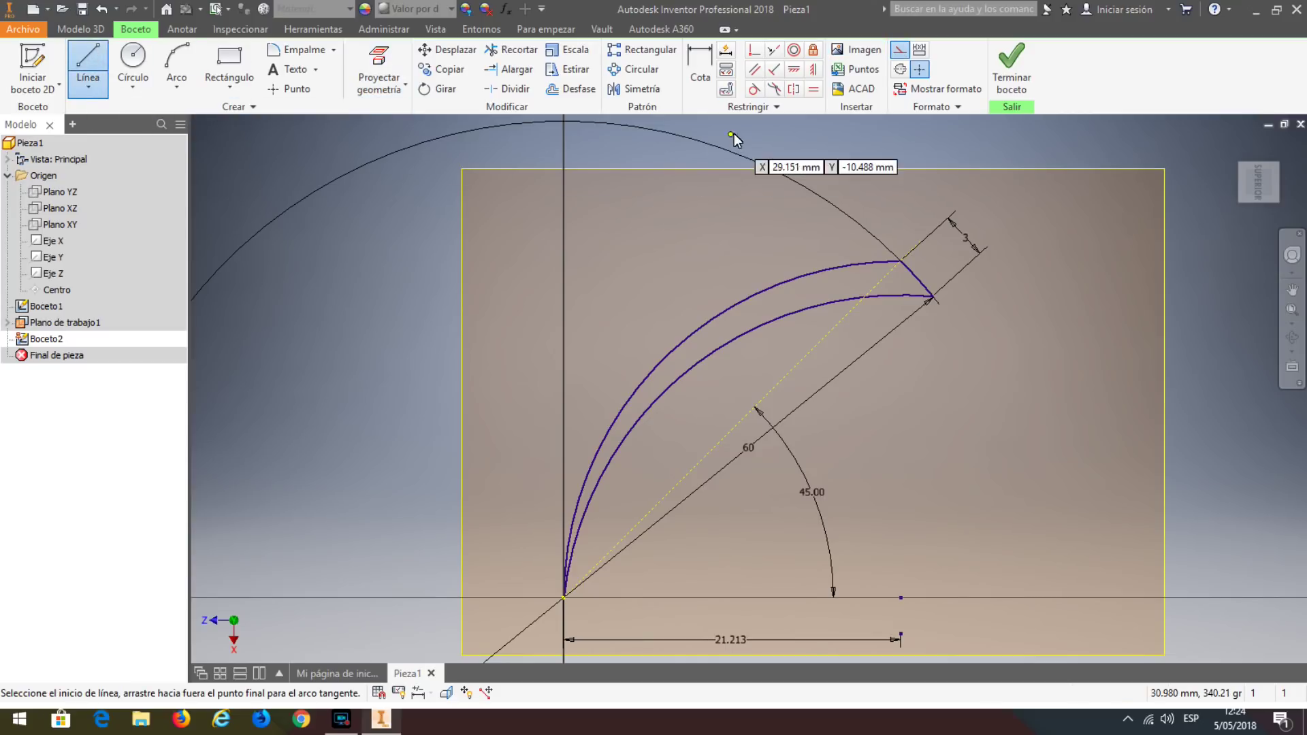
click(791, 133)
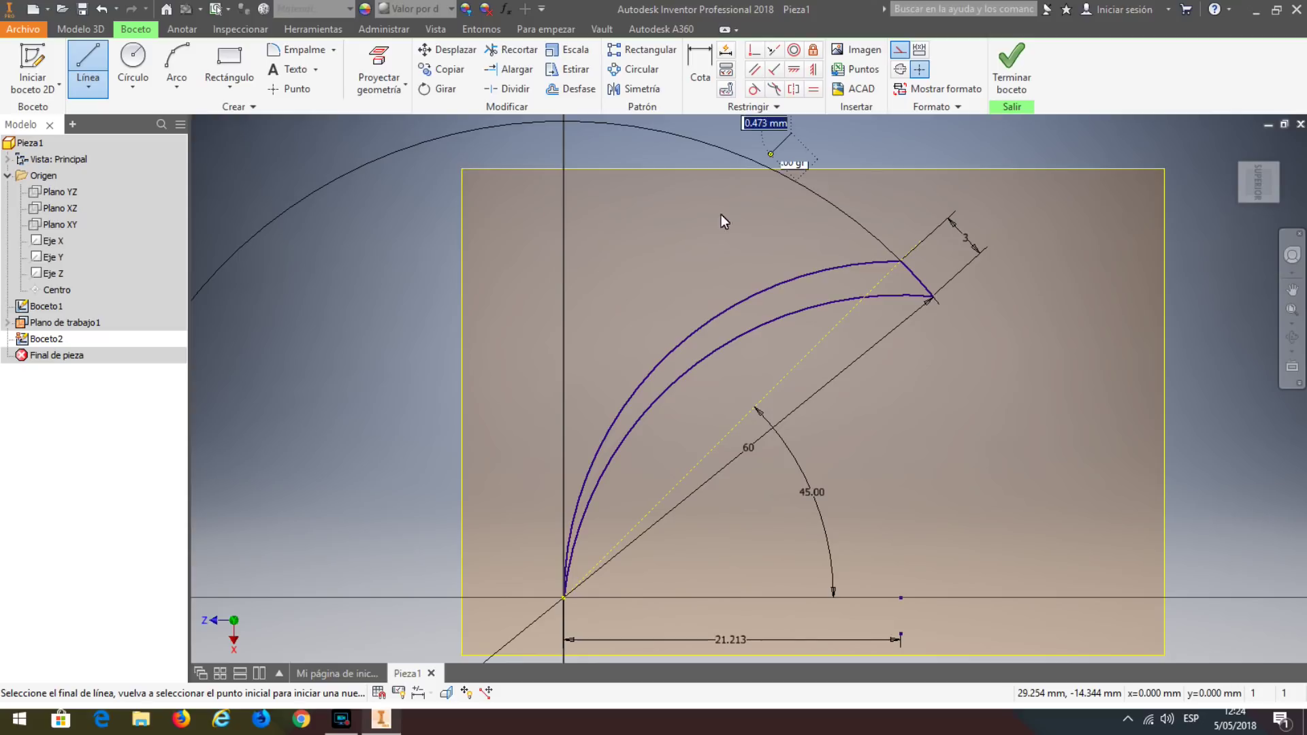
click(561, 594)
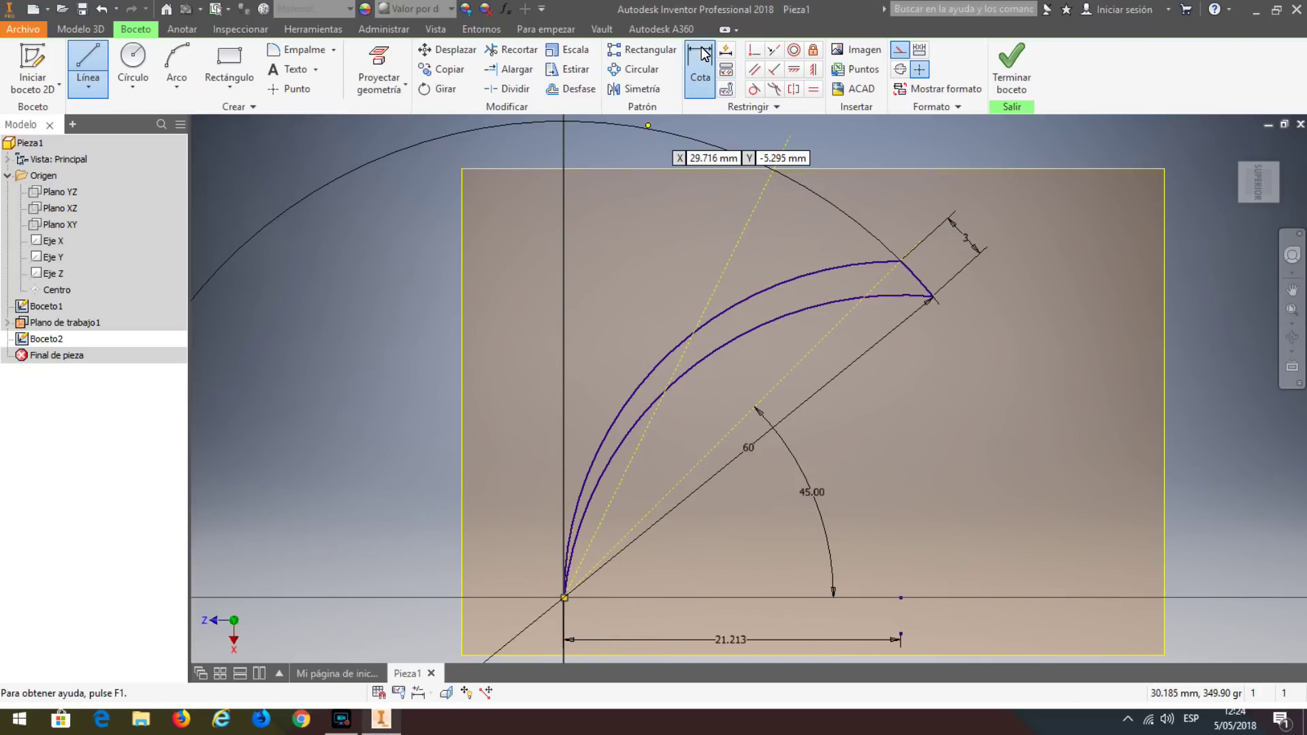
Dimension the angle between the new construction line and projected diagonal as 25°.
click(699, 68)
click(748, 222)
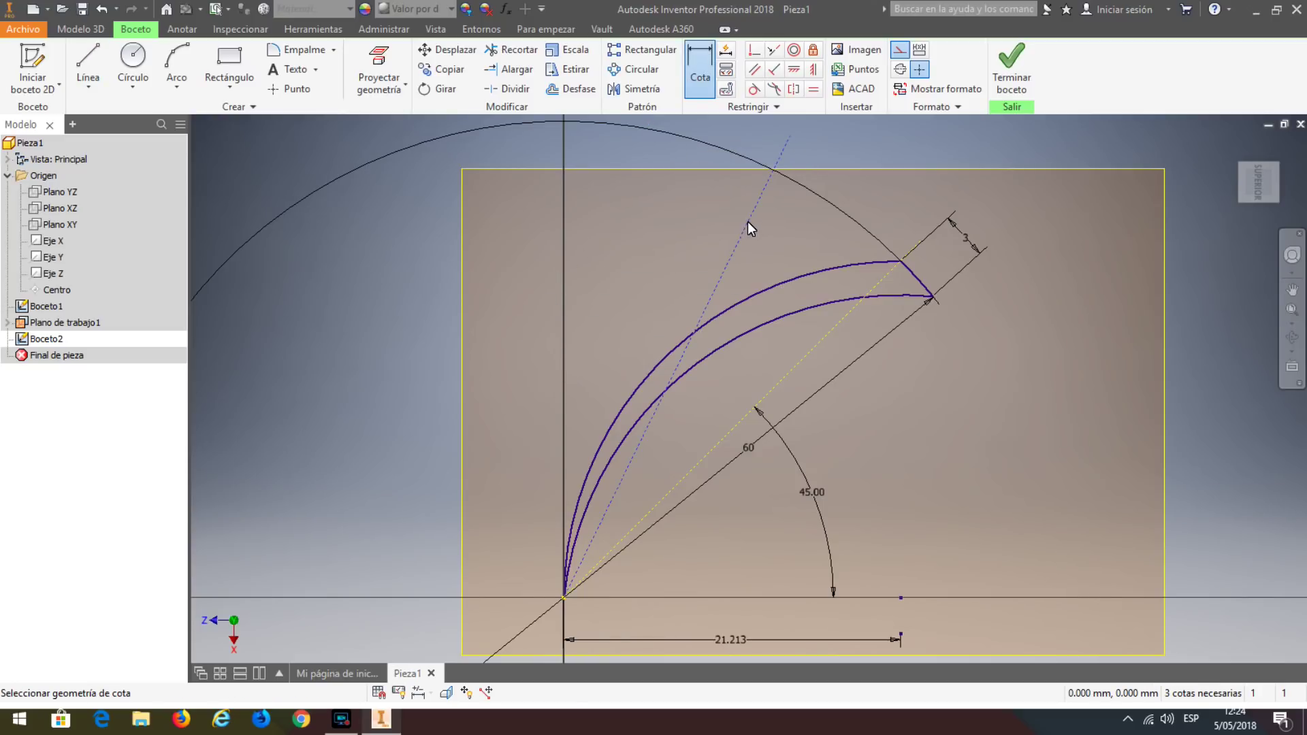
click(824, 333)
click(831, 239)
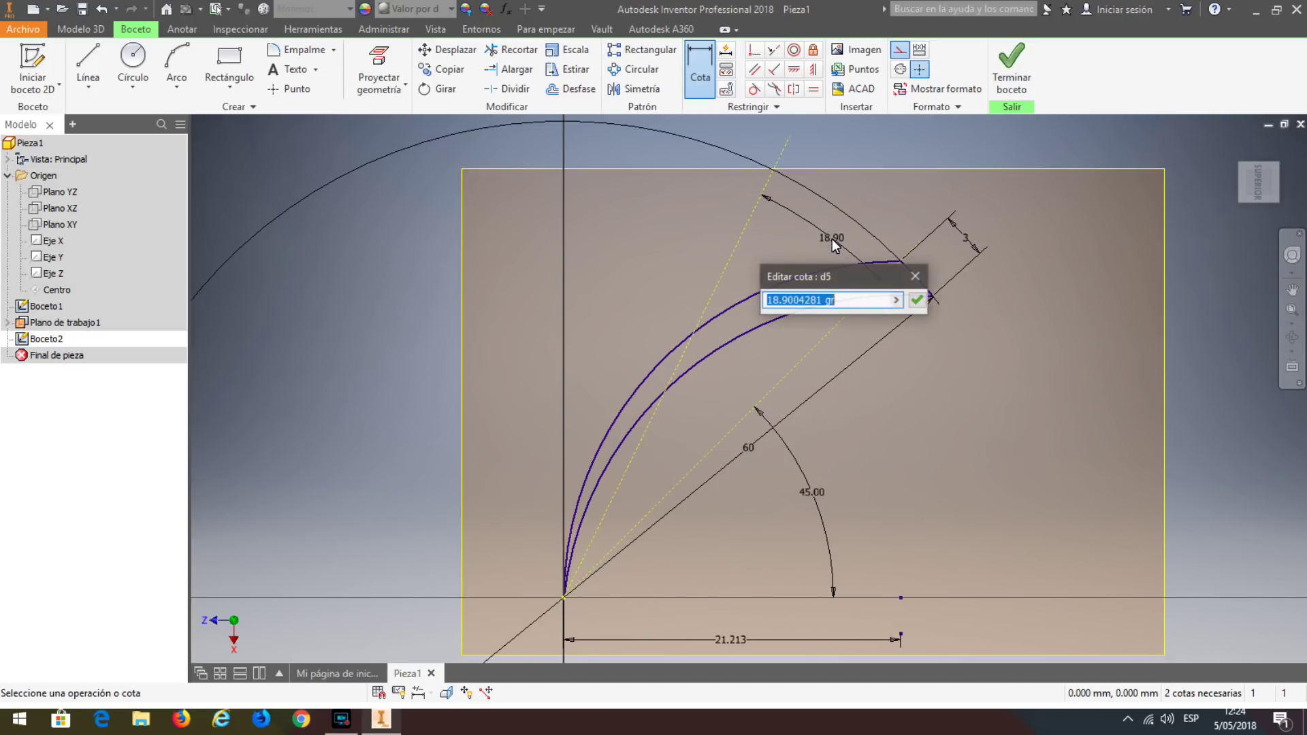
text(25)
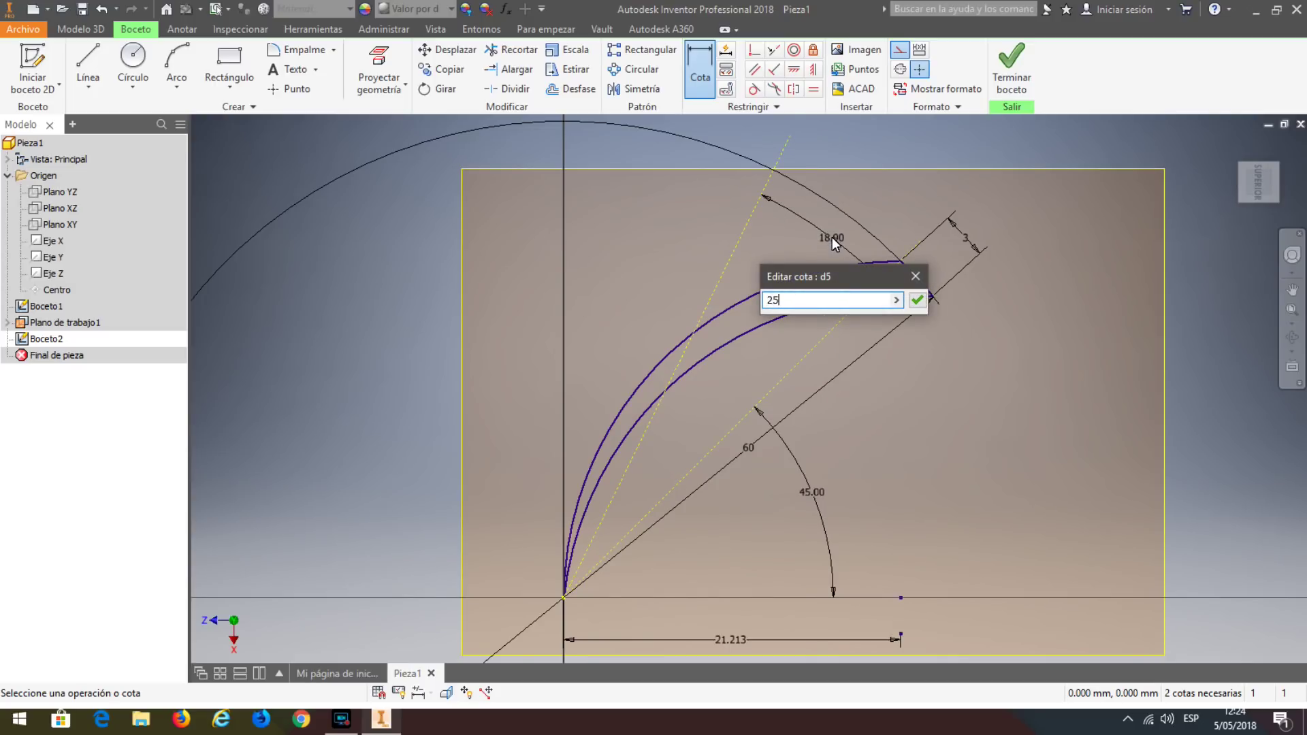
key(Return)
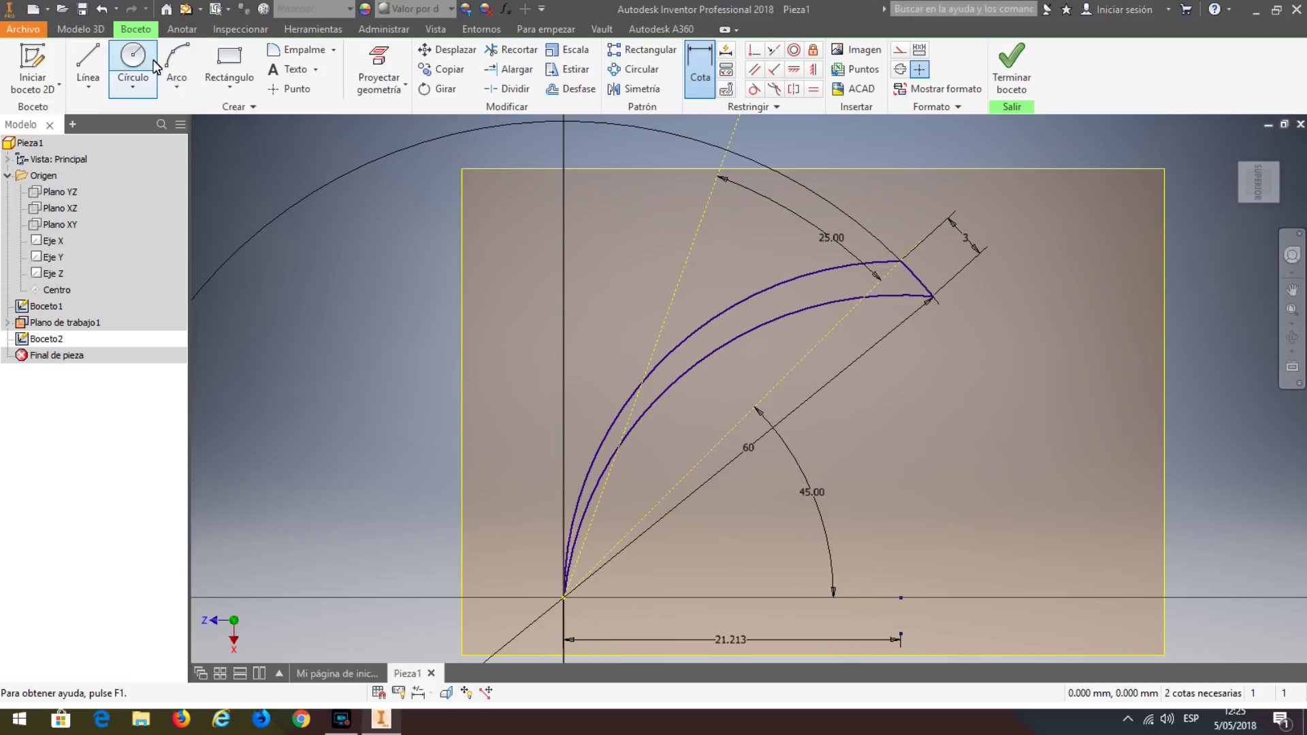
Draw a radius 60 circle centred on the sketch origin.
click(132, 56)
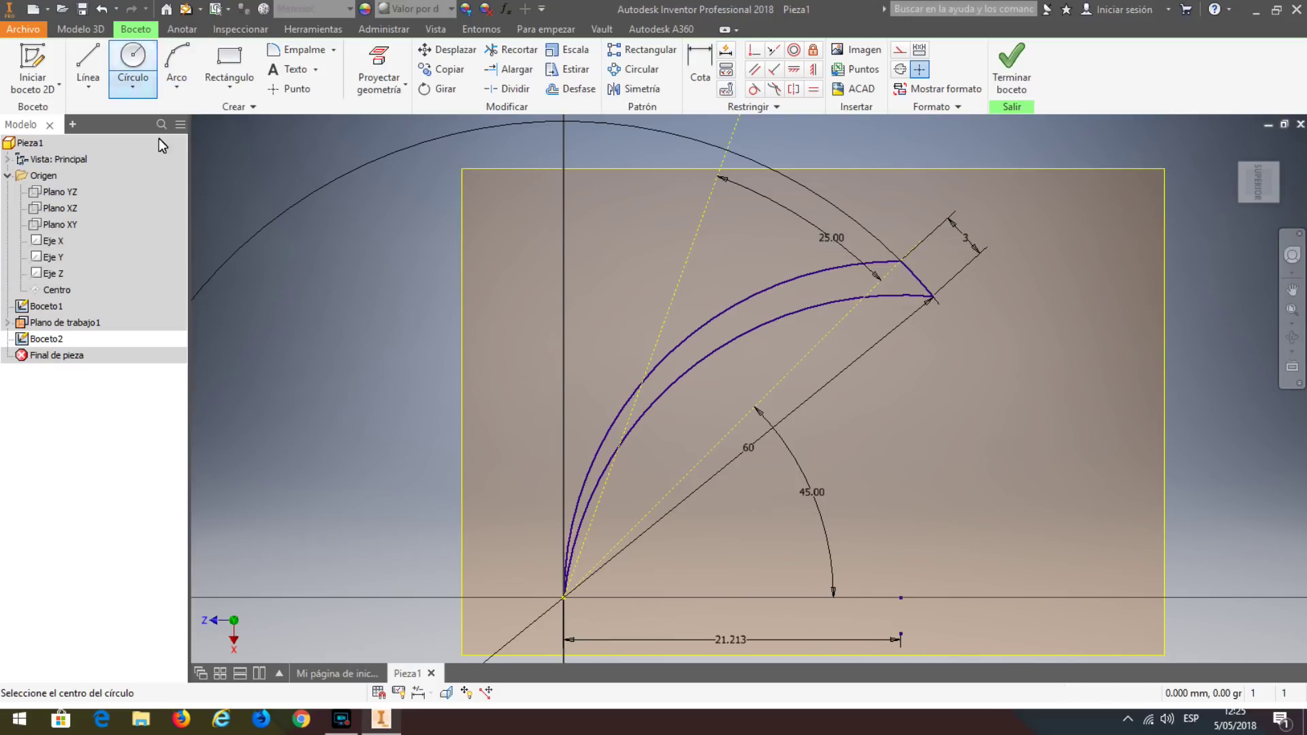
click(563, 598)
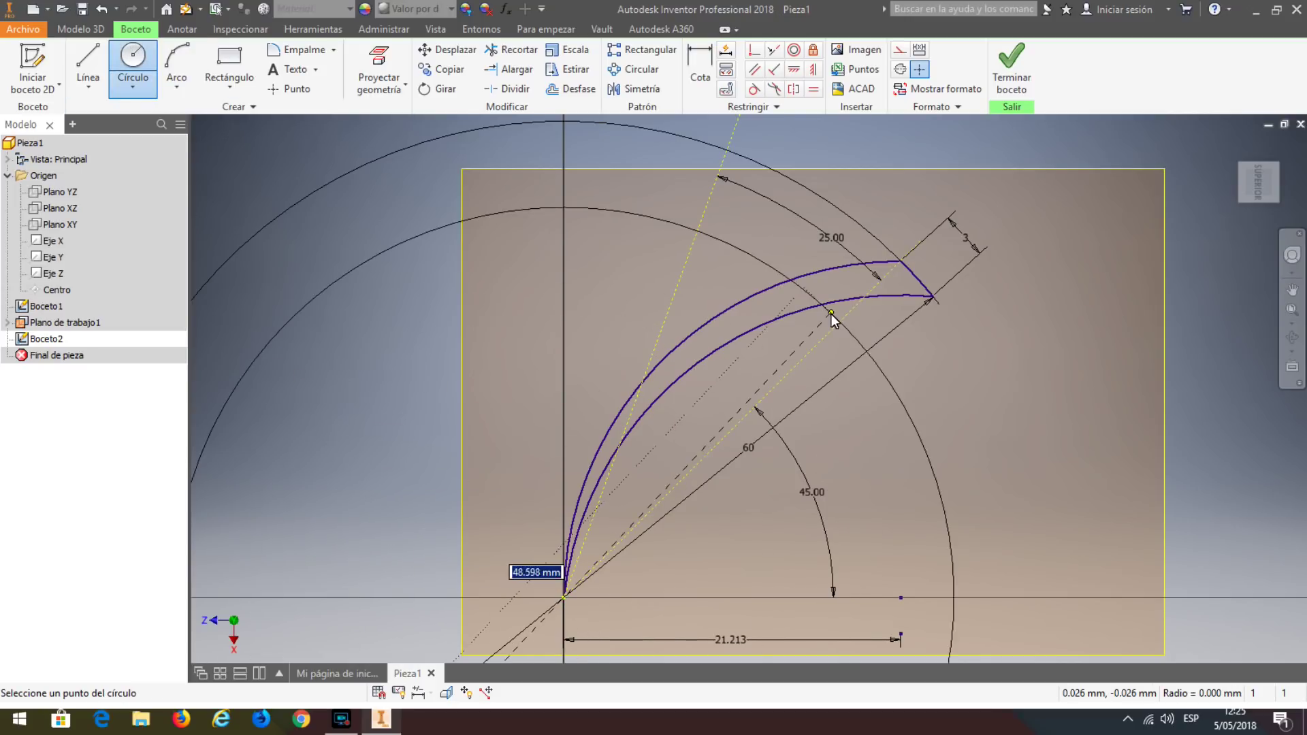
text(60)
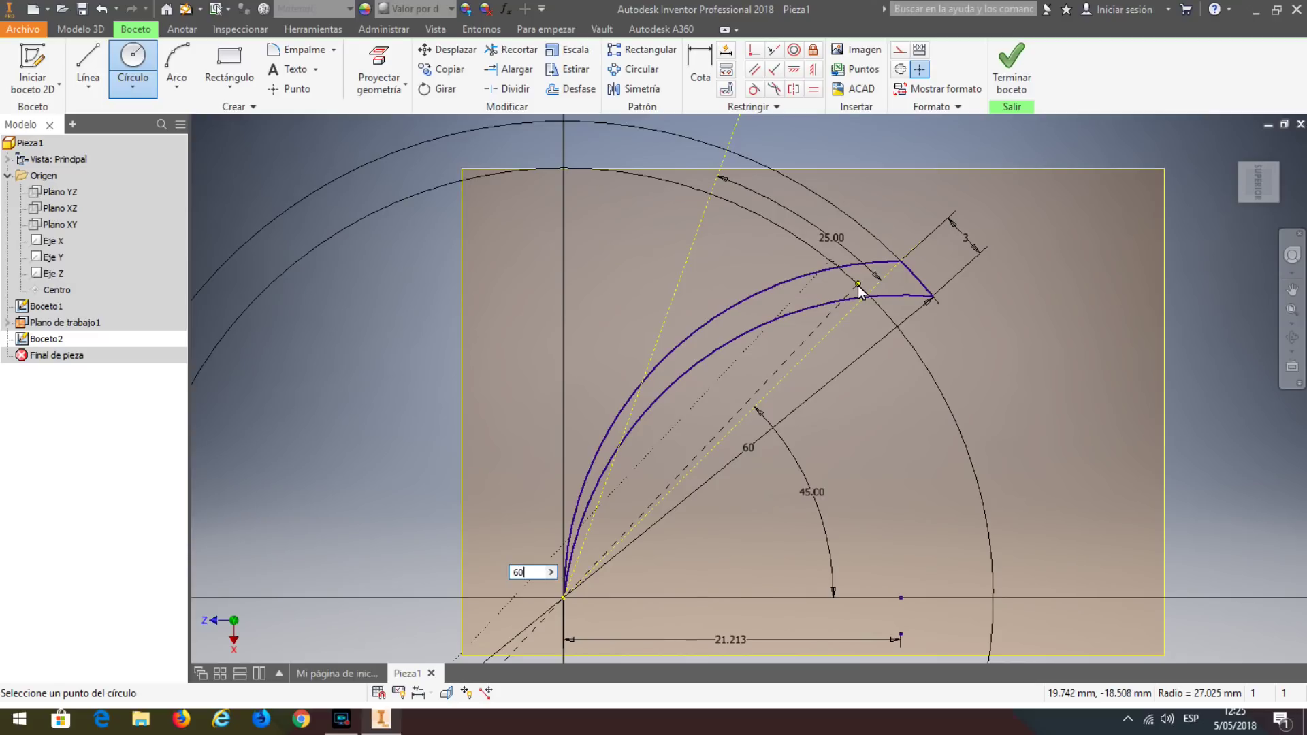
key(Return)
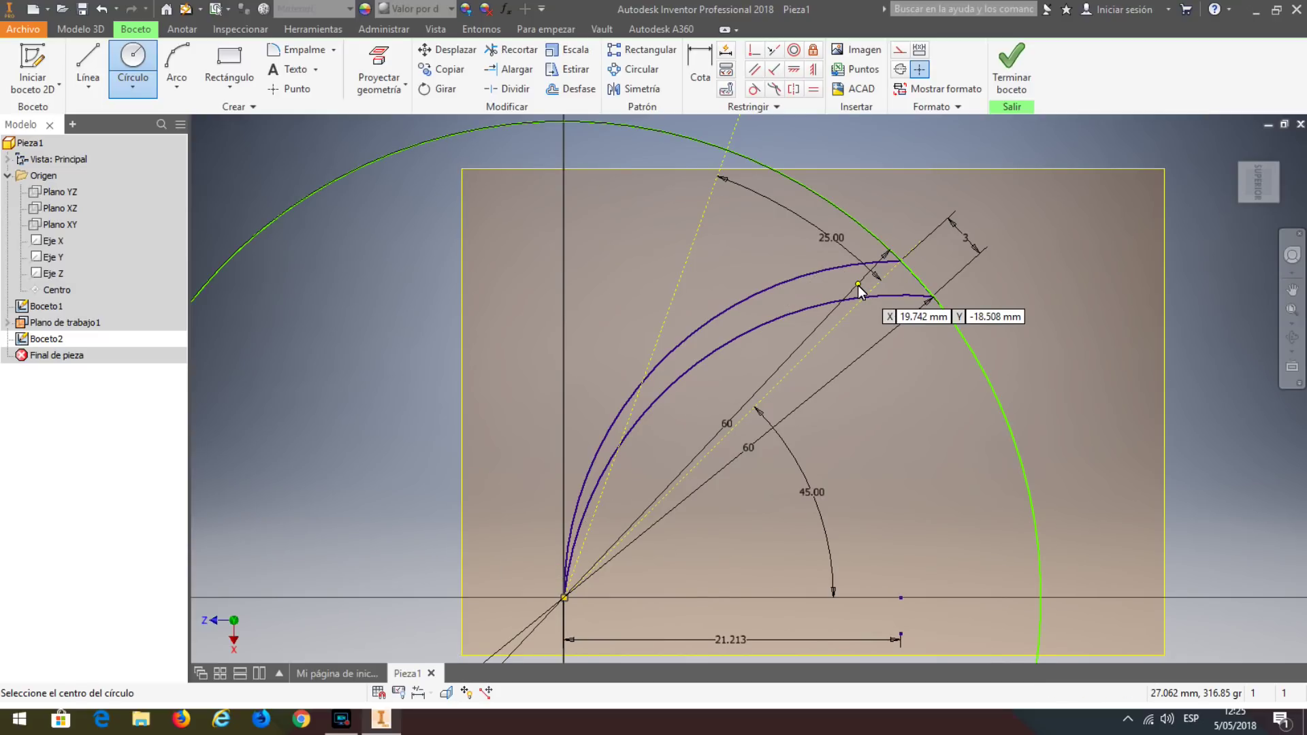
Draw two three-point arcs running from the origin out to the 60 circle.
click(178, 58)
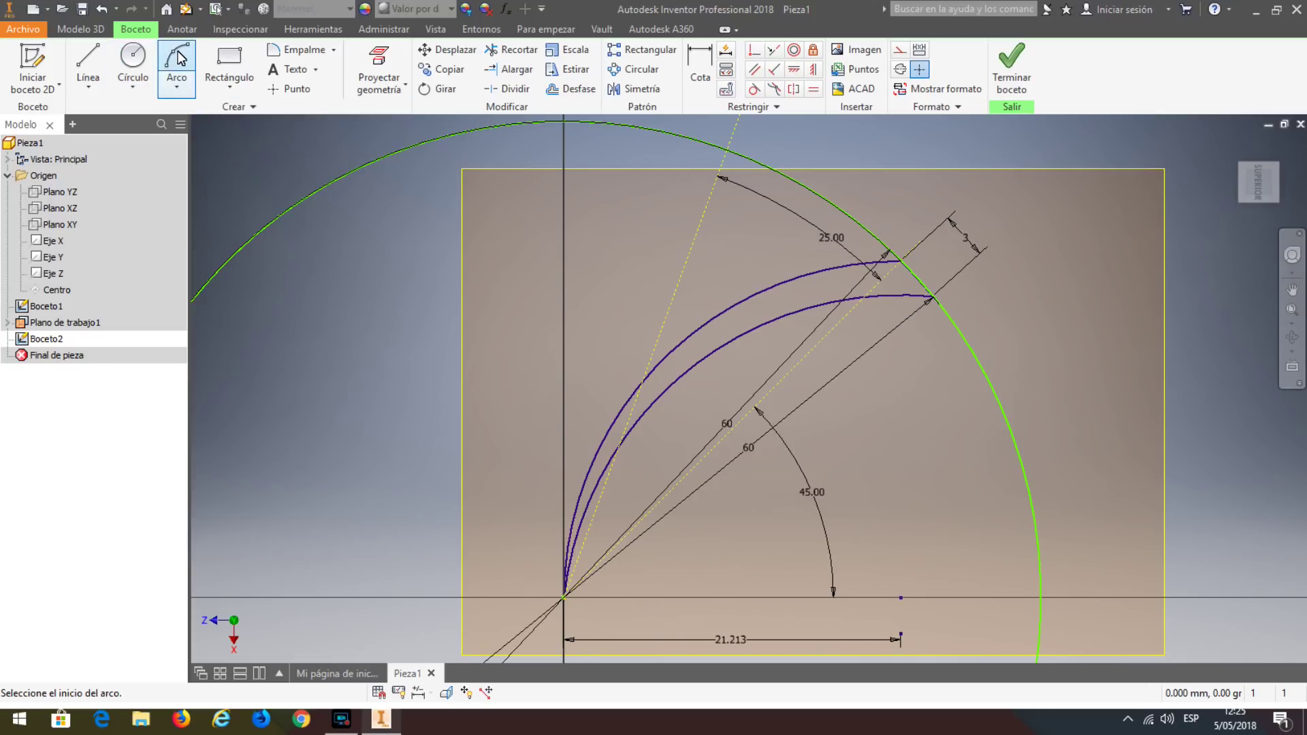
click(563, 596)
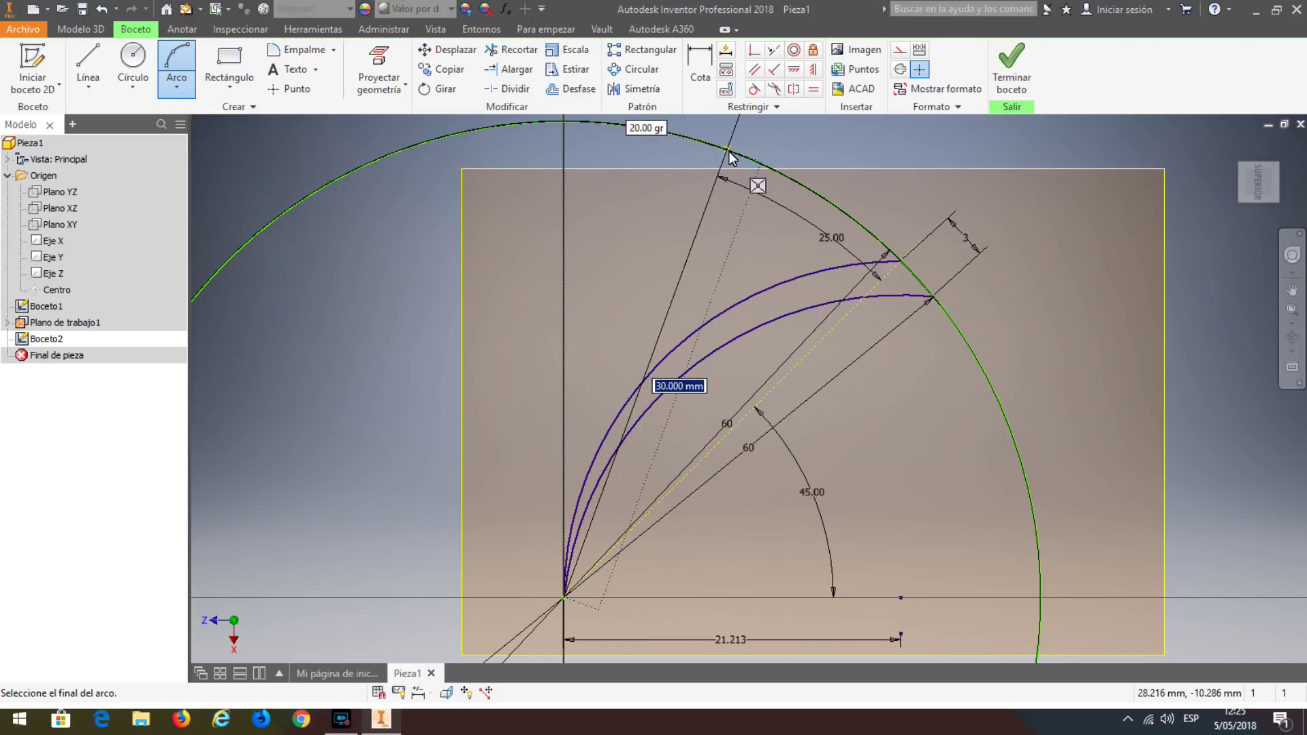
click(709, 170)
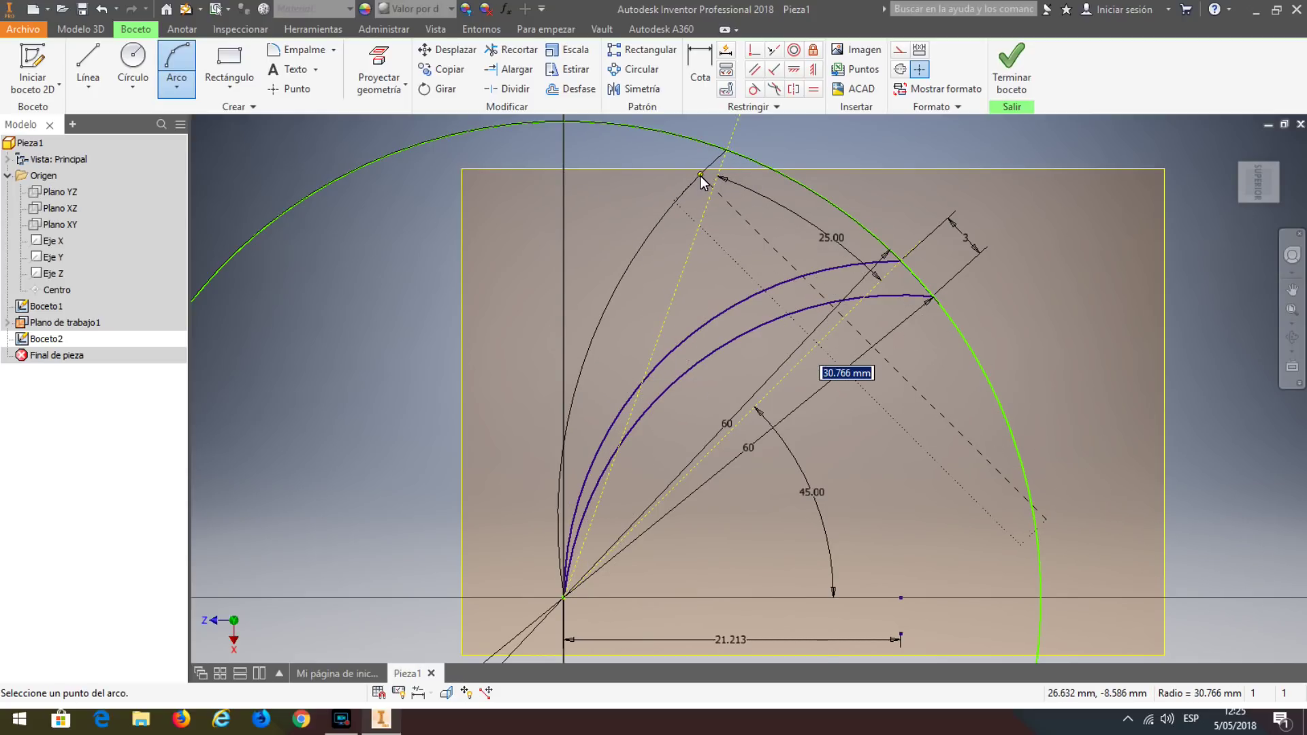
click(700, 175)
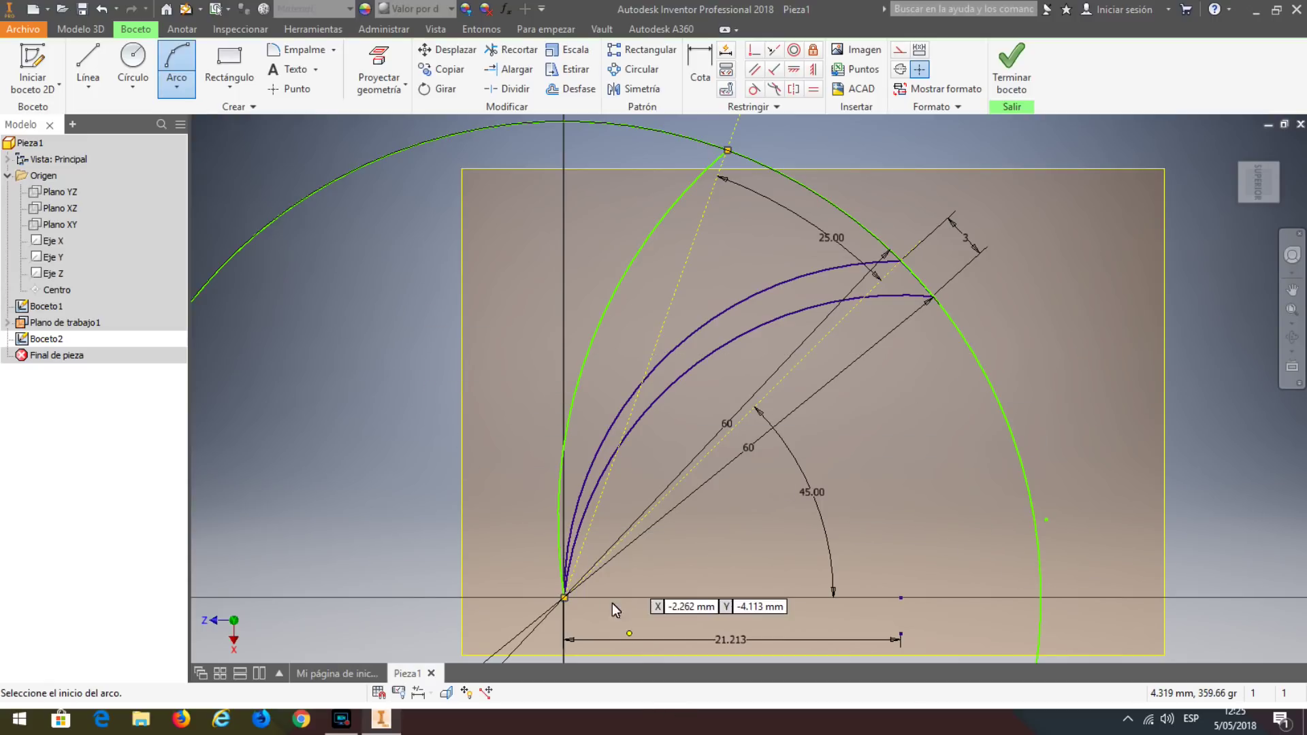
click(564, 597)
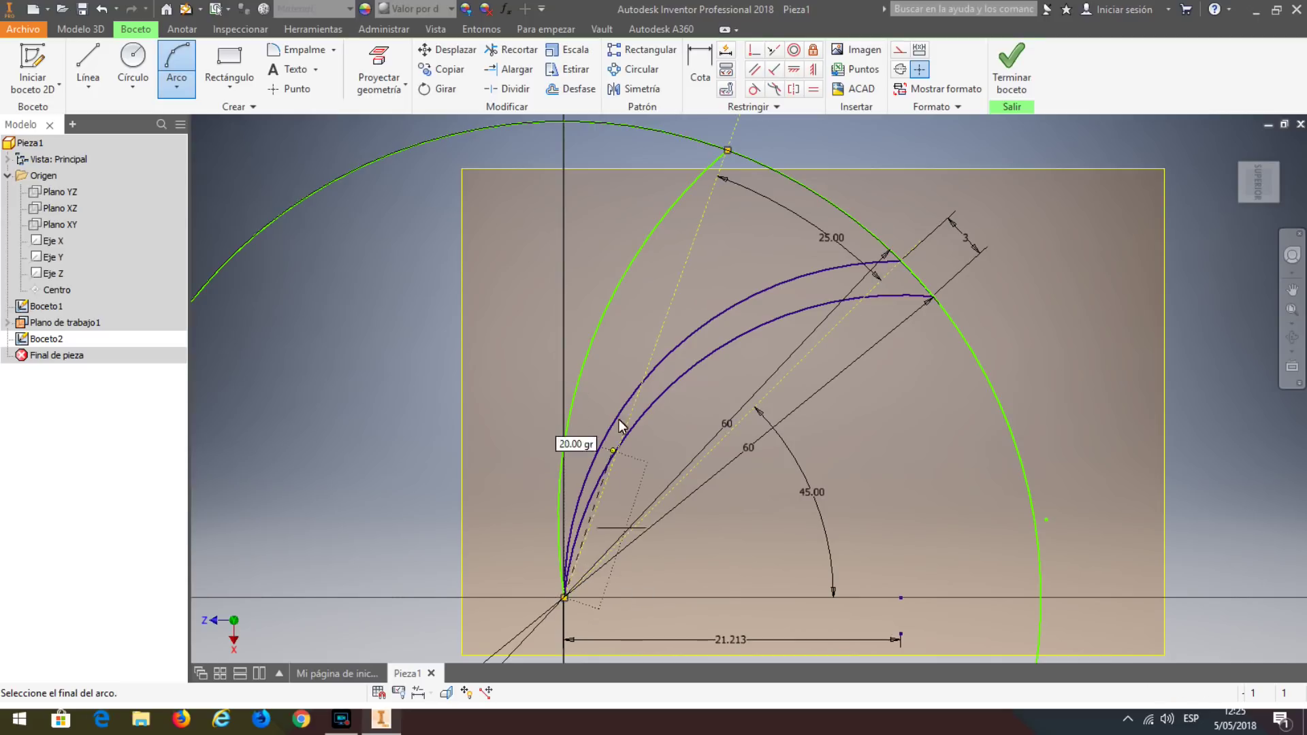
click(783, 179)
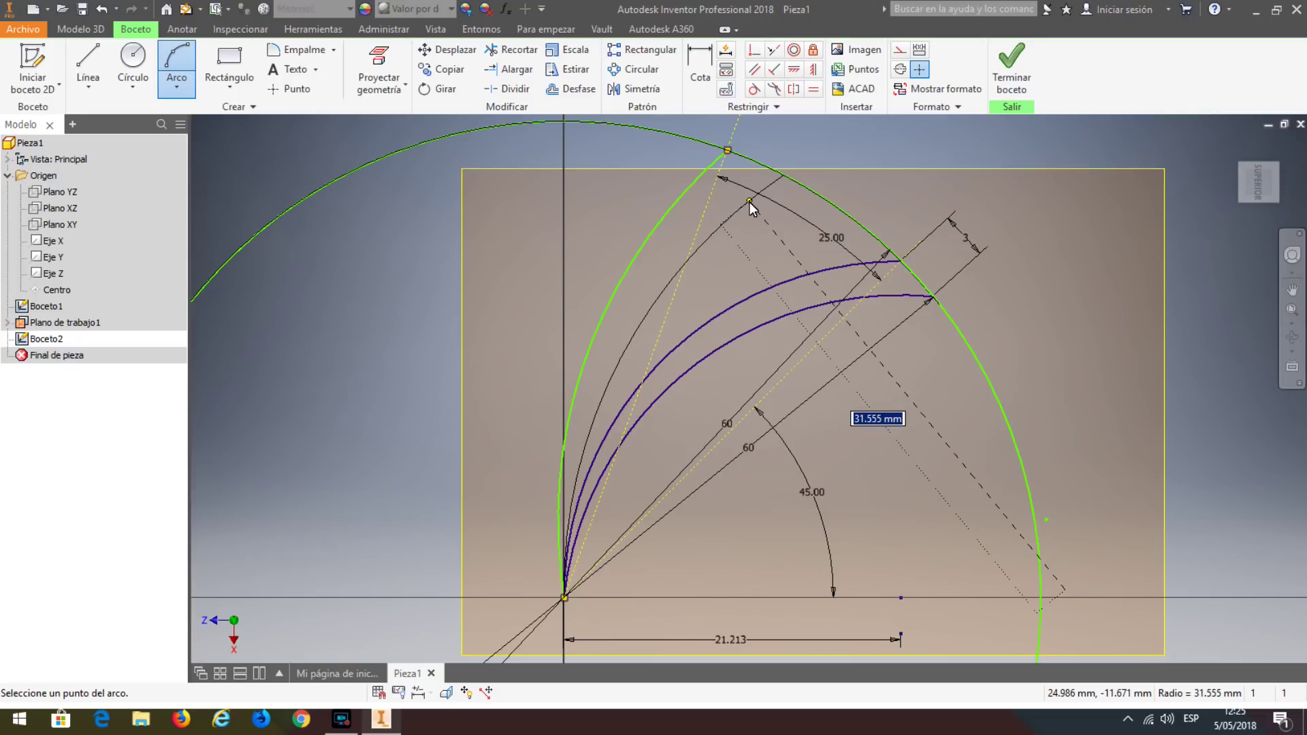
click(749, 202)
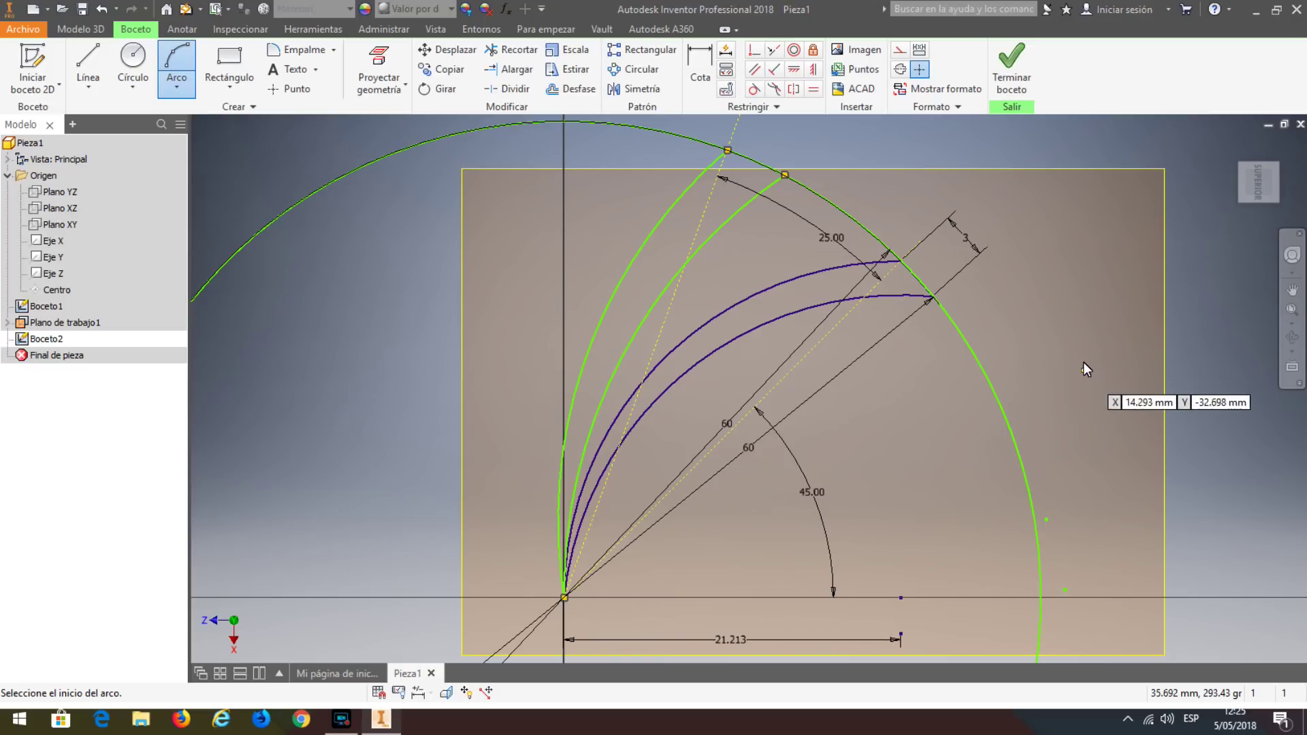
Dimension the arc end 21.213 horizontally from the origin and the arc-tip gap to 3 mm.
click(701, 64)
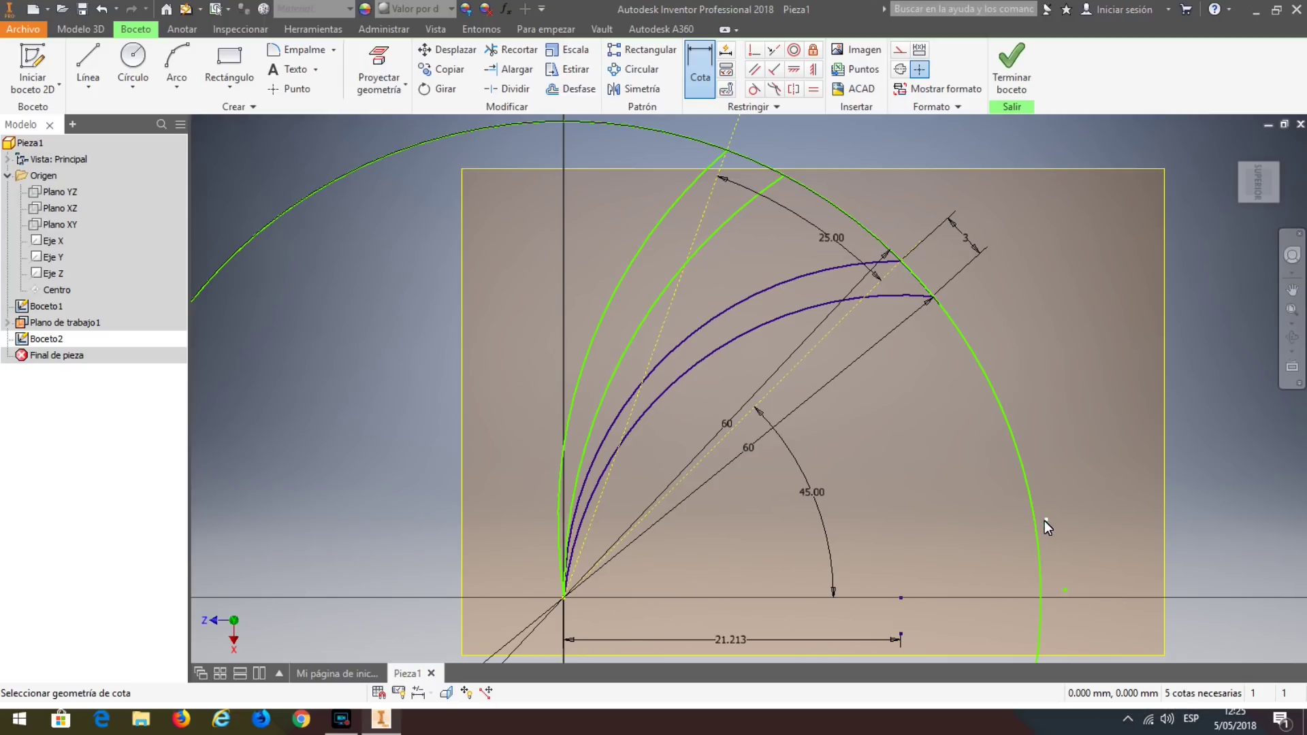
click(562, 598)
click(754, 512)
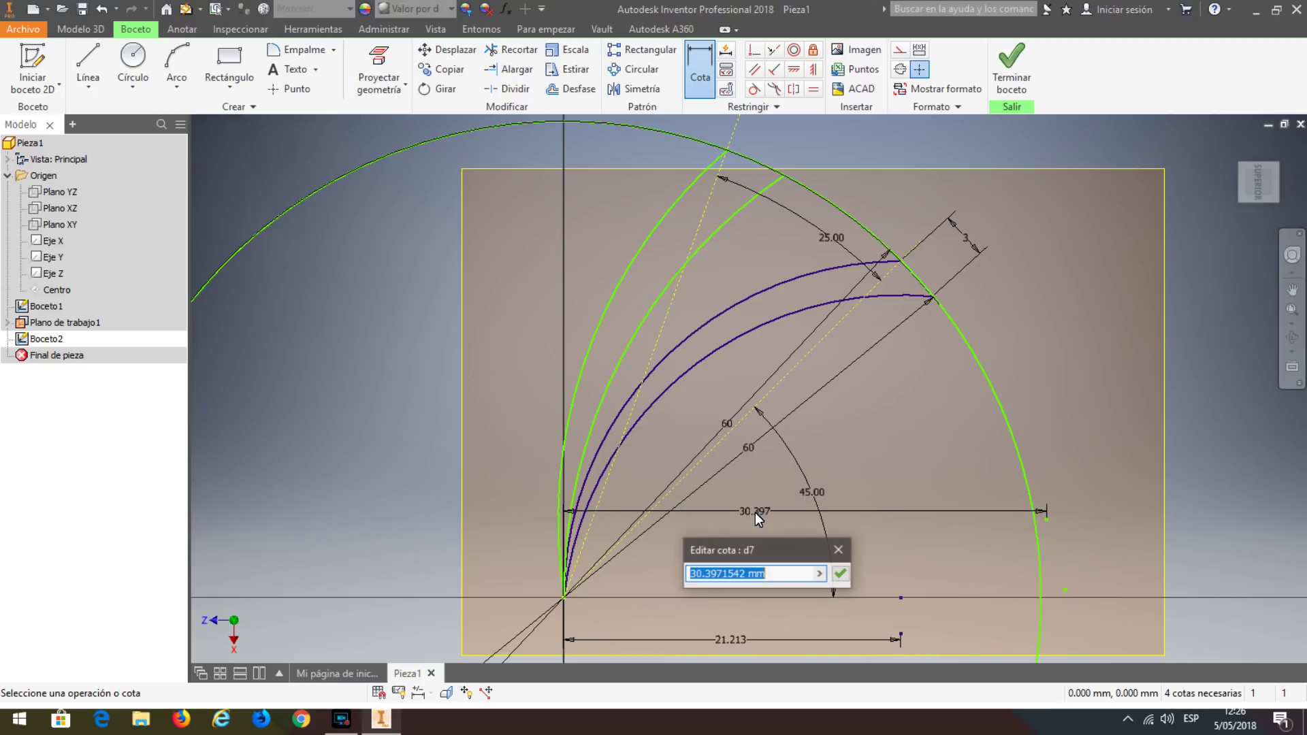
text(21.213)
key(Return)
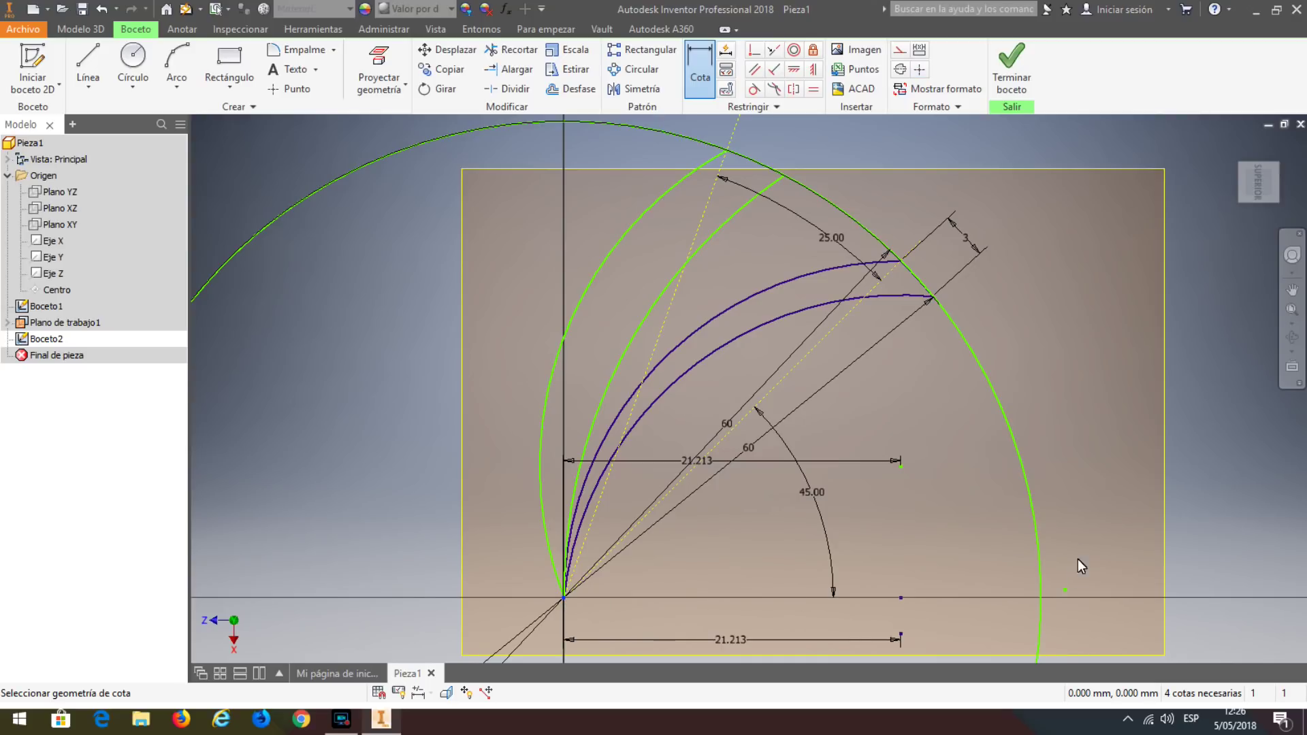
key(Escape)
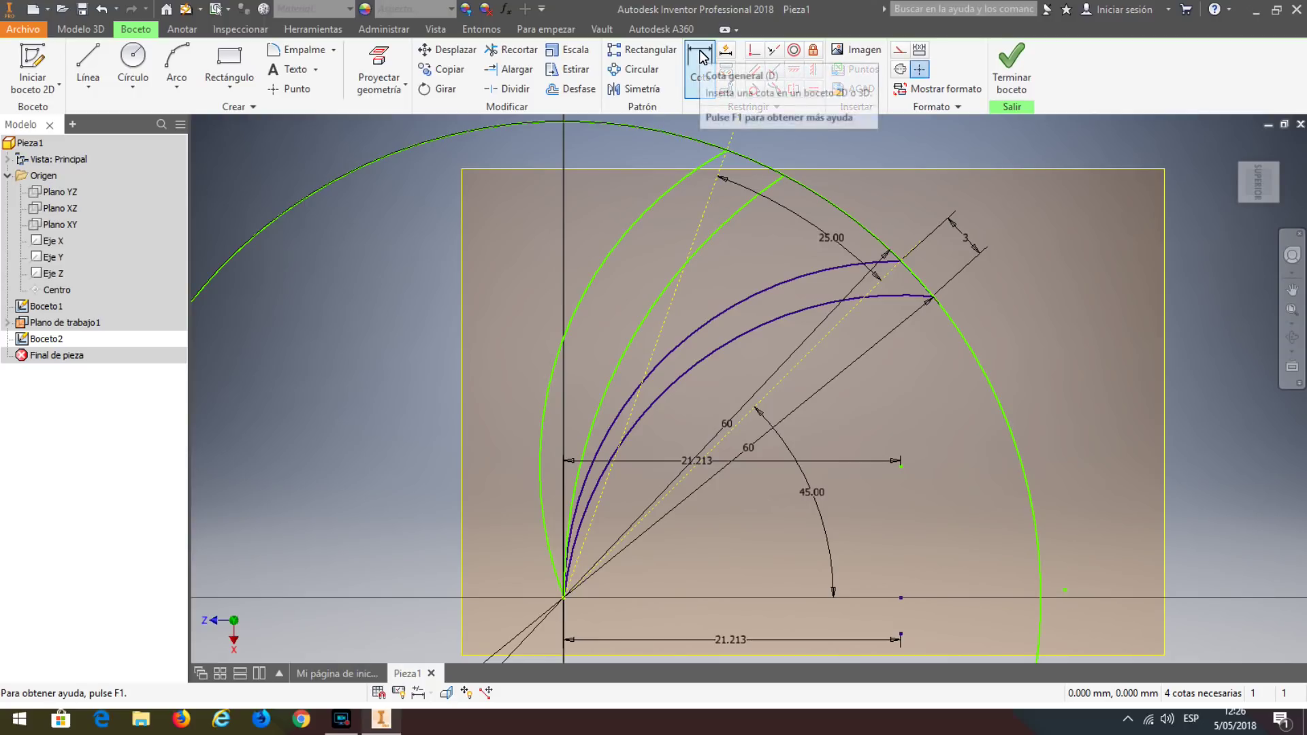
click(701, 58)
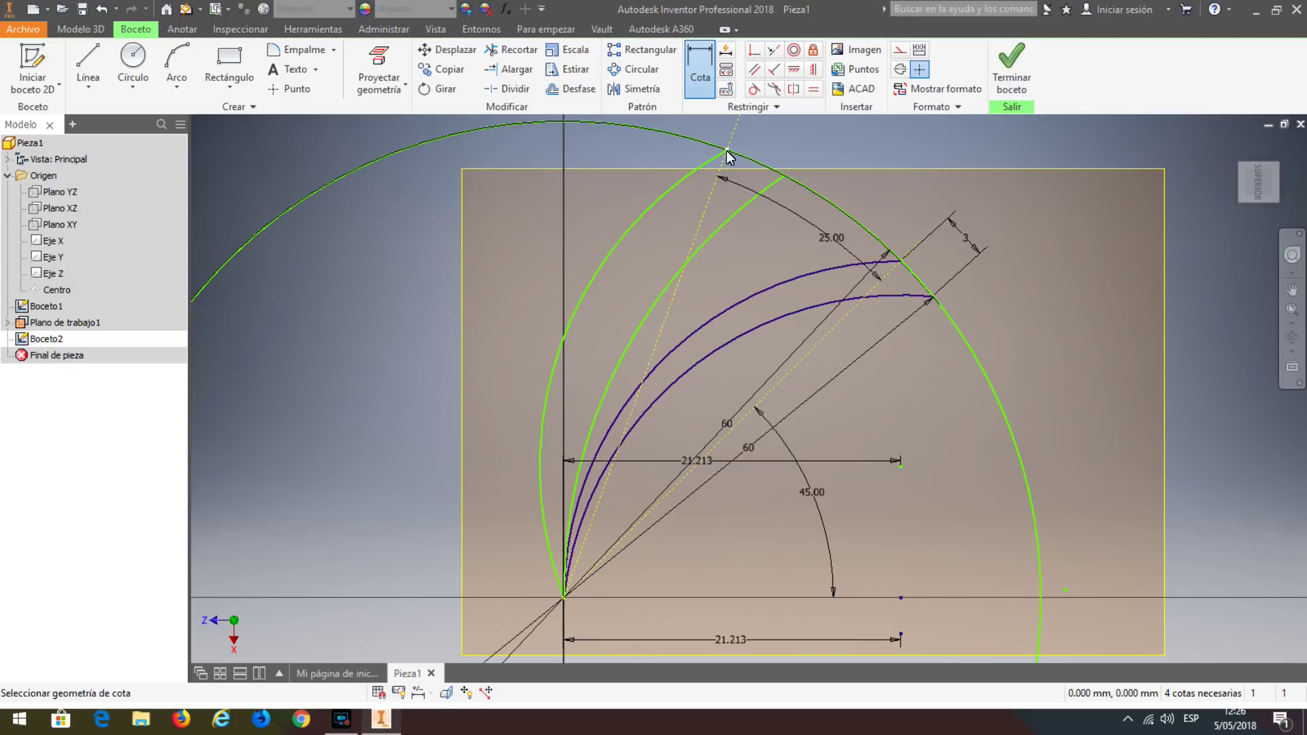
click(778, 175)
click(787, 147)
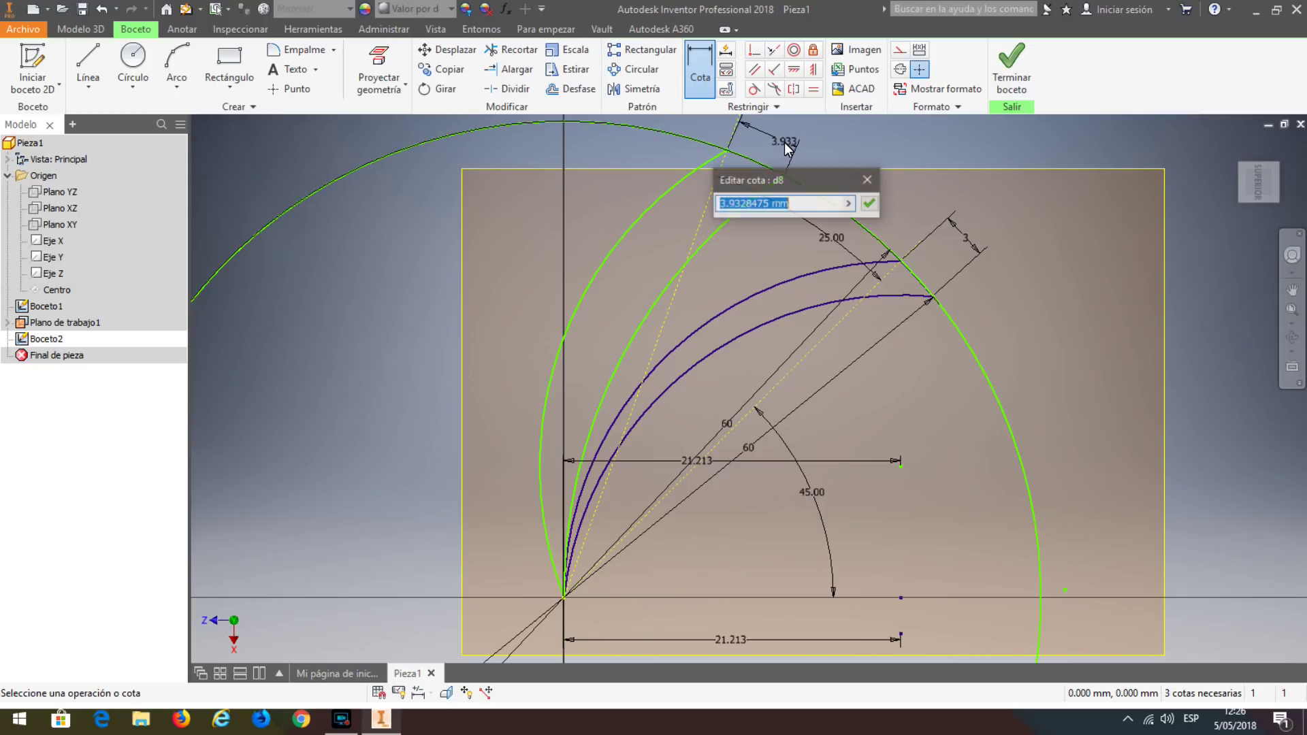
text(3)
key(Return)
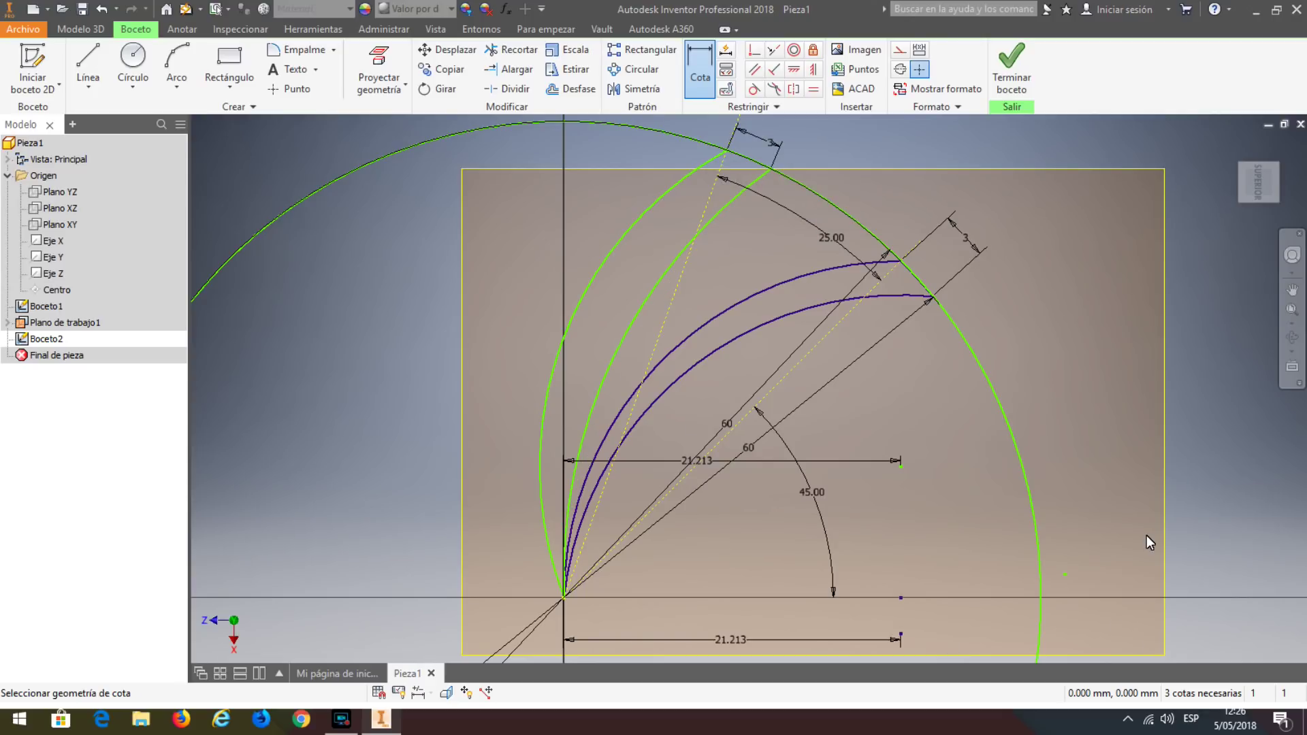
Join the inner arc's end to the outer arc and dimension it 21.213 horizontally.
key(Escape)
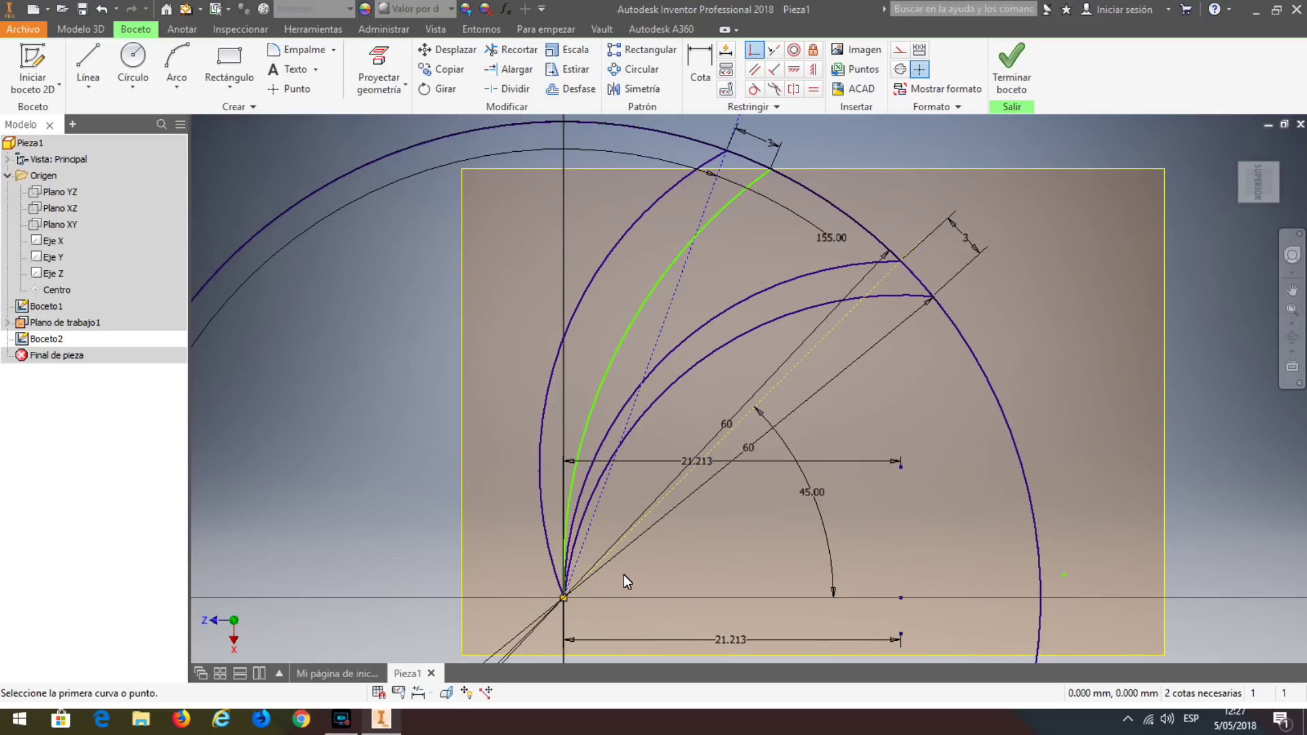
click(644, 297)
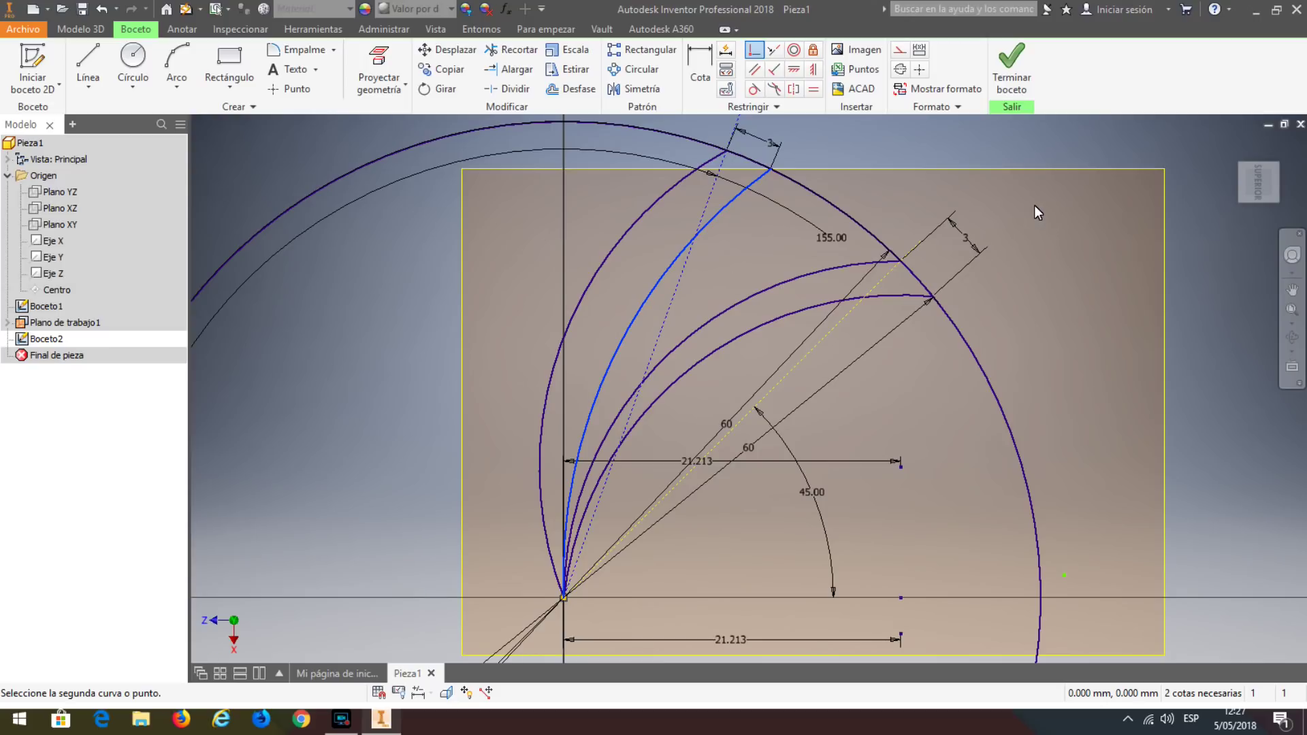
key(Escape)
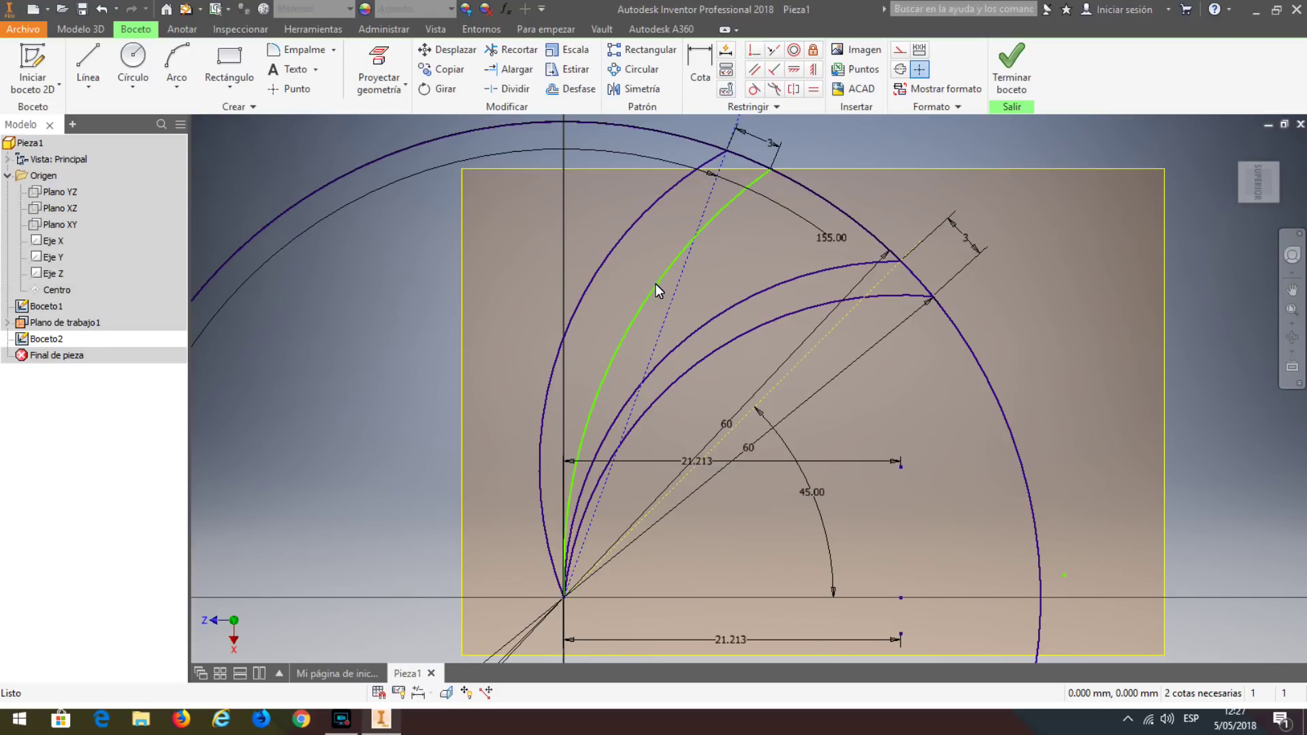
drag(655, 282, 648, 272)
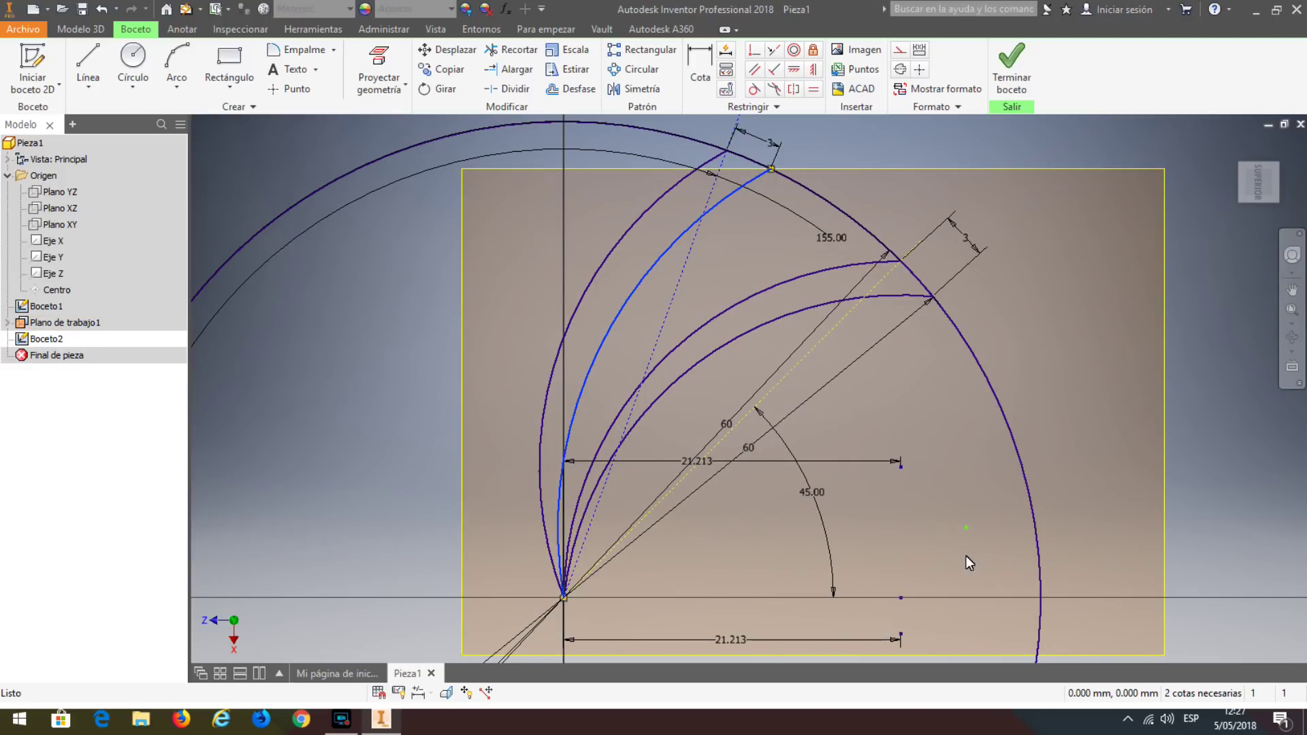
click(699, 68)
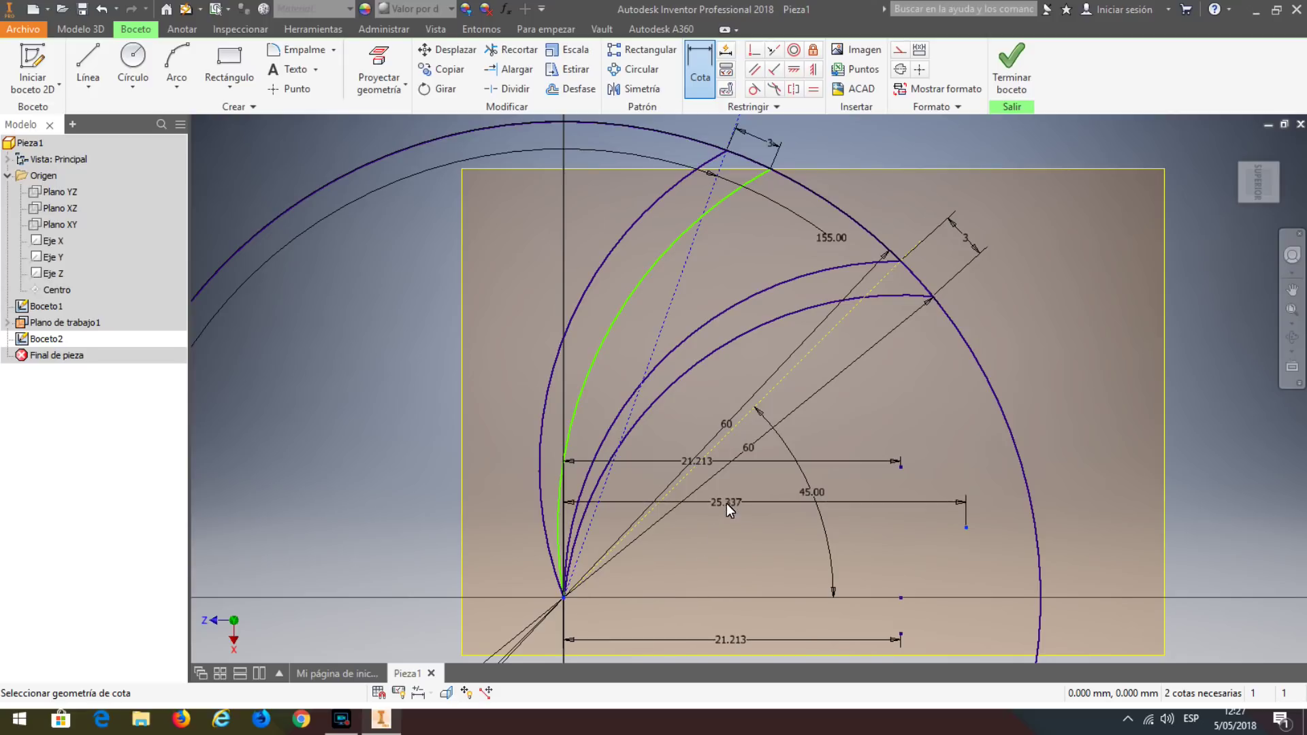
click(734, 520)
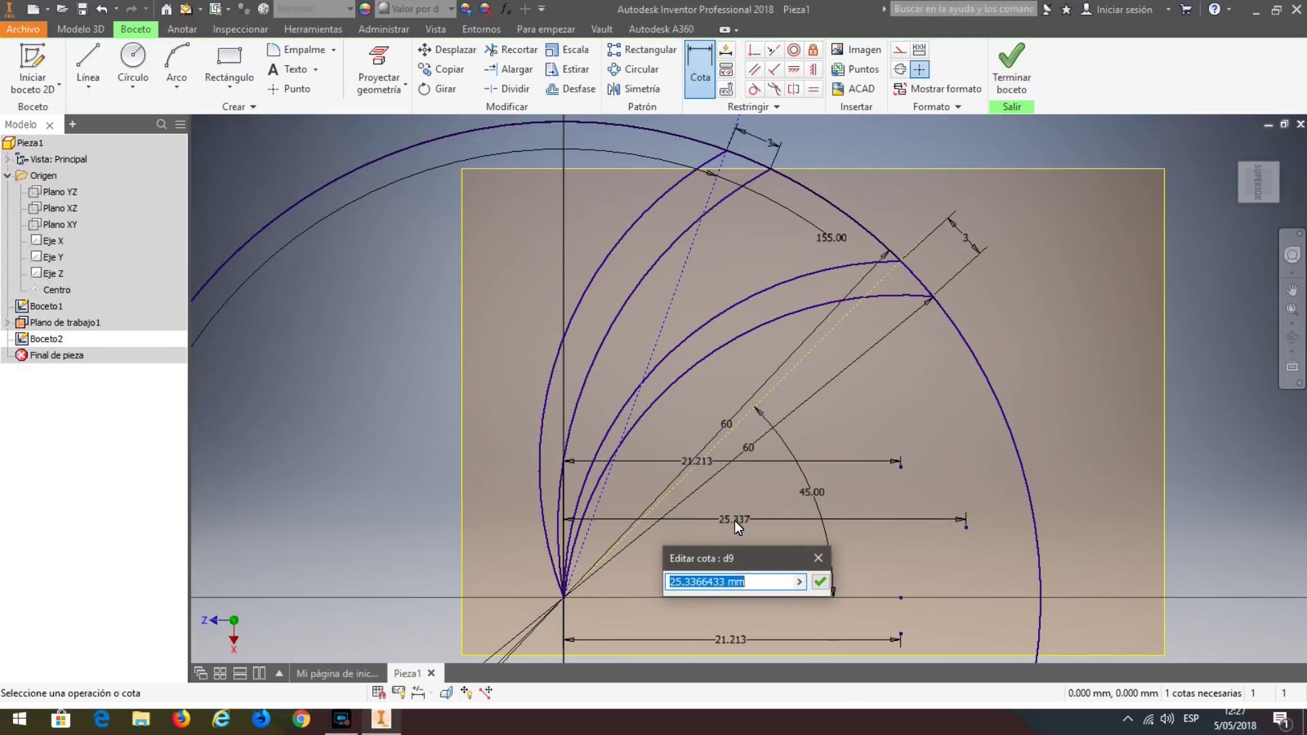
text(21.213)
key(Return)
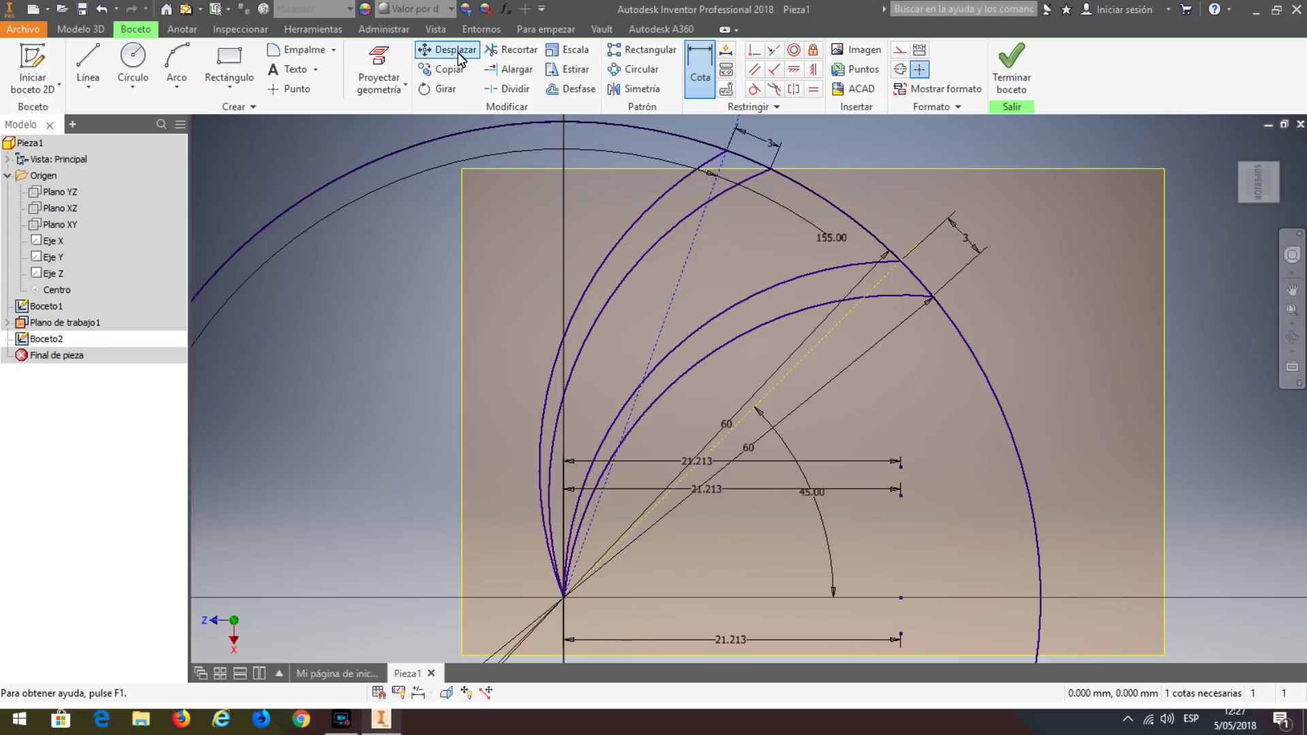
Trim the excess outer circle segments away and finish the sketch.
click(510, 50)
click(356, 169)
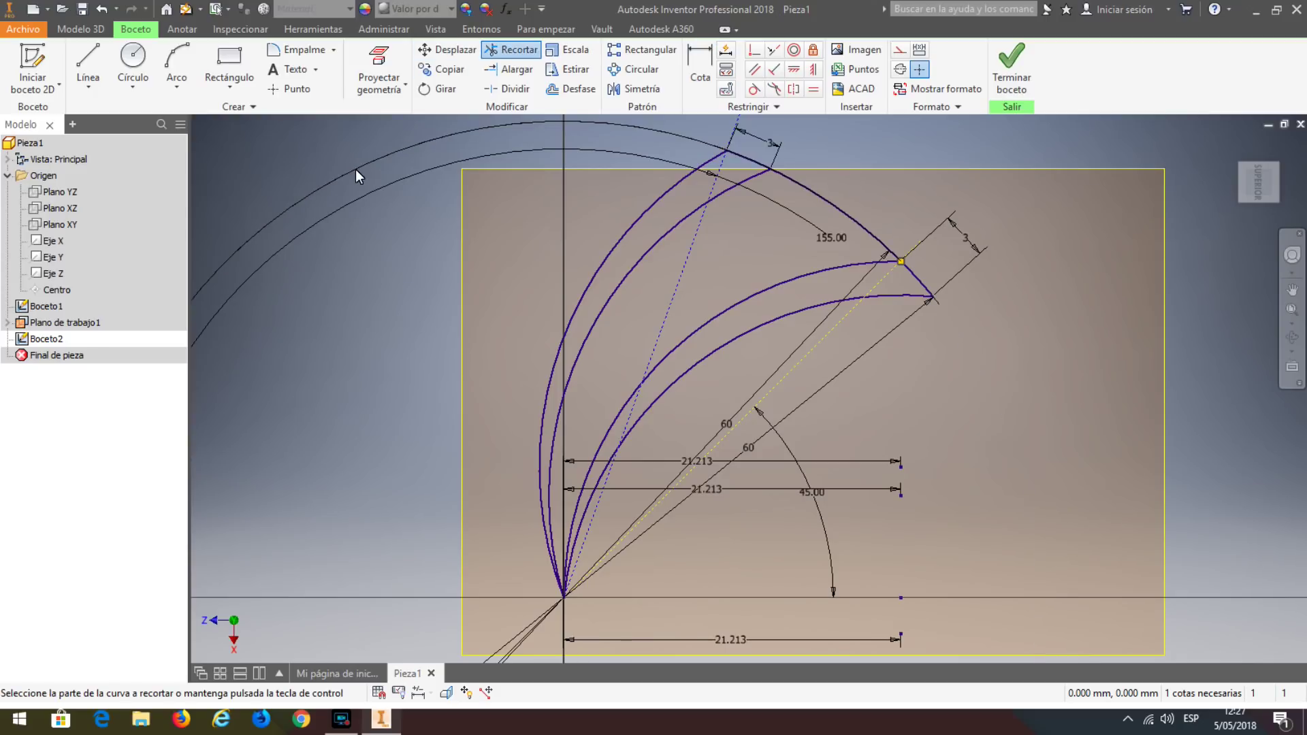
click(830, 207)
click(1026, 85)
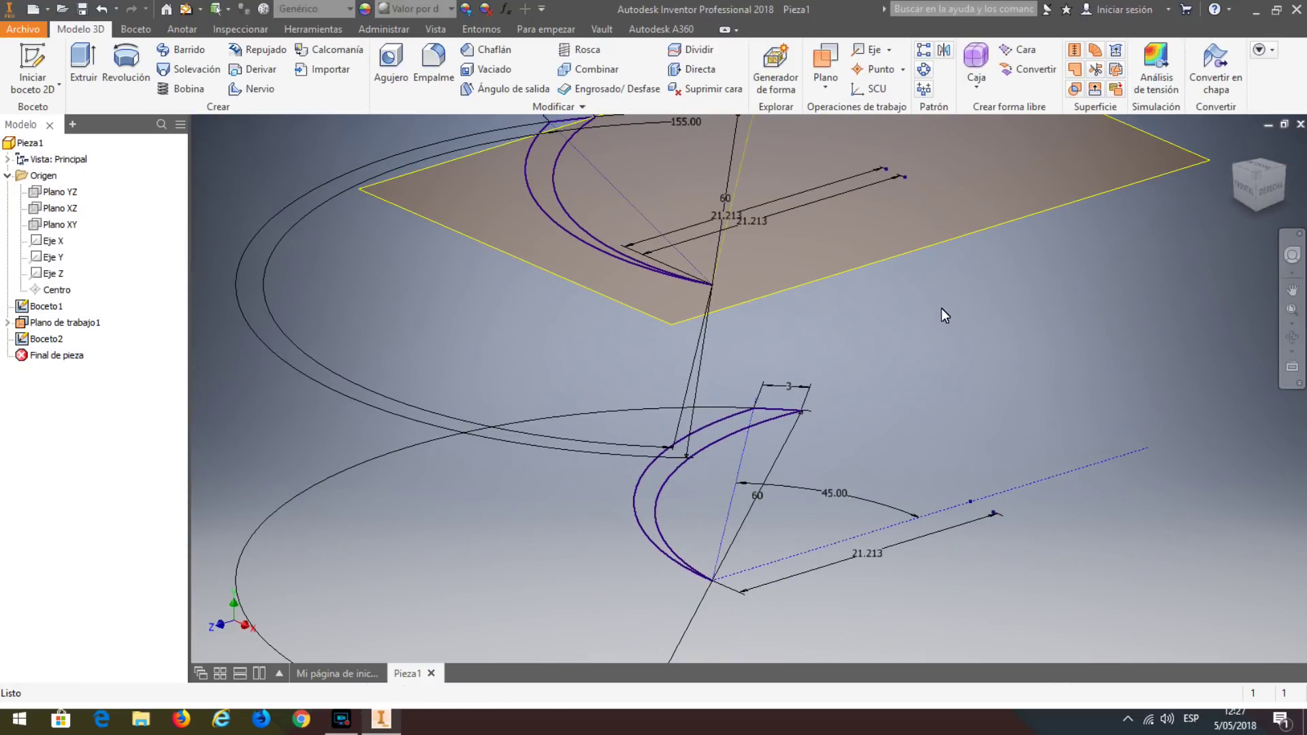
Hide Plano de trabajo1 by unchecking Visibilidad, then launch Solevación.
middle_drag(941, 309, 905, 364)
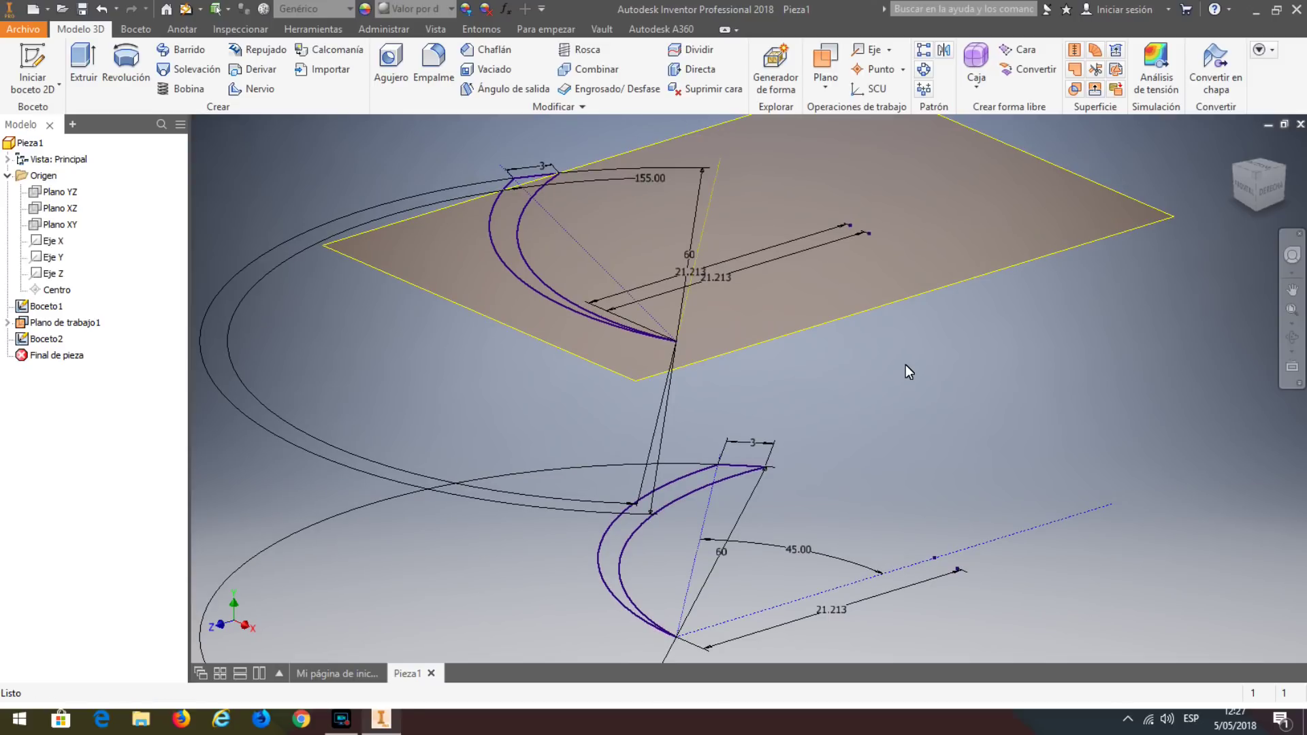
right_click(80, 327)
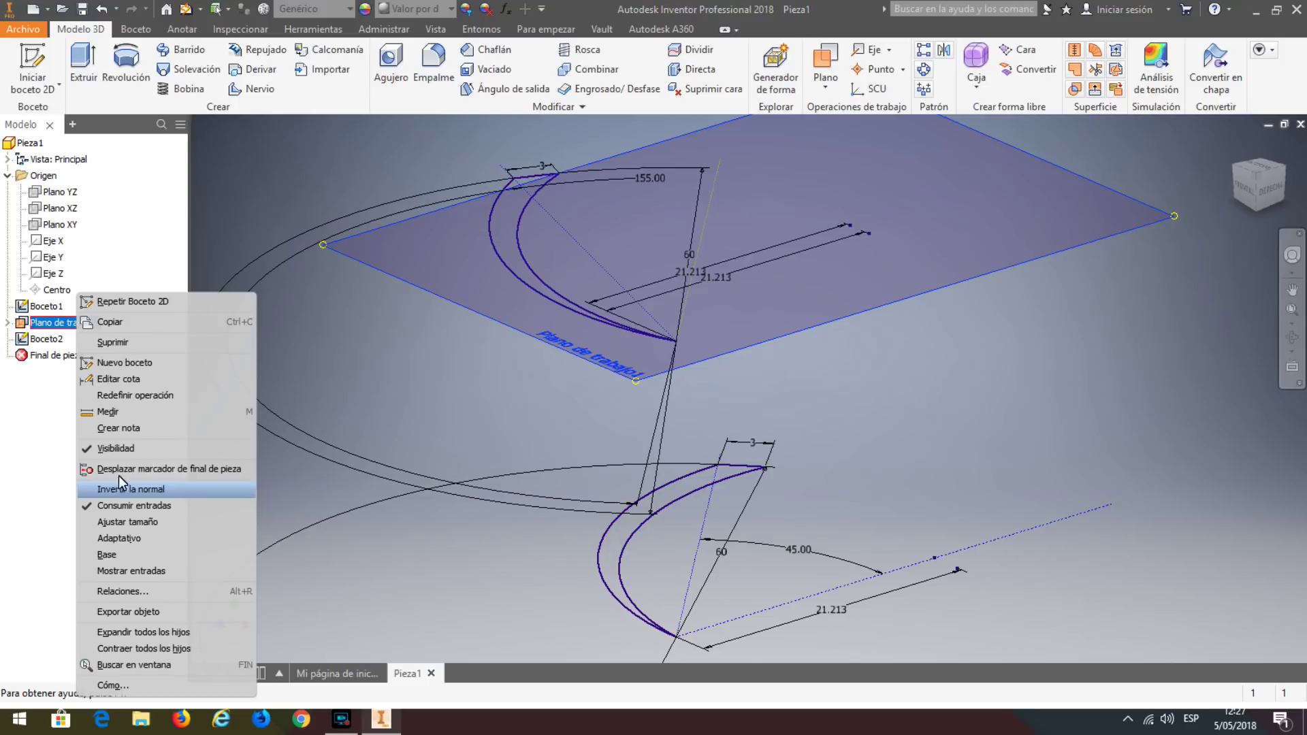
click(123, 449)
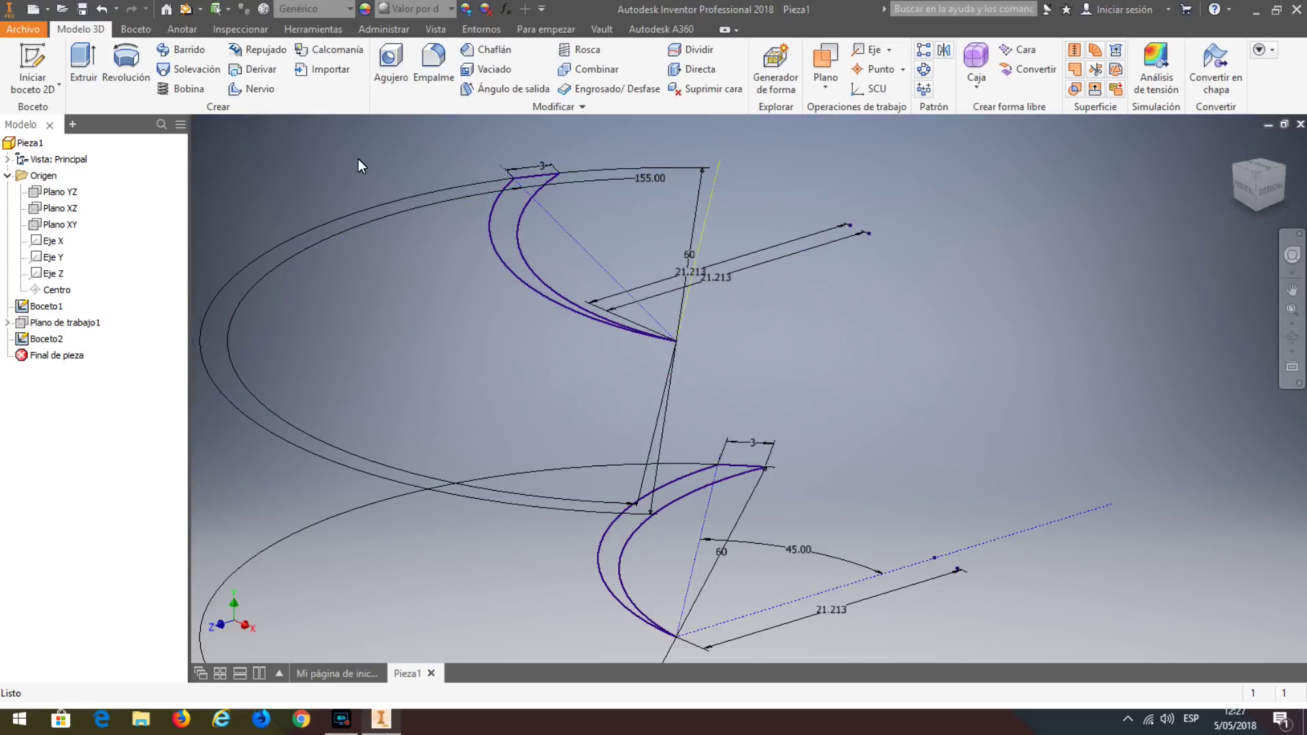
click(187, 70)
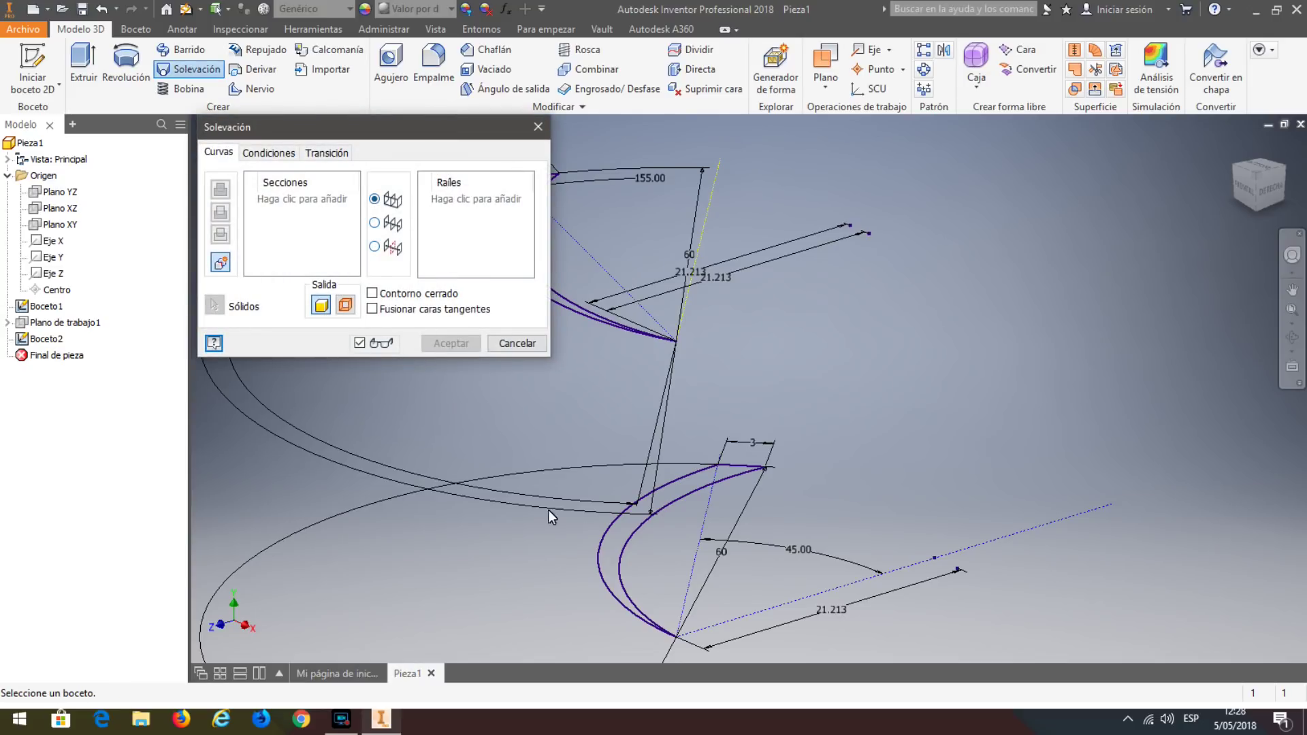
Loft Boceto1 up to Boceto2 into a curved blade and orbit to inspect it.
click(647, 496)
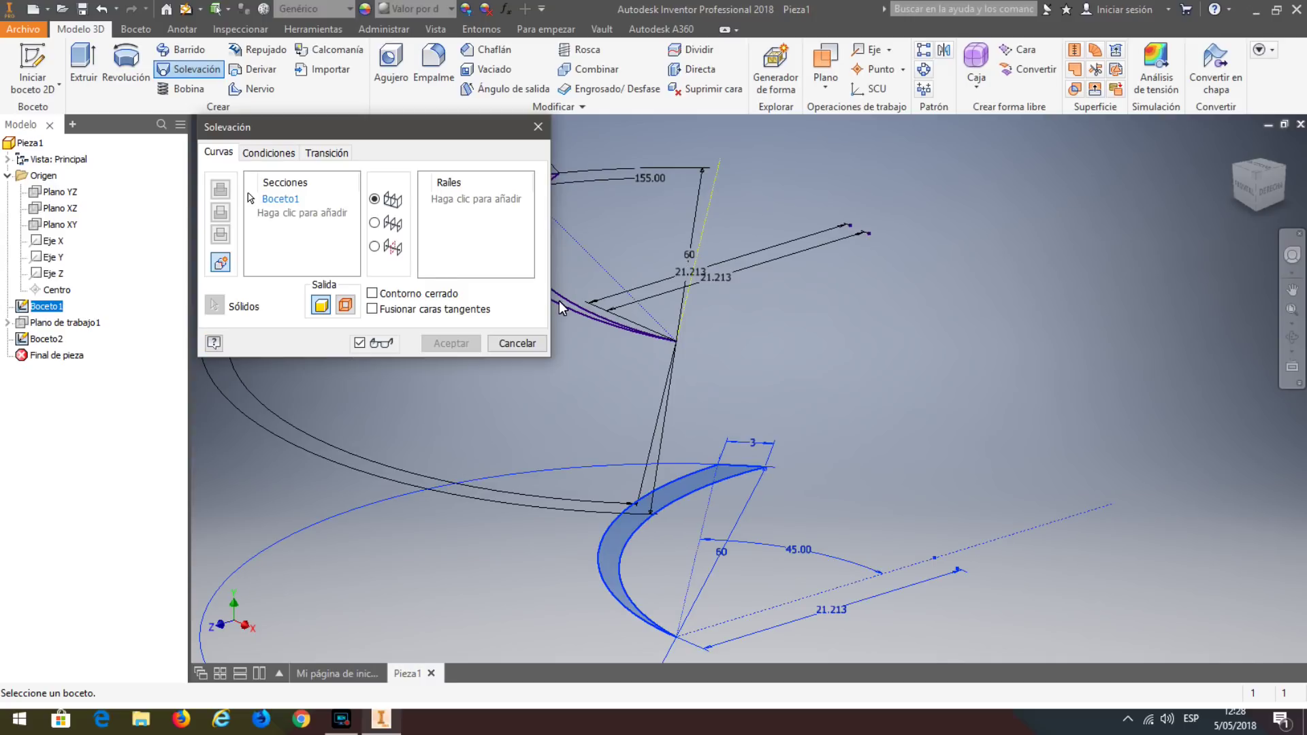
drag(387, 121, 216, 122)
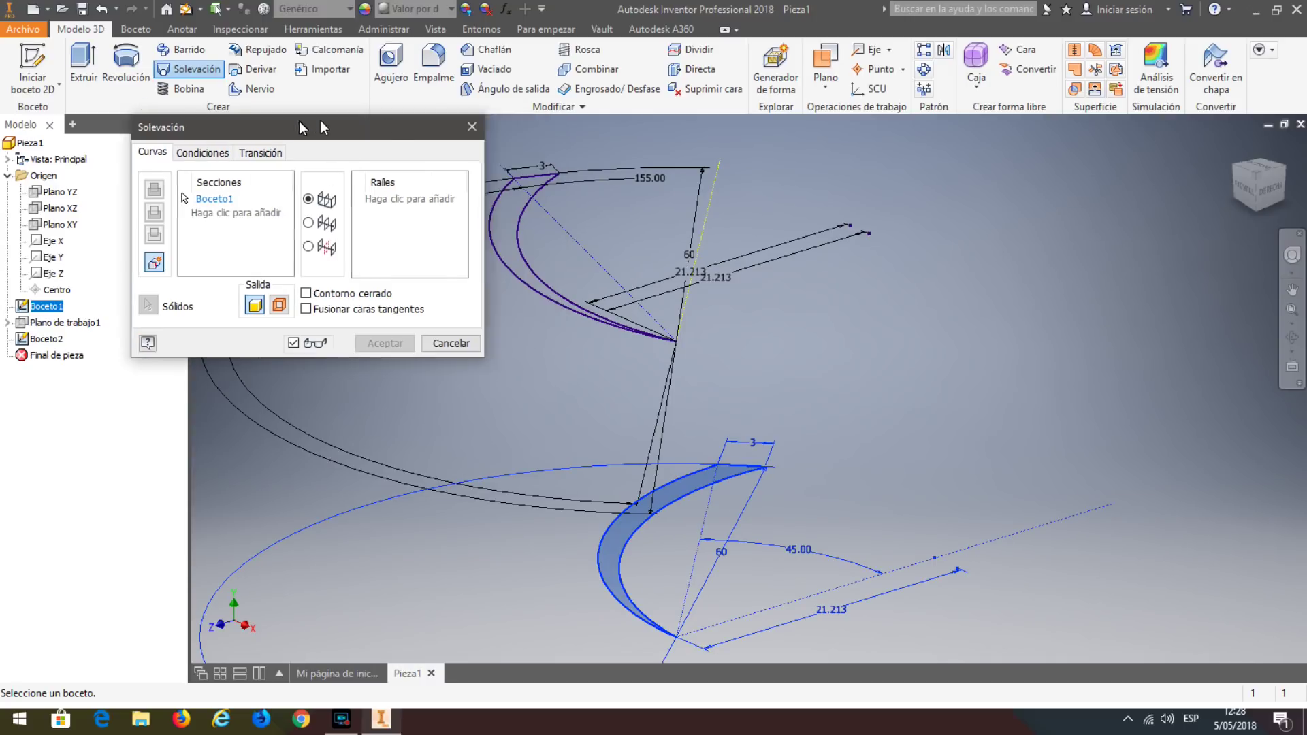
click(489, 243)
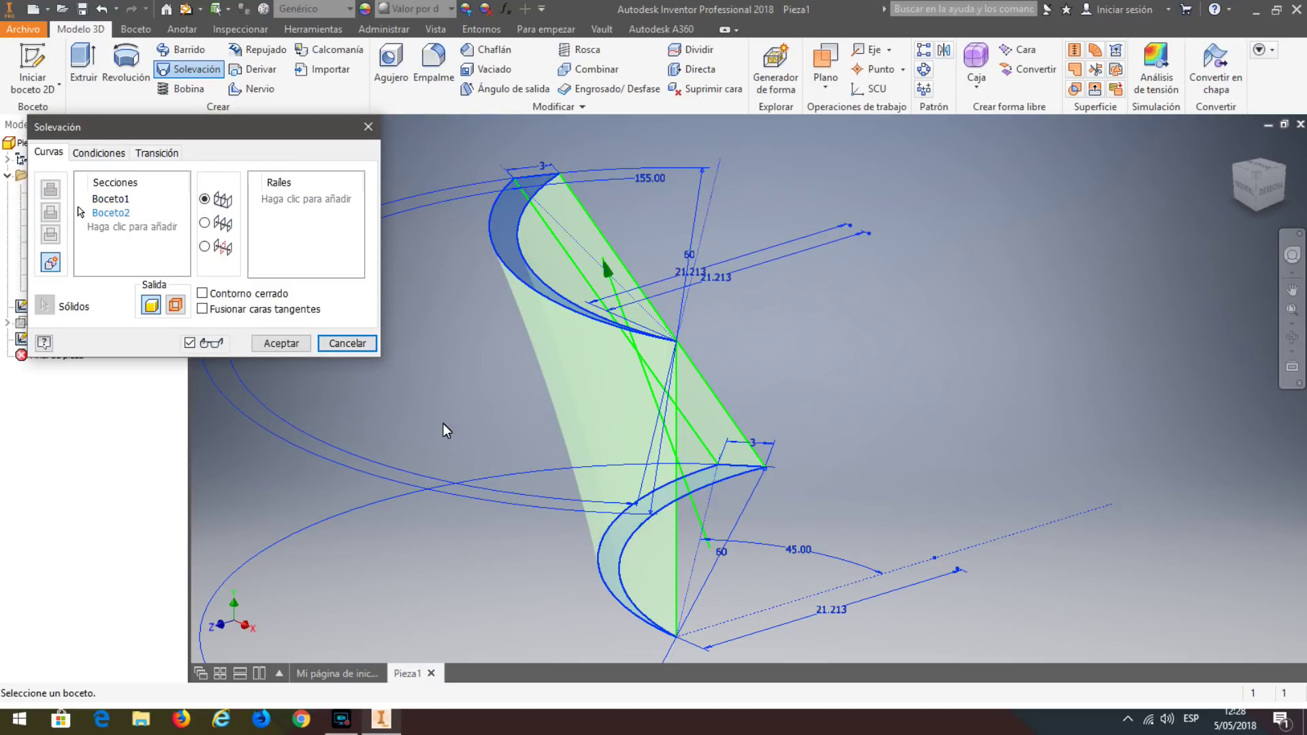
click(276, 343)
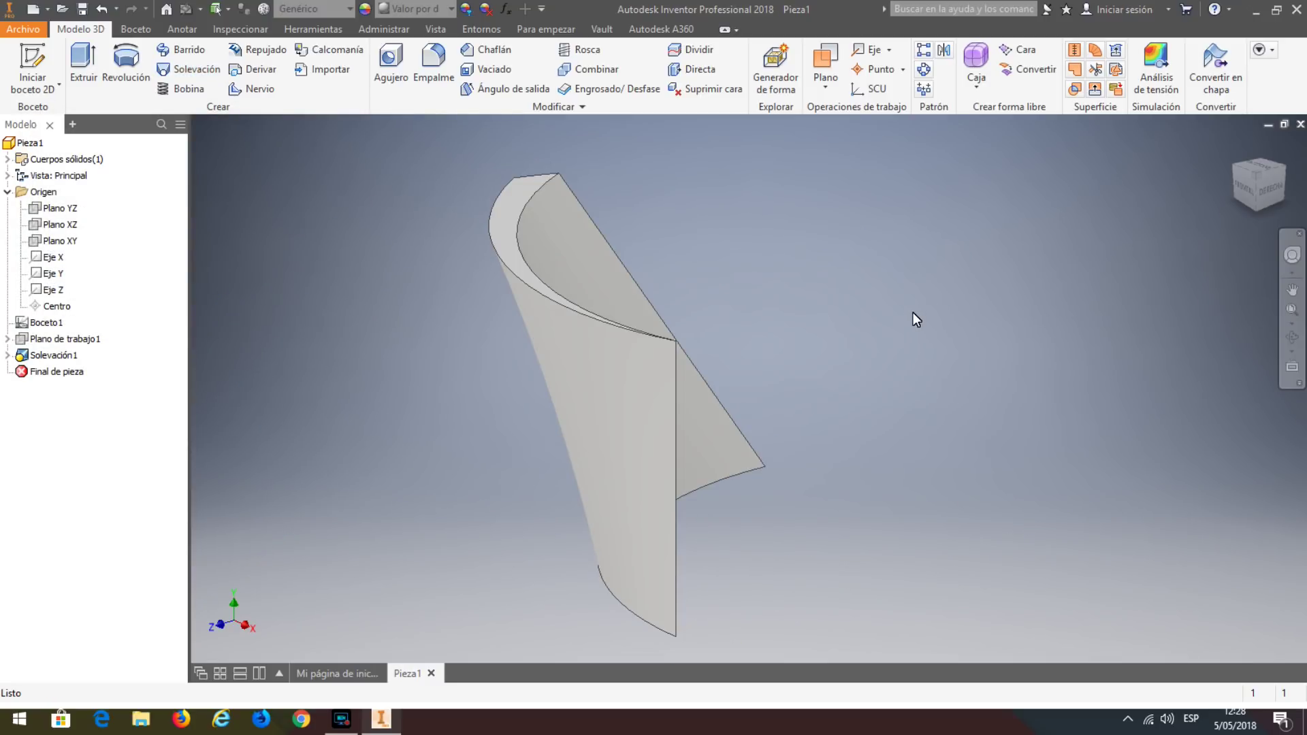
scroll(902, 308, up, 2)
middle_drag(905, 308, 896, 373)
mouse_move(906, 336)
mouse_down()
mouse_move(993, 314)
mouse_move(852, 358)
mouse_move(853, 346)
mouse_move(962, 328)
mouse_up()
key(Escape)
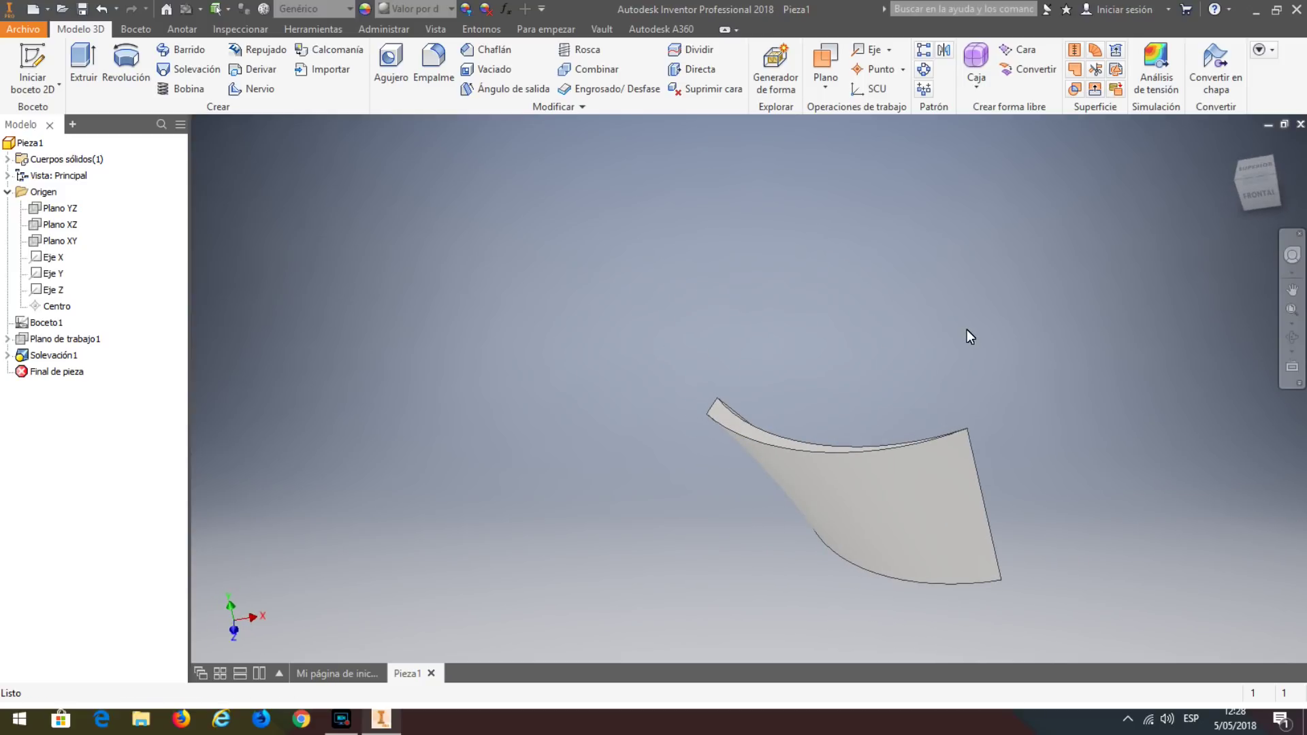
middle_drag(868, 360, 711, 242)
Circular-pattern Solevación1 10 times over 360 gr about the blade's straight edge.
click(924, 69)
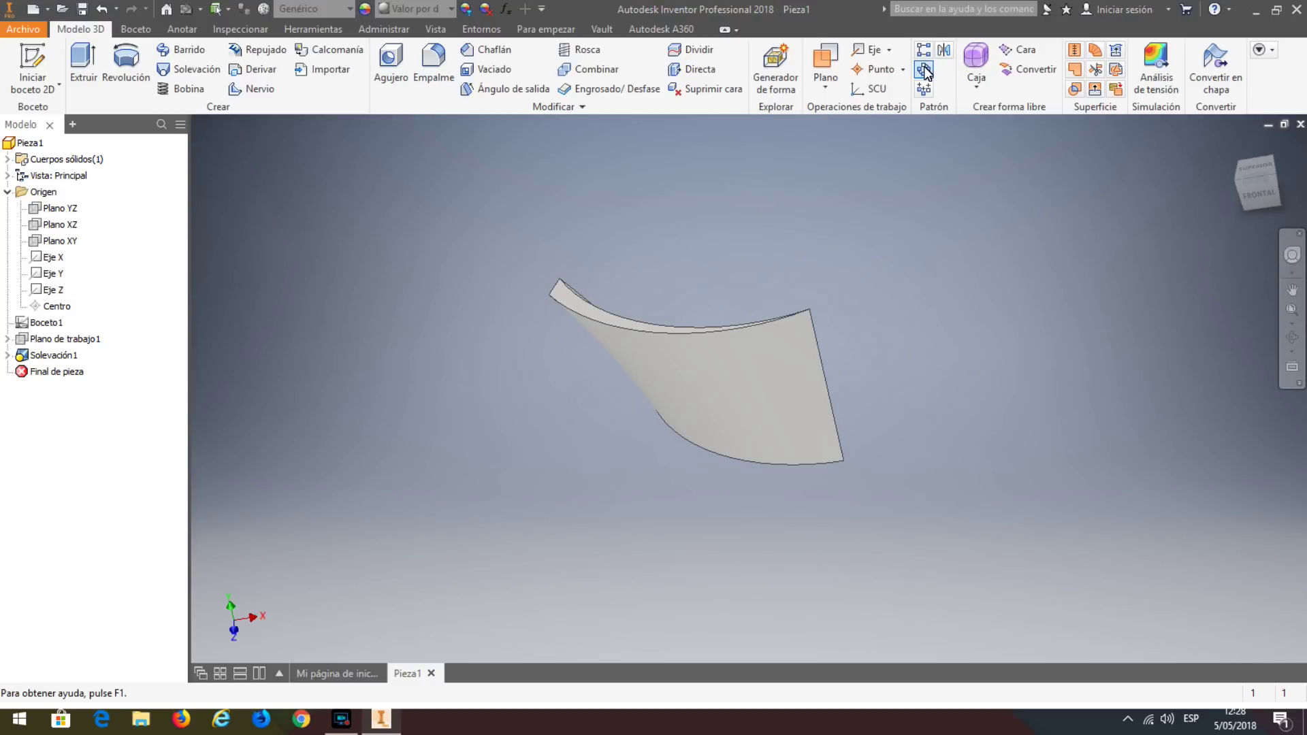
click(743, 347)
click(990, 193)
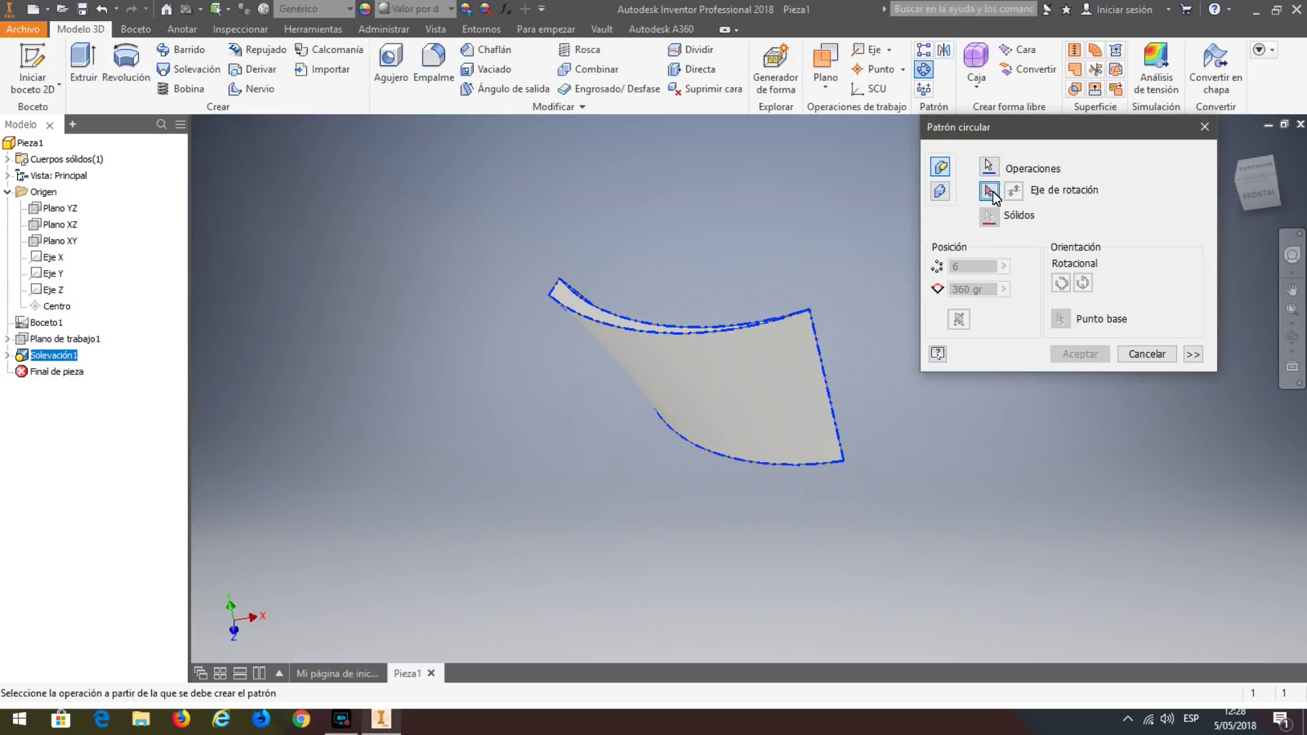
click(824, 378)
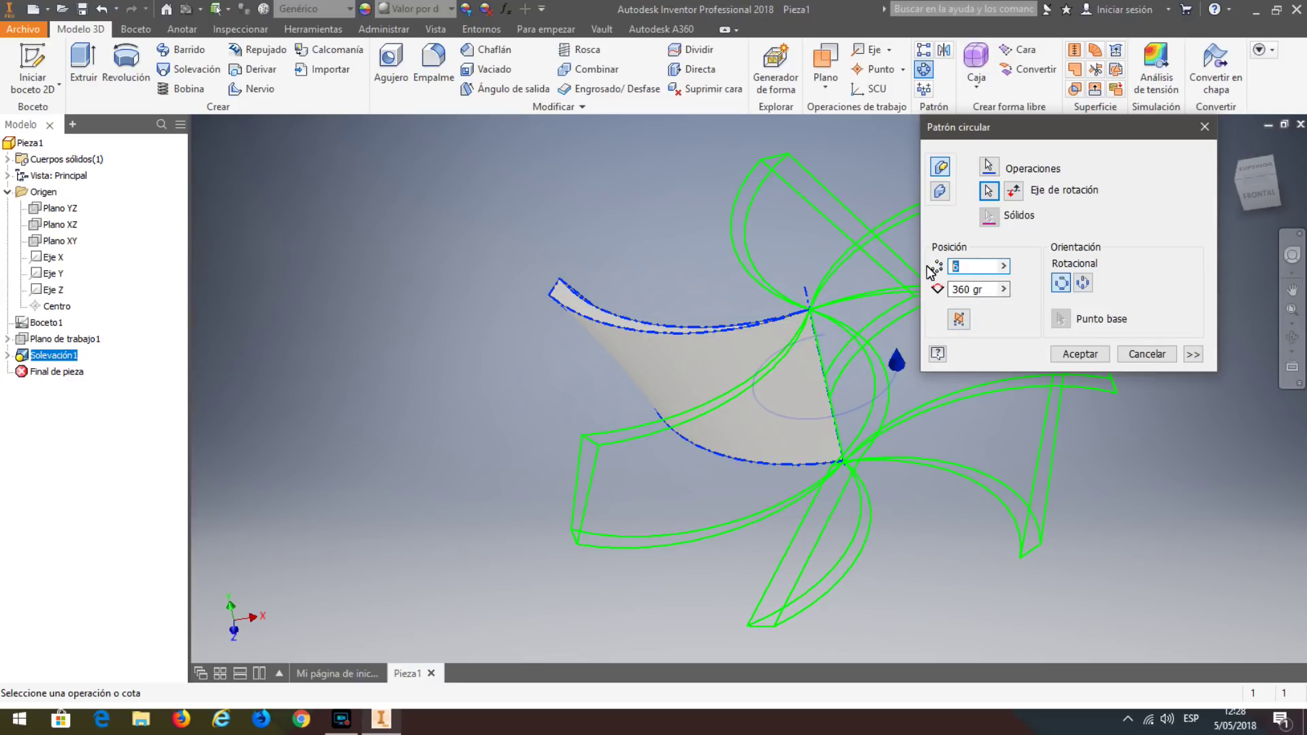
text(10)
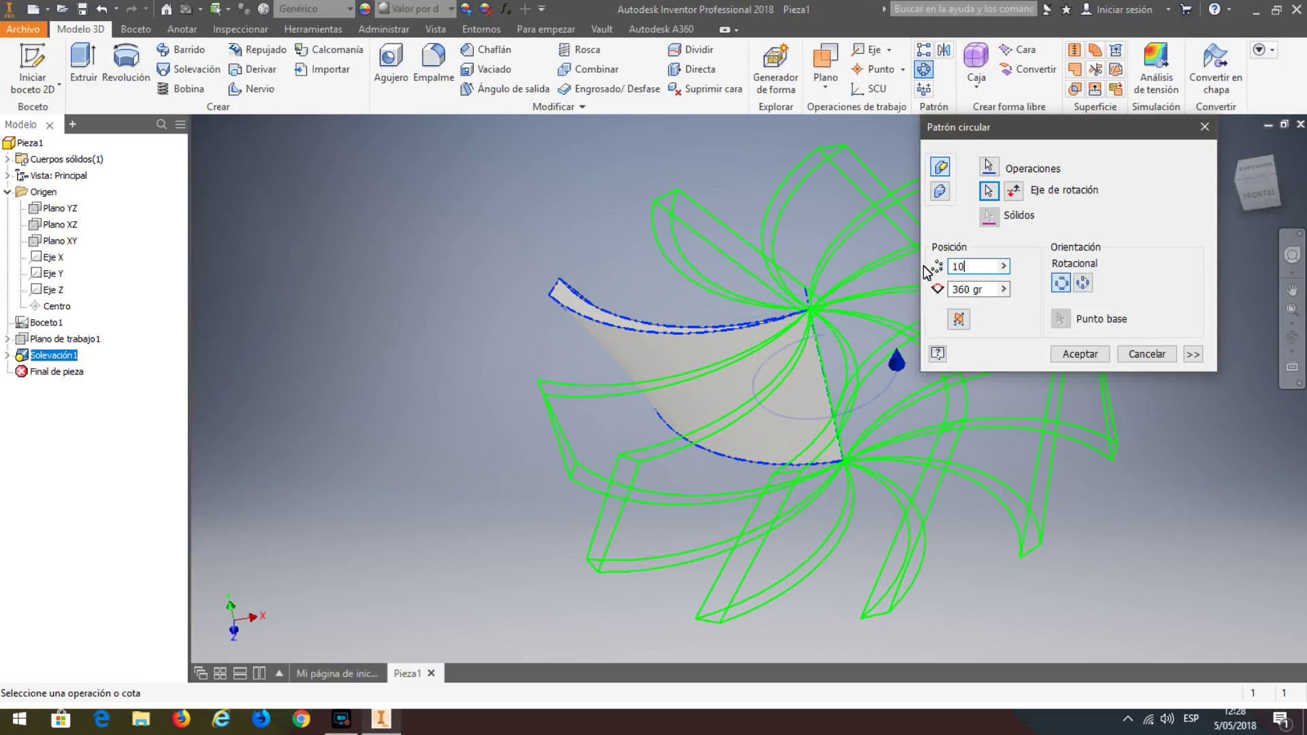
click(1076, 354)
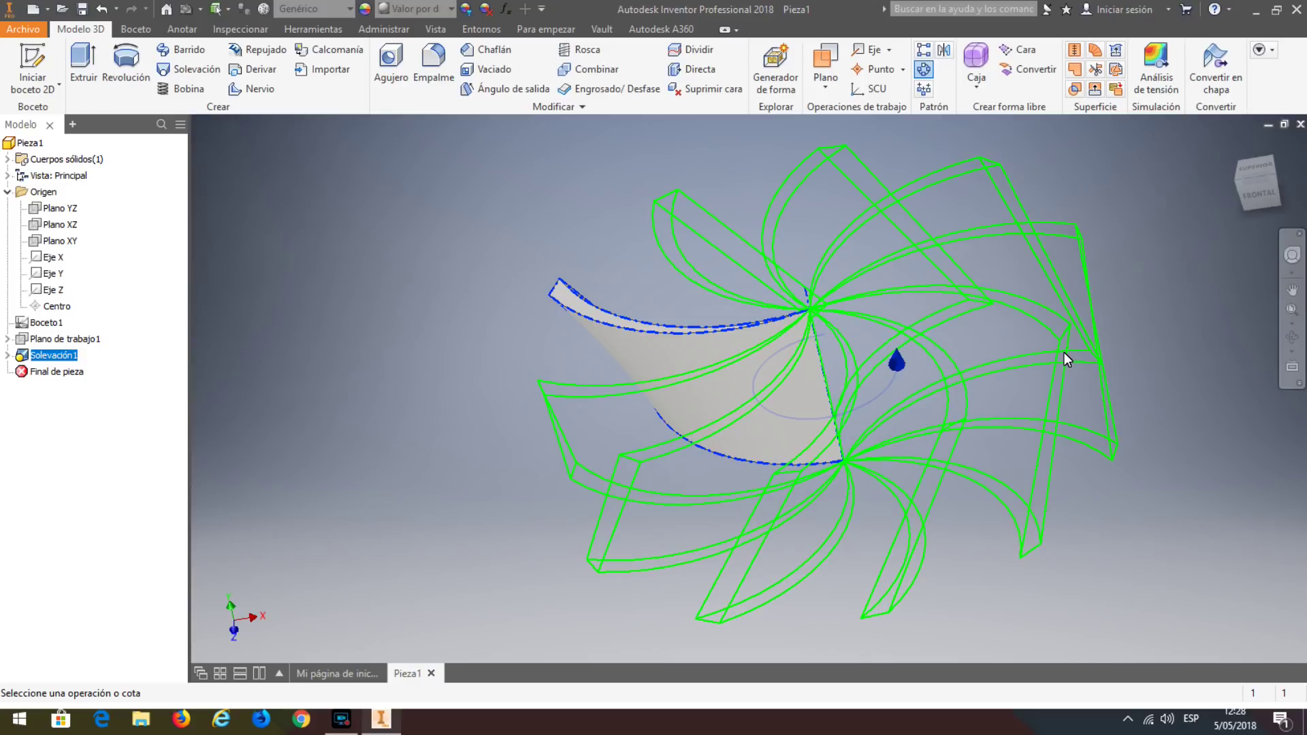
mouse_move(1156, 528)
middle_down()
mouse_move(965, 554)
mouse_move(1067, 507)
middle_up()
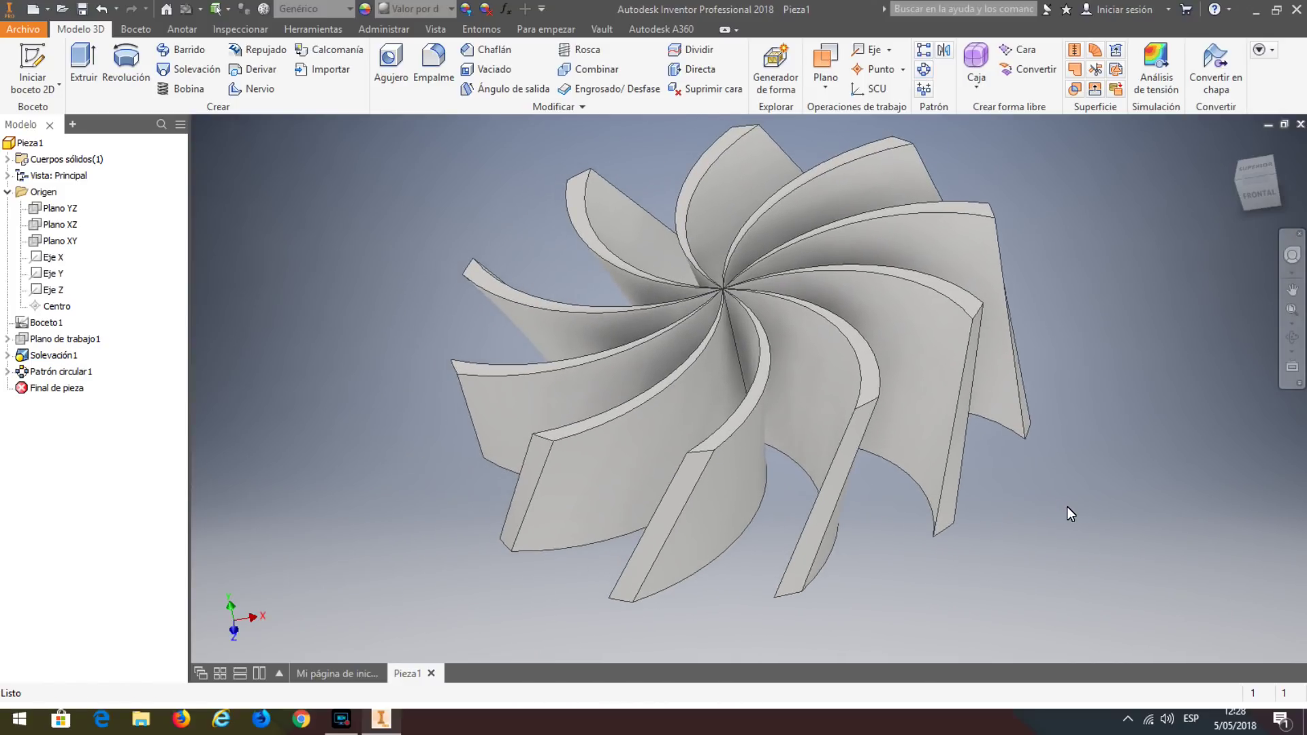
mouse_move(1099, 450)
shift+middle_down()
mouse_move(1081, 509)
mouse_move(1106, 414)
mouse_move(1084, 453)
mouse_move(1094, 444)
shift+middle_up()
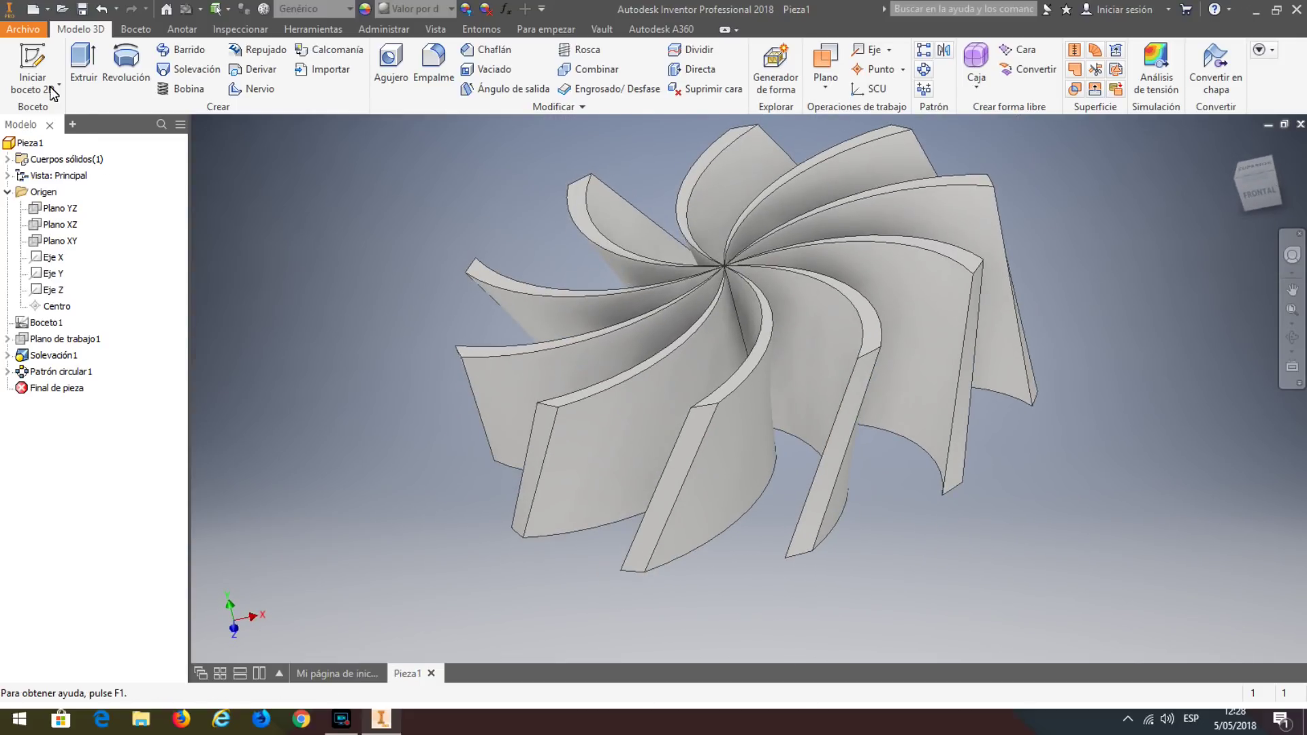
Start a 2D sketch on Plano XY with Plano de corte slicing the blades.
click(38, 57)
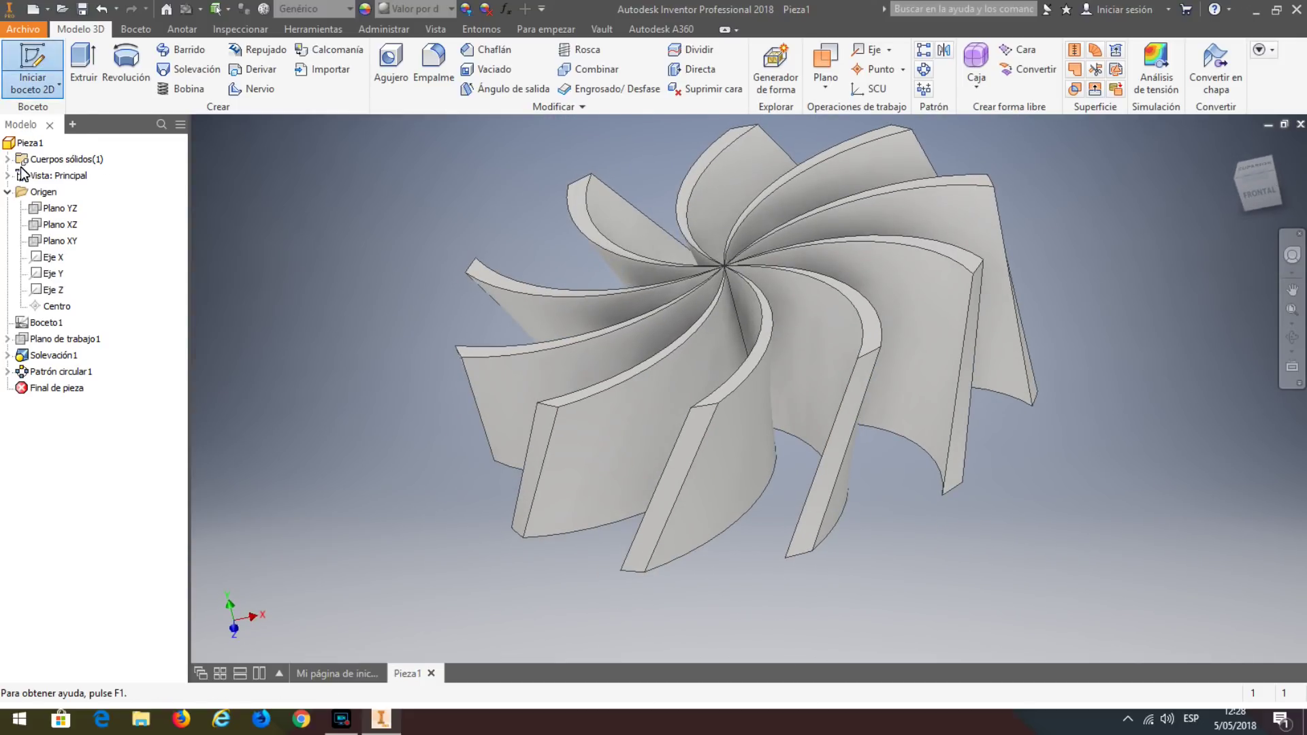
click(66, 246)
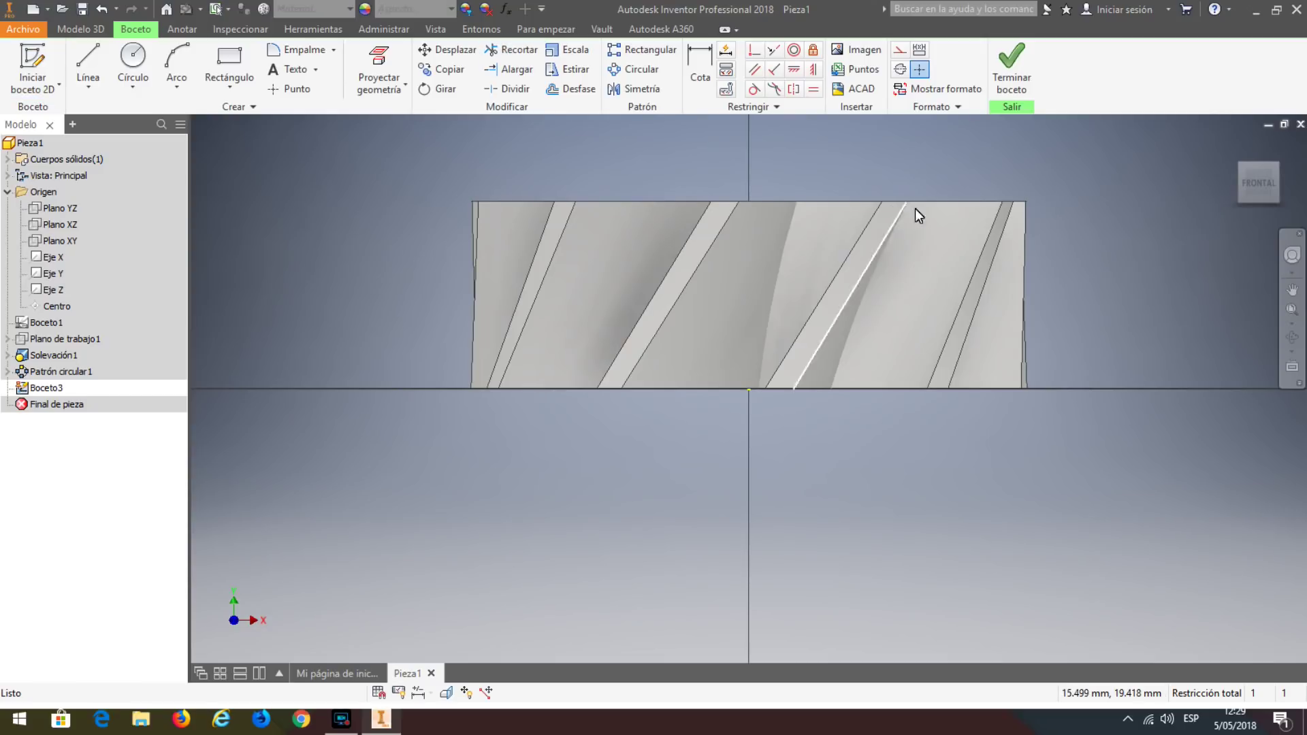
click(436, 29)
click(592, 50)
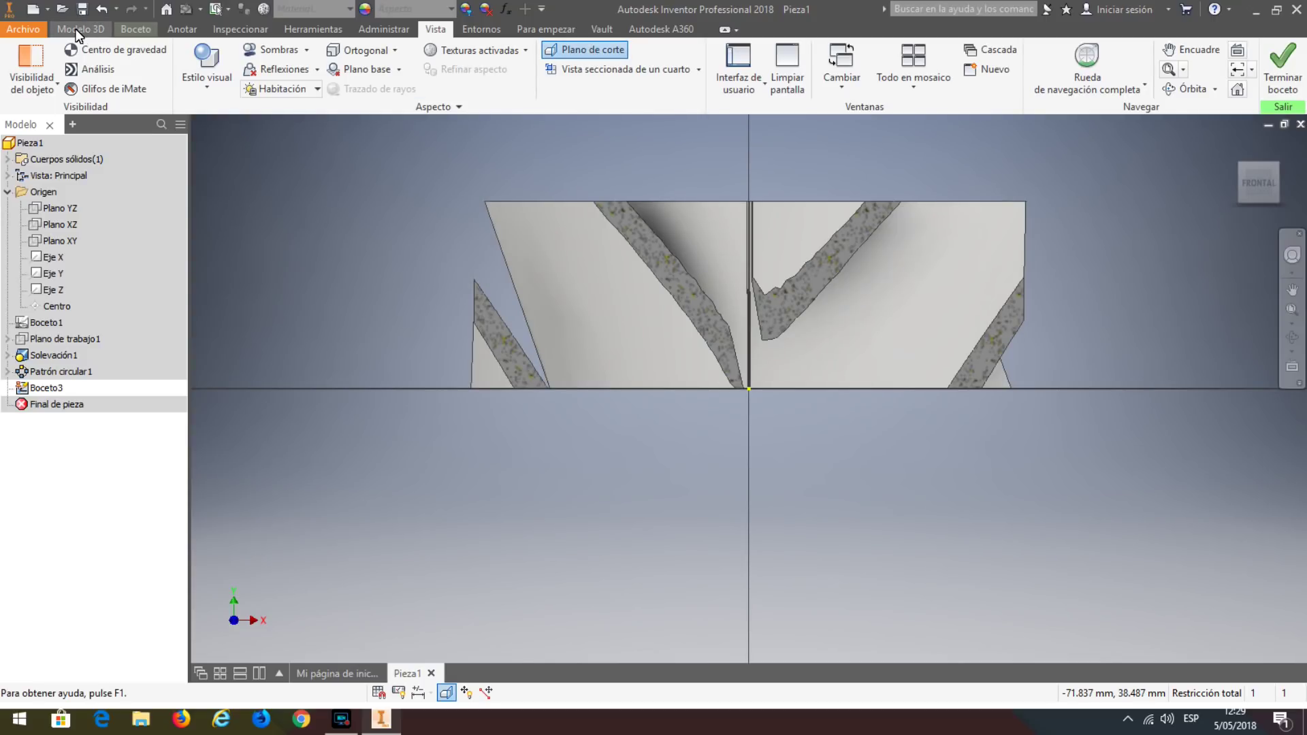
click(124, 31)
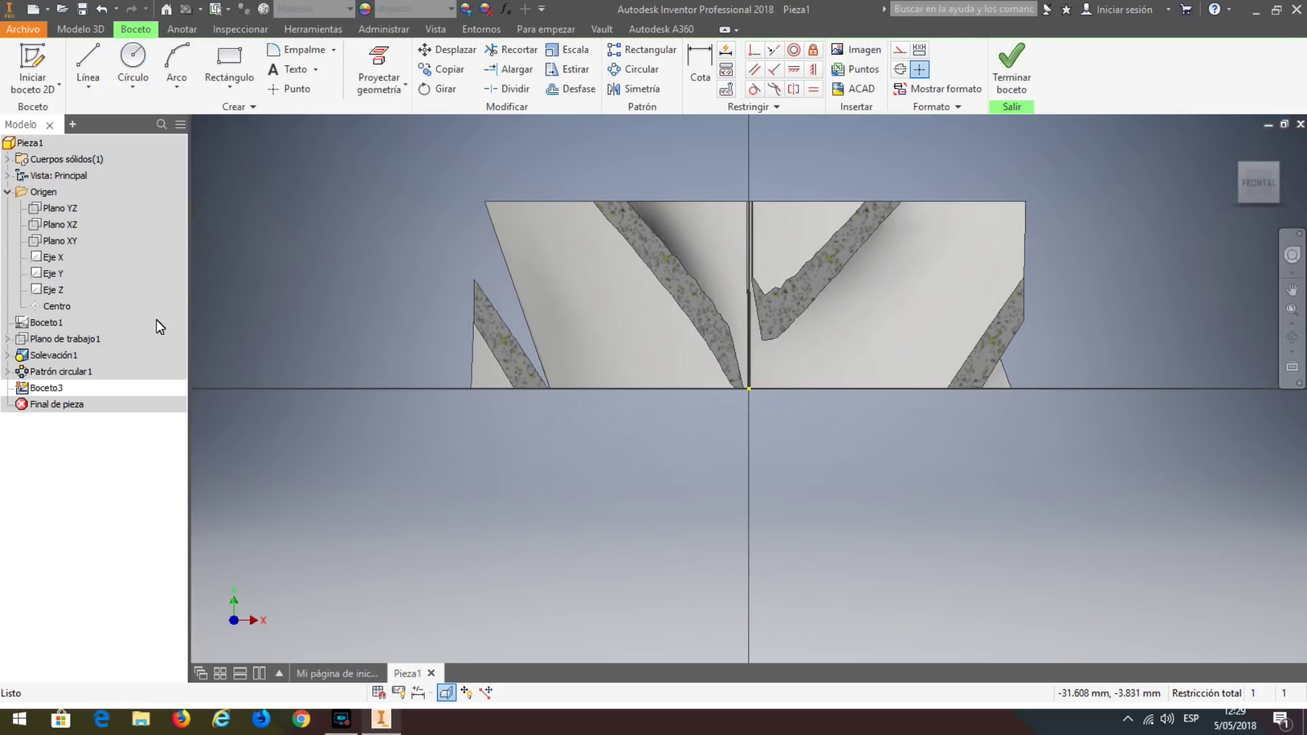
Draw four connected lines: short top line, axis line down, bottom line, short right side.
click(89, 60)
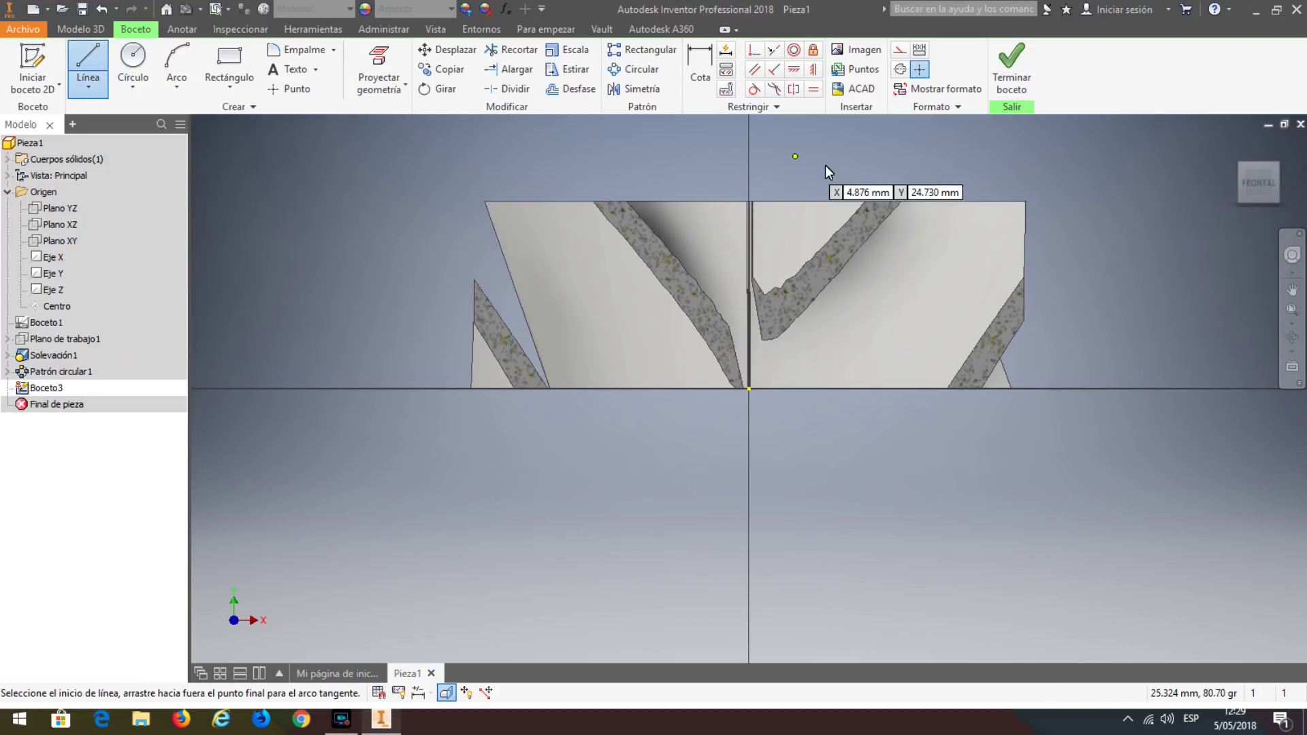
click(834, 181)
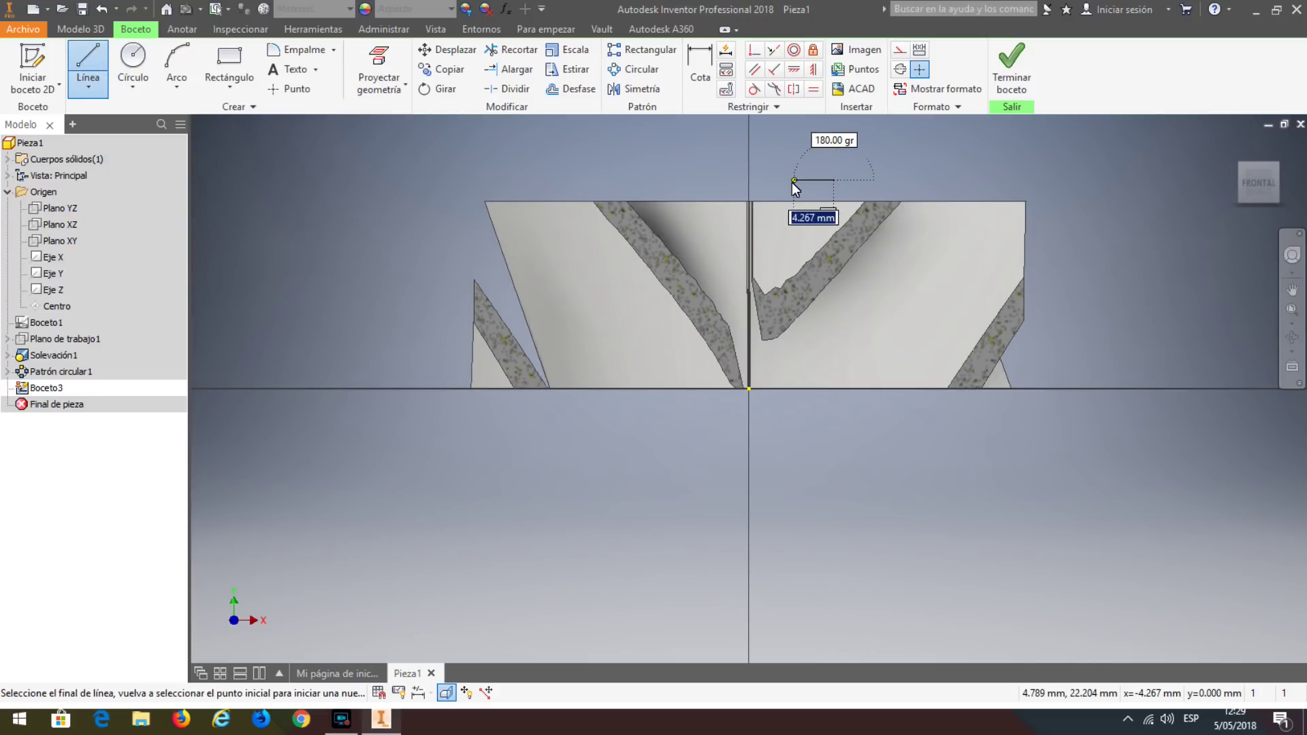
click(756, 181)
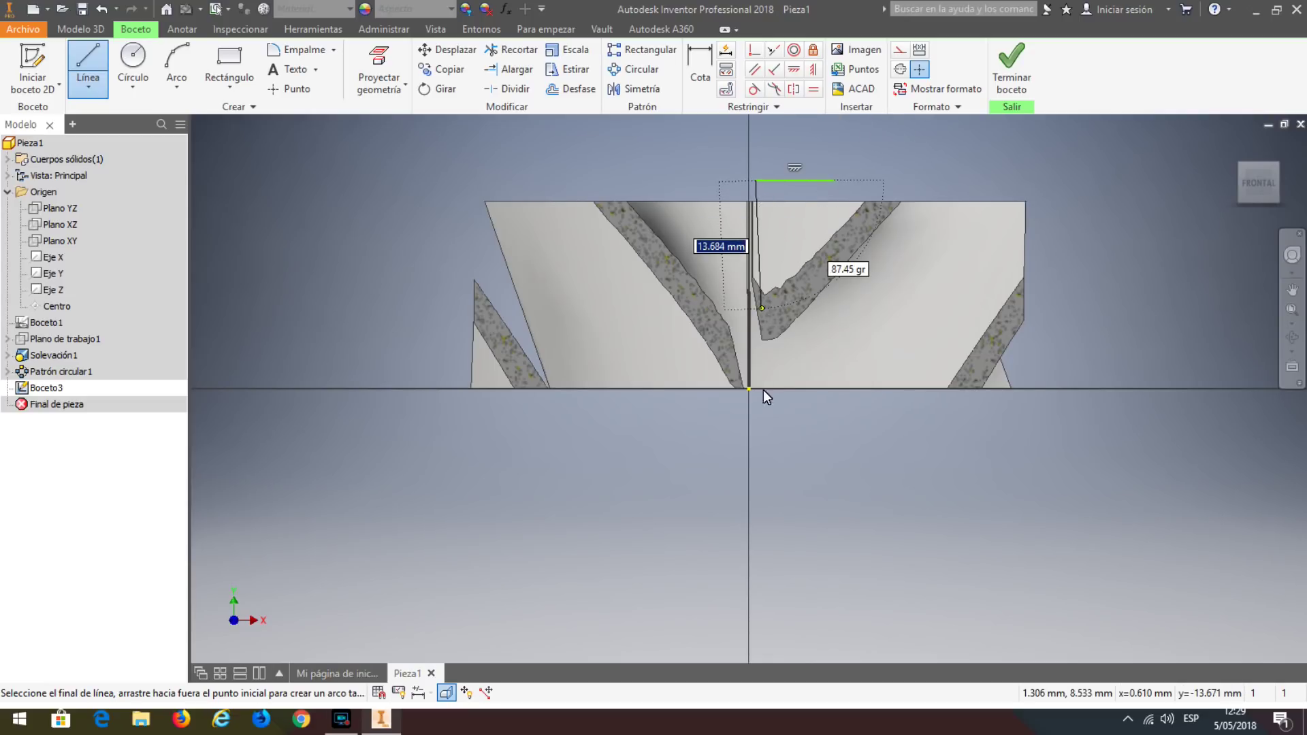
click(756, 437)
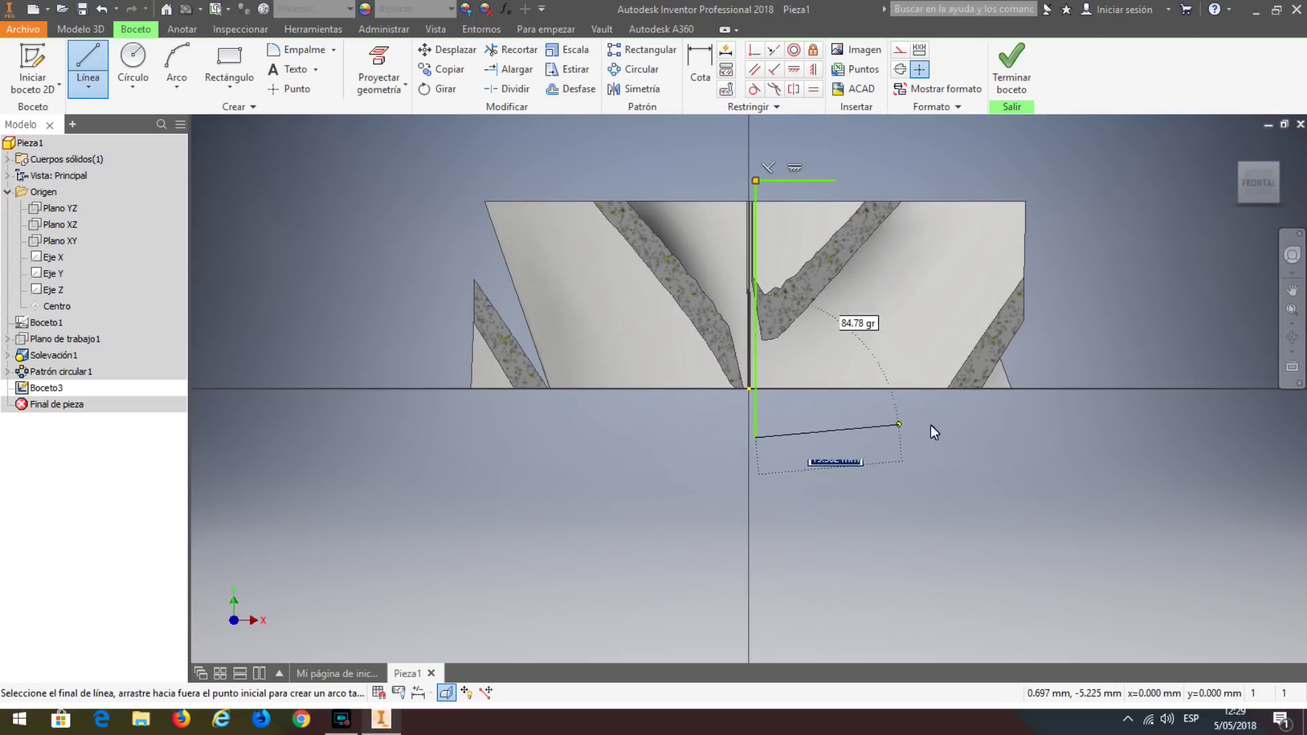
click(1054, 438)
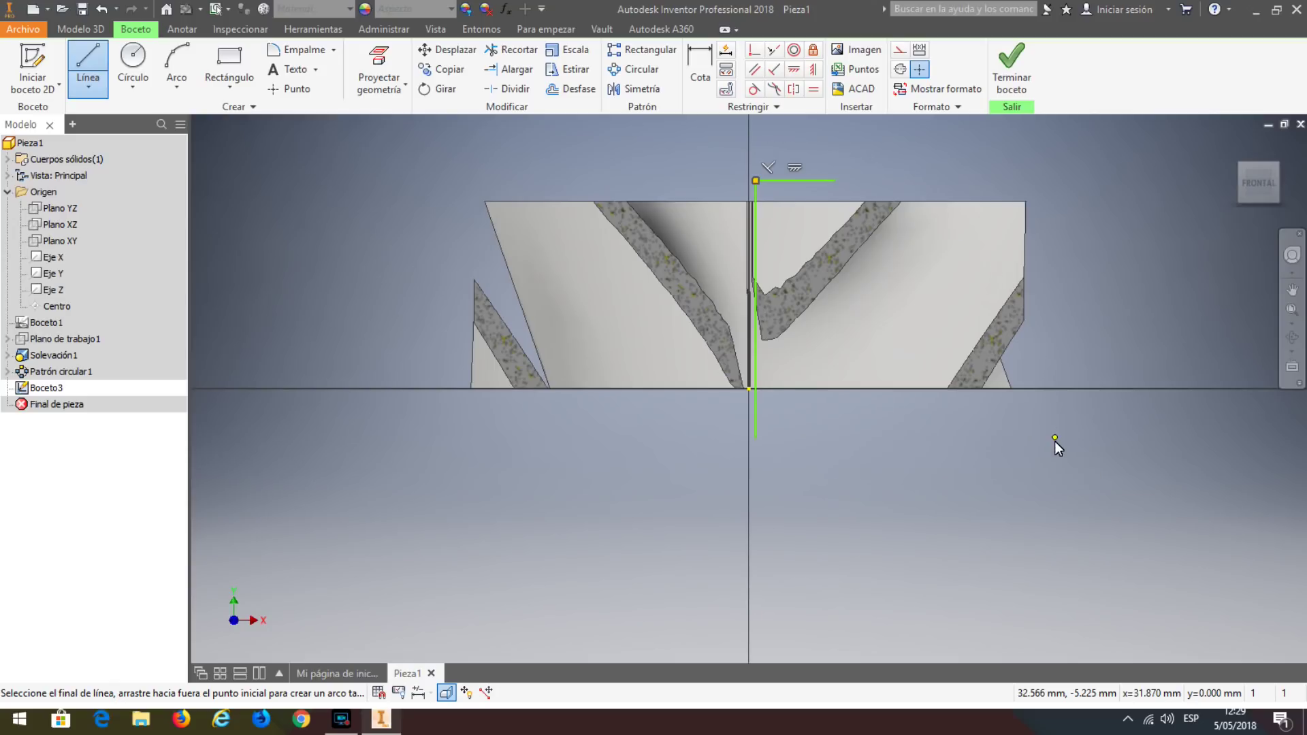
click(1056, 404)
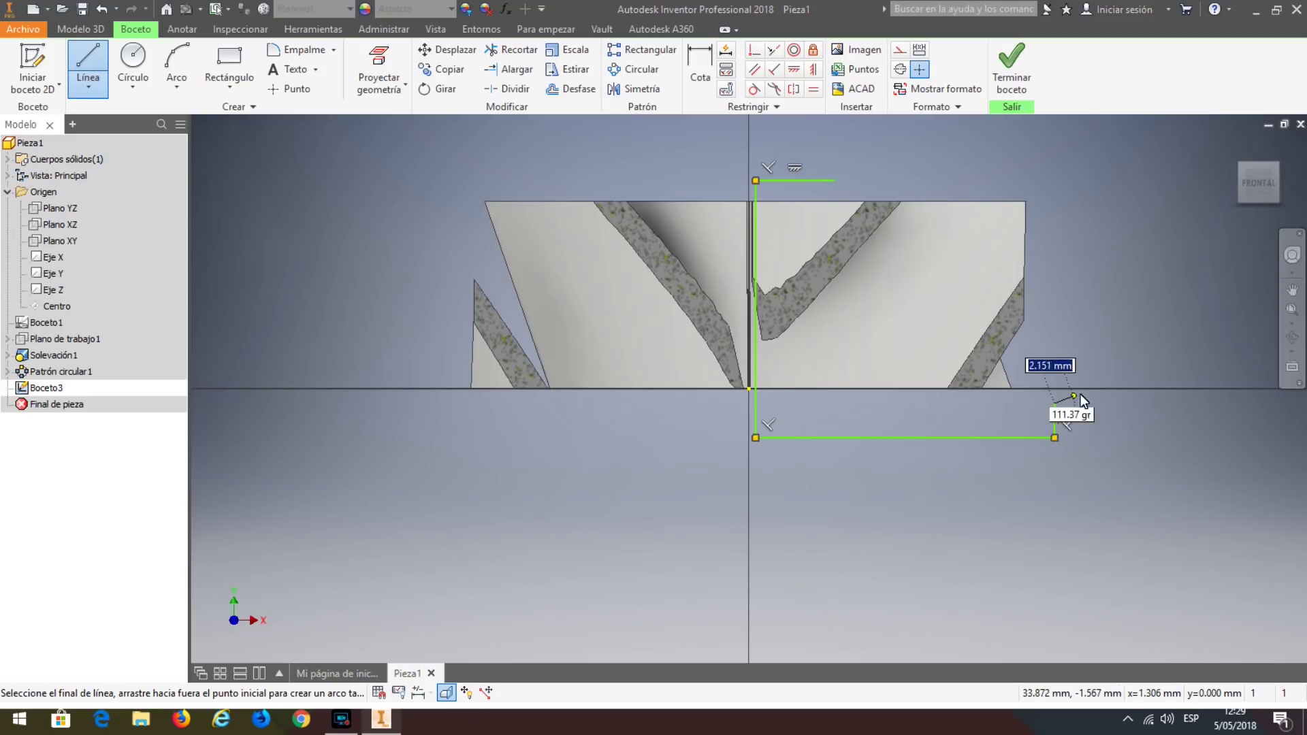
key(Escape)
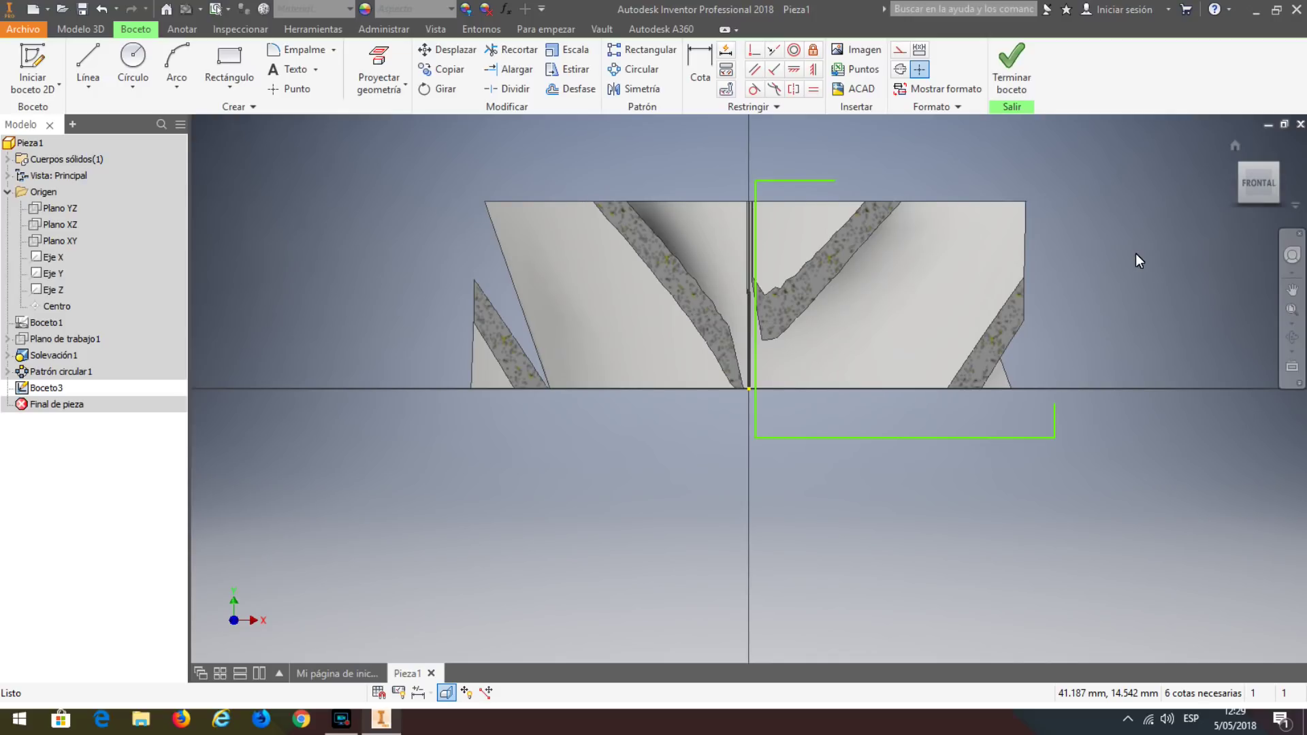
Dimension the bottom line 2 from the origin and the short right step 2 tall.
click(698, 54)
click(747, 388)
click(754, 437)
click(696, 423)
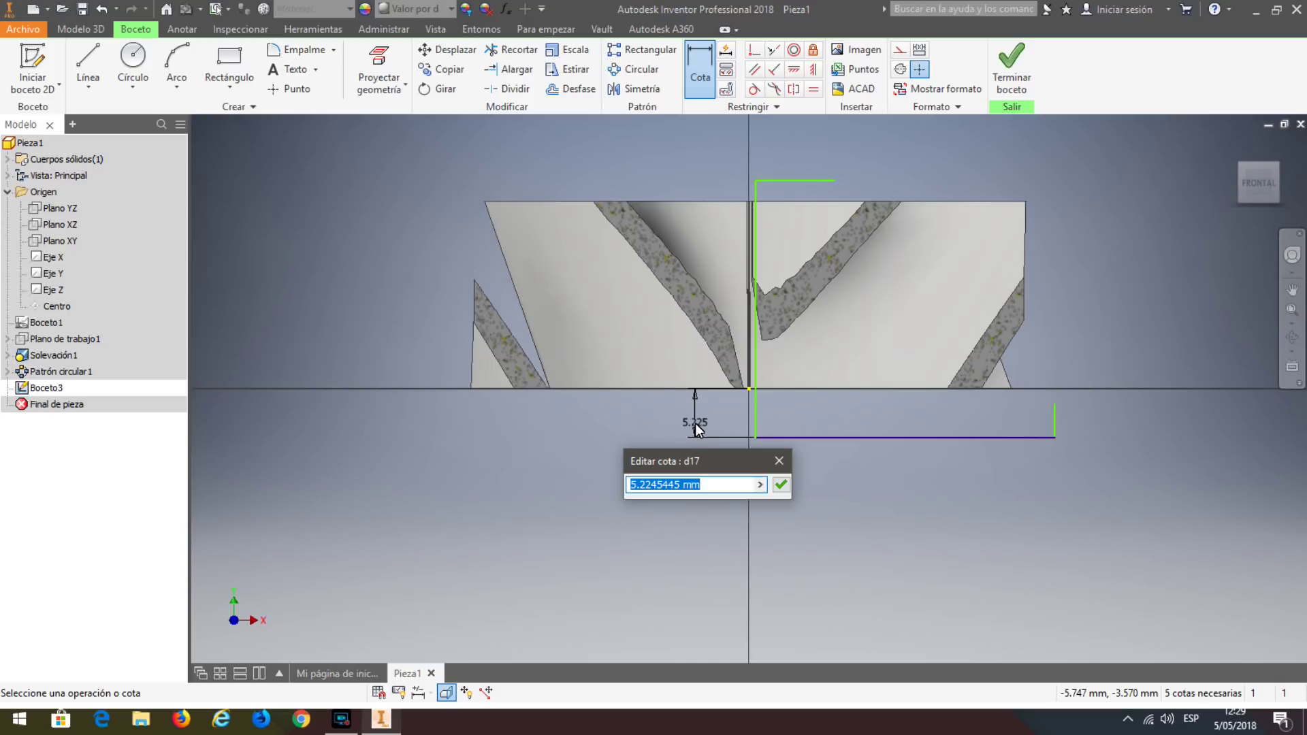
text(2)
key(Return)
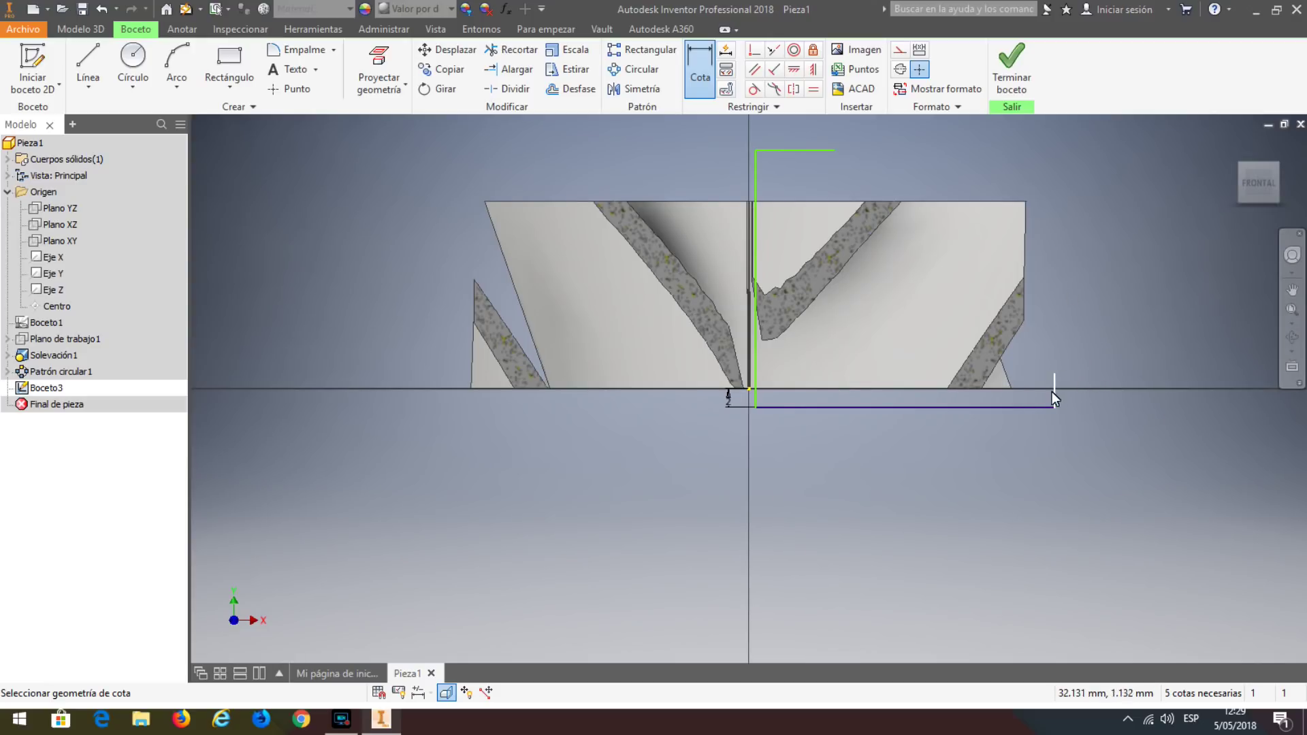
click(1097, 407)
text(2)
key(Return)
Set a 0 horizontal offset to the origin and a 30 mm base length.
click(748, 388)
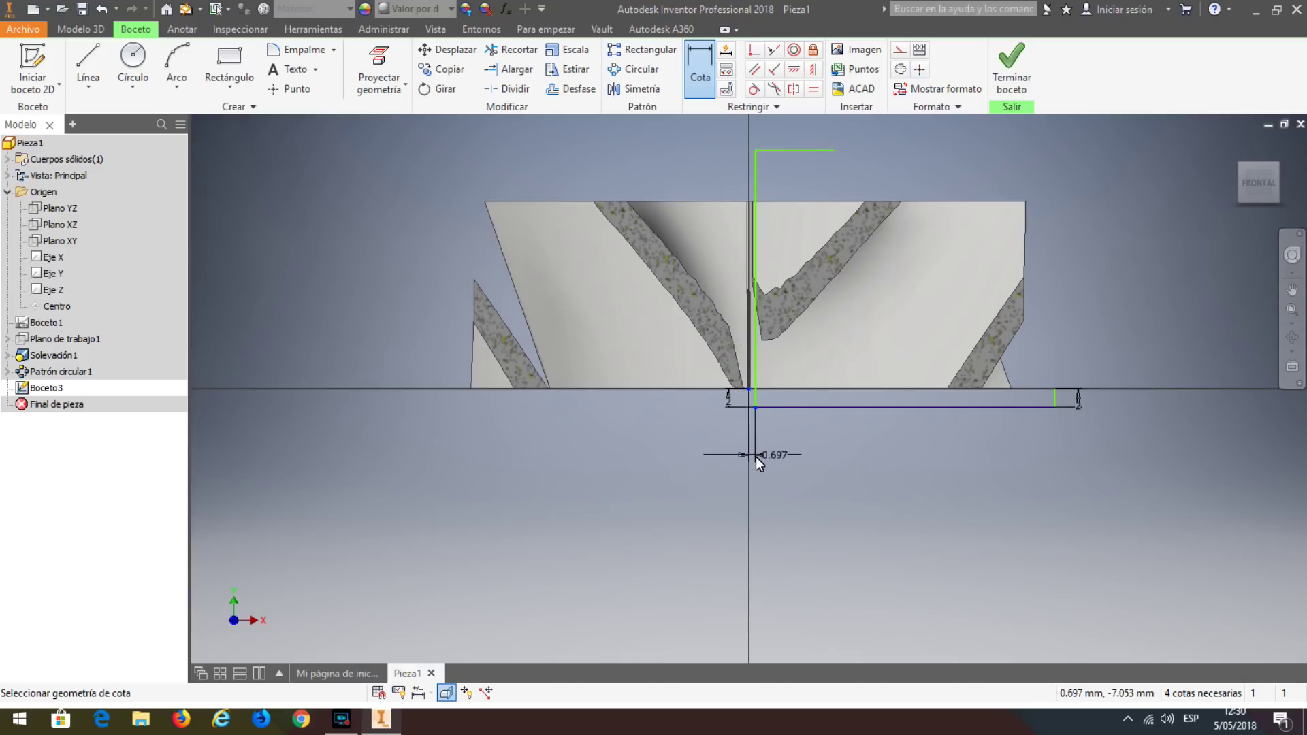
click(755, 464)
text(0)
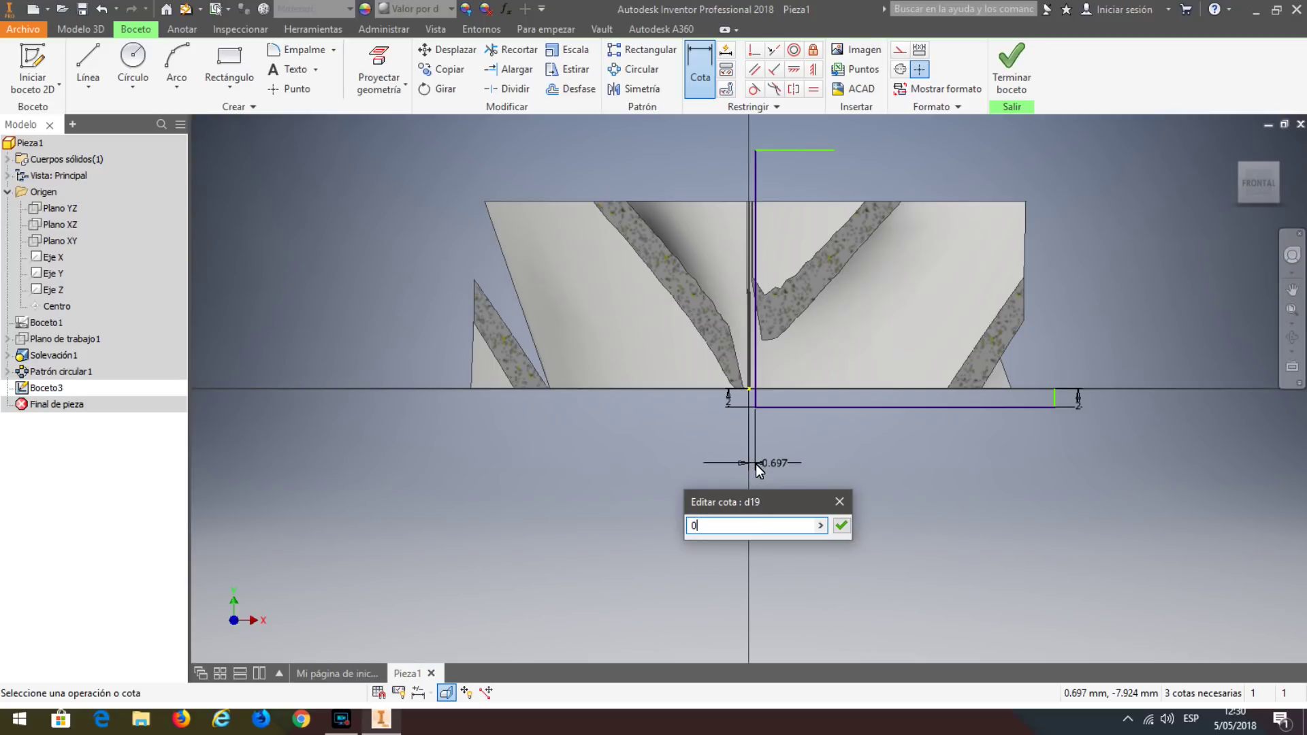
key(Return)
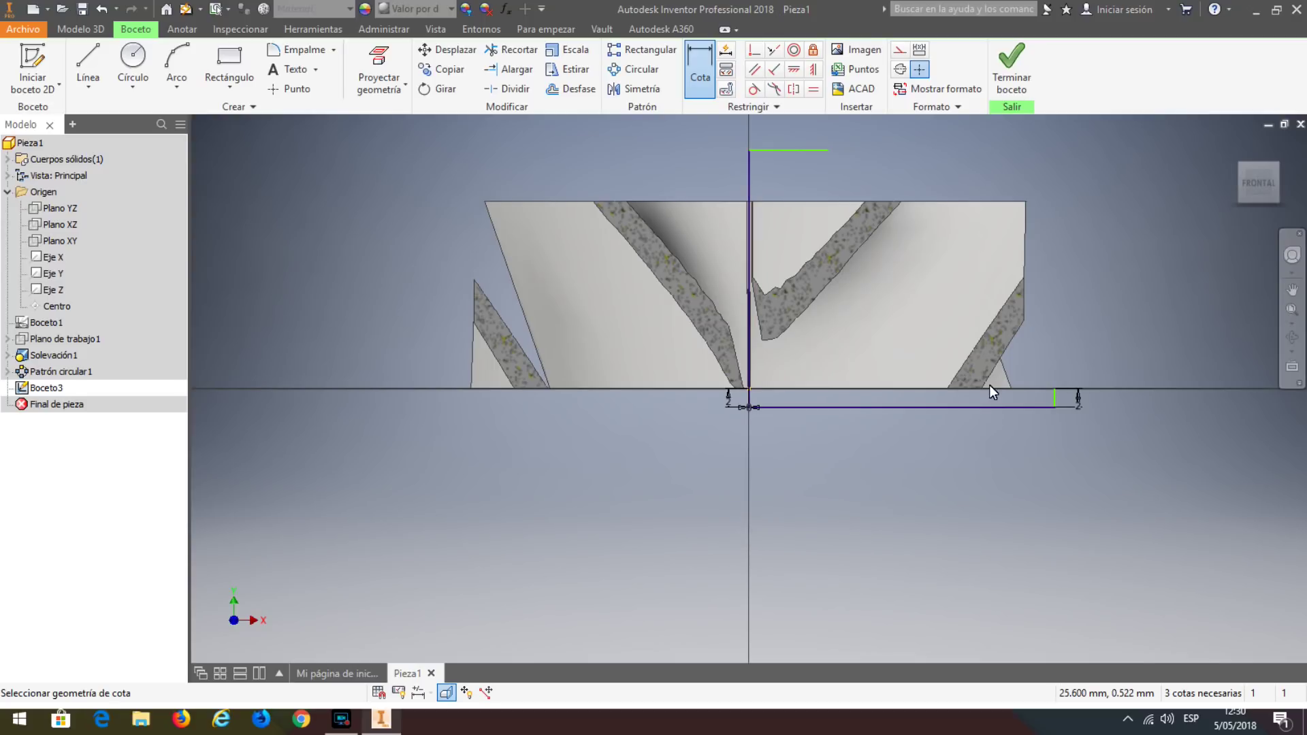
click(954, 408)
click(921, 496)
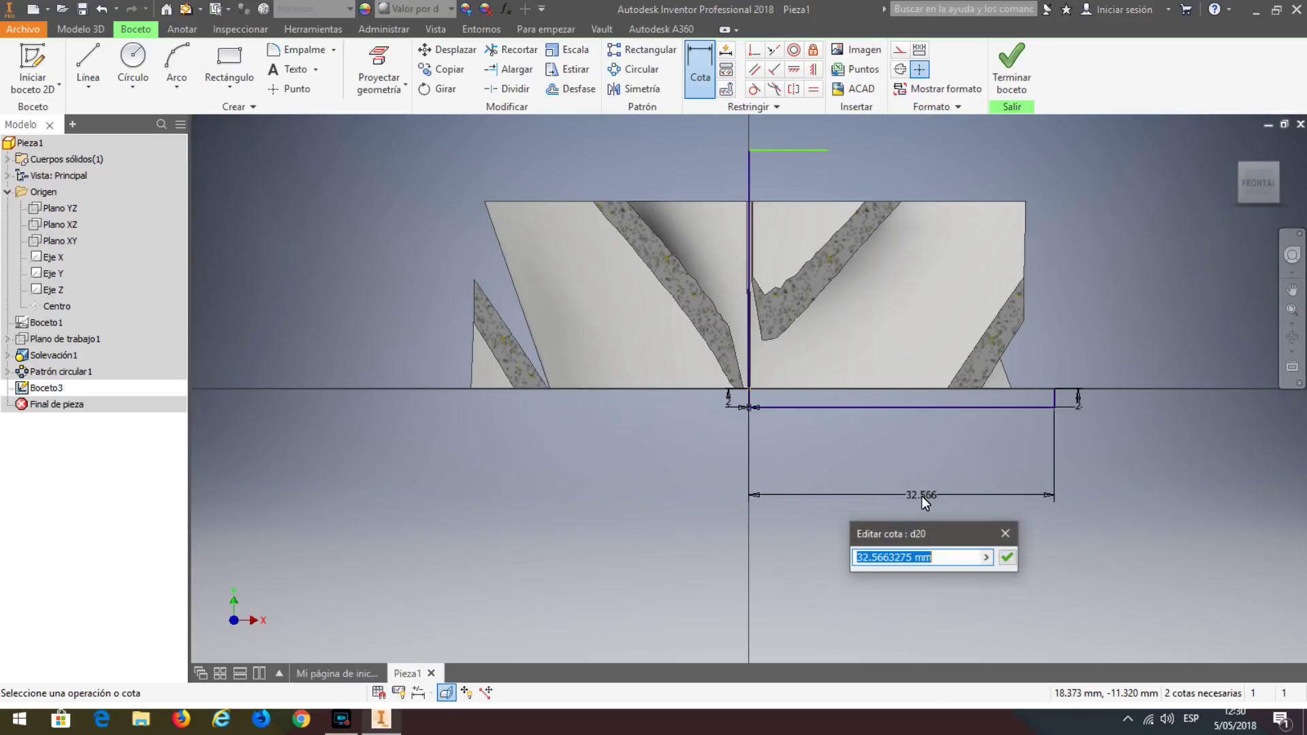
text(30)
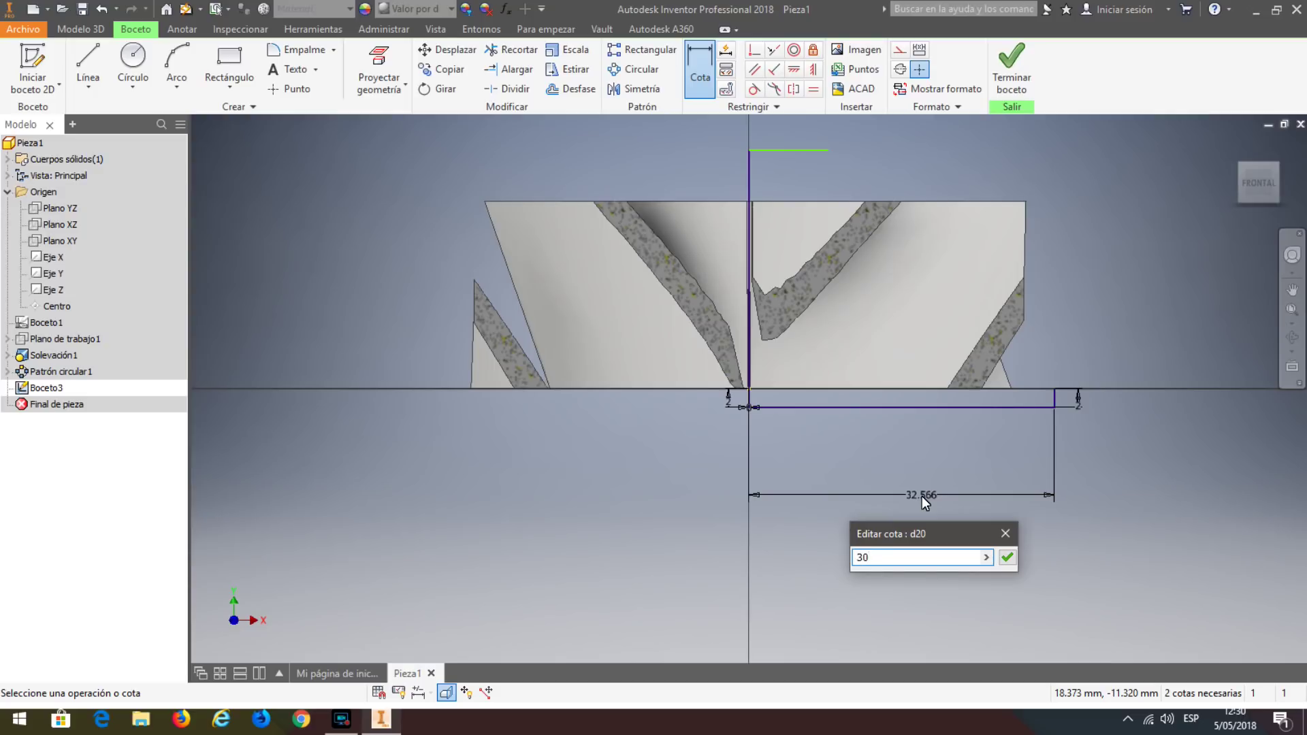
key(Return)
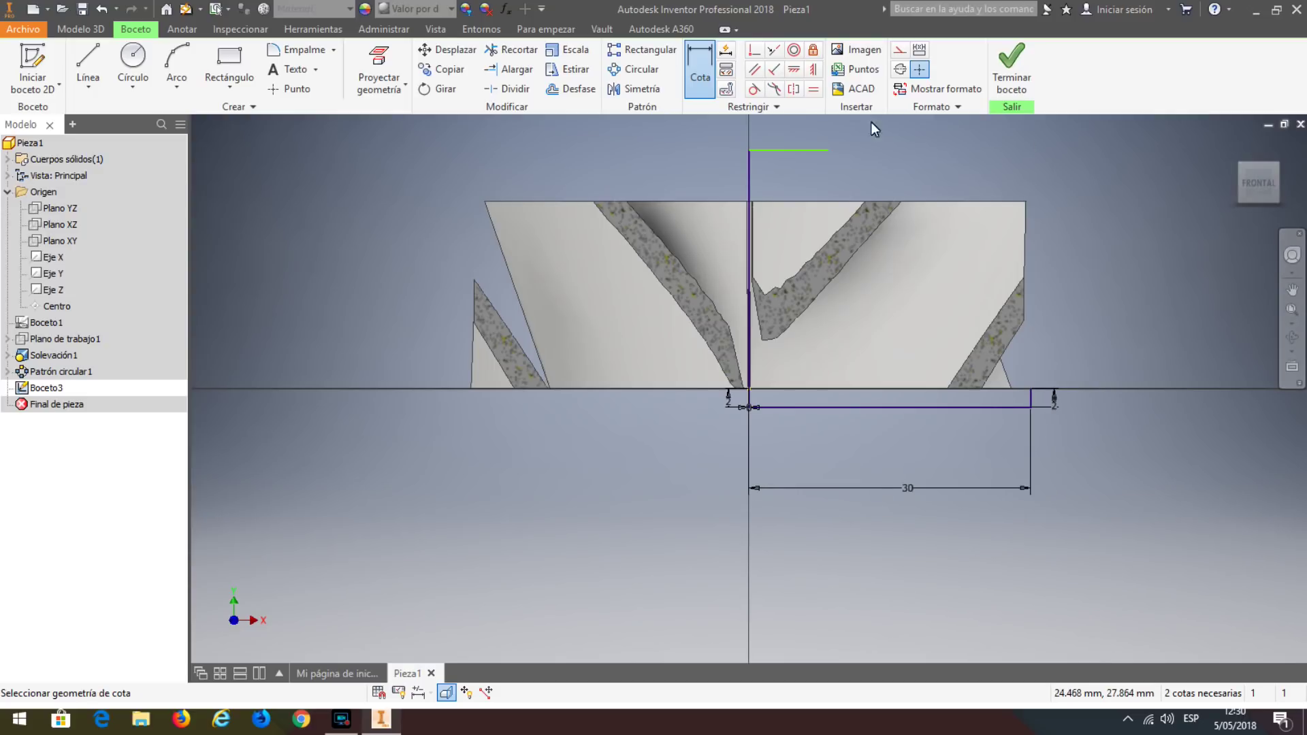
Dimension the vertical axis line to 22 and the top line to 8.
click(748, 176)
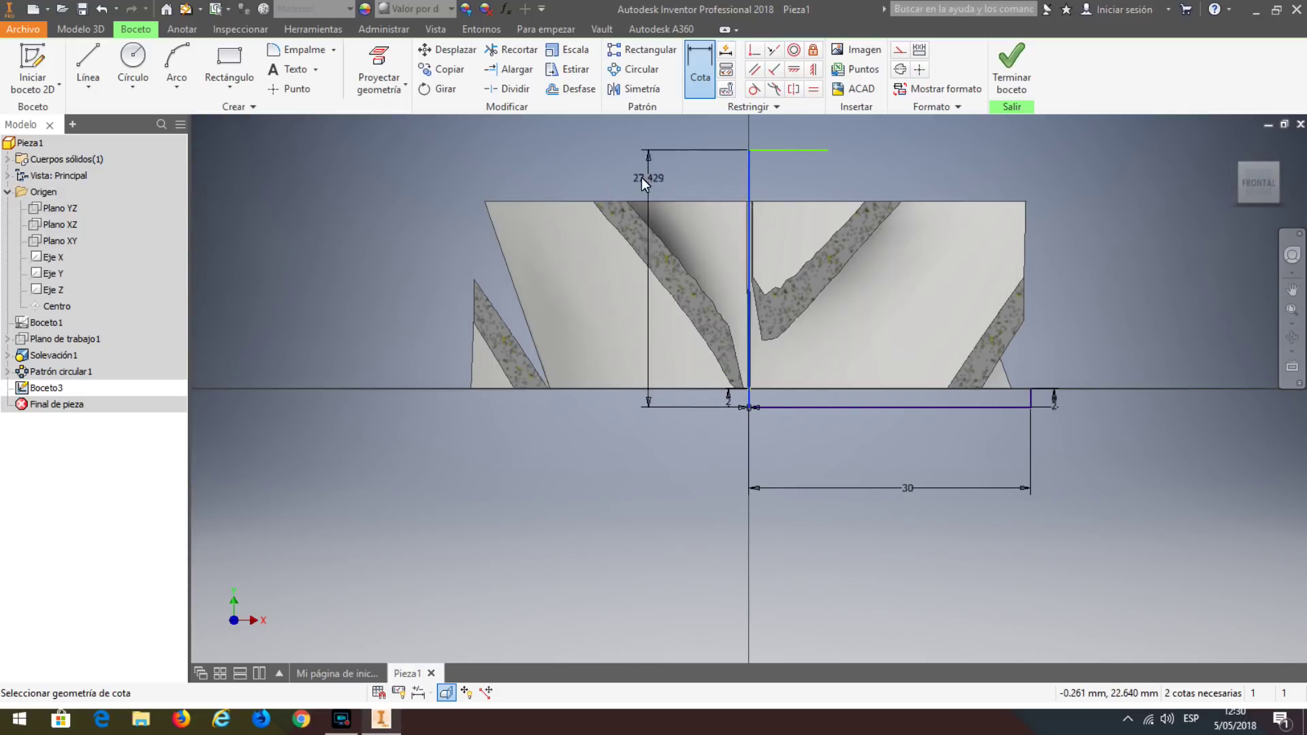
click(634, 177)
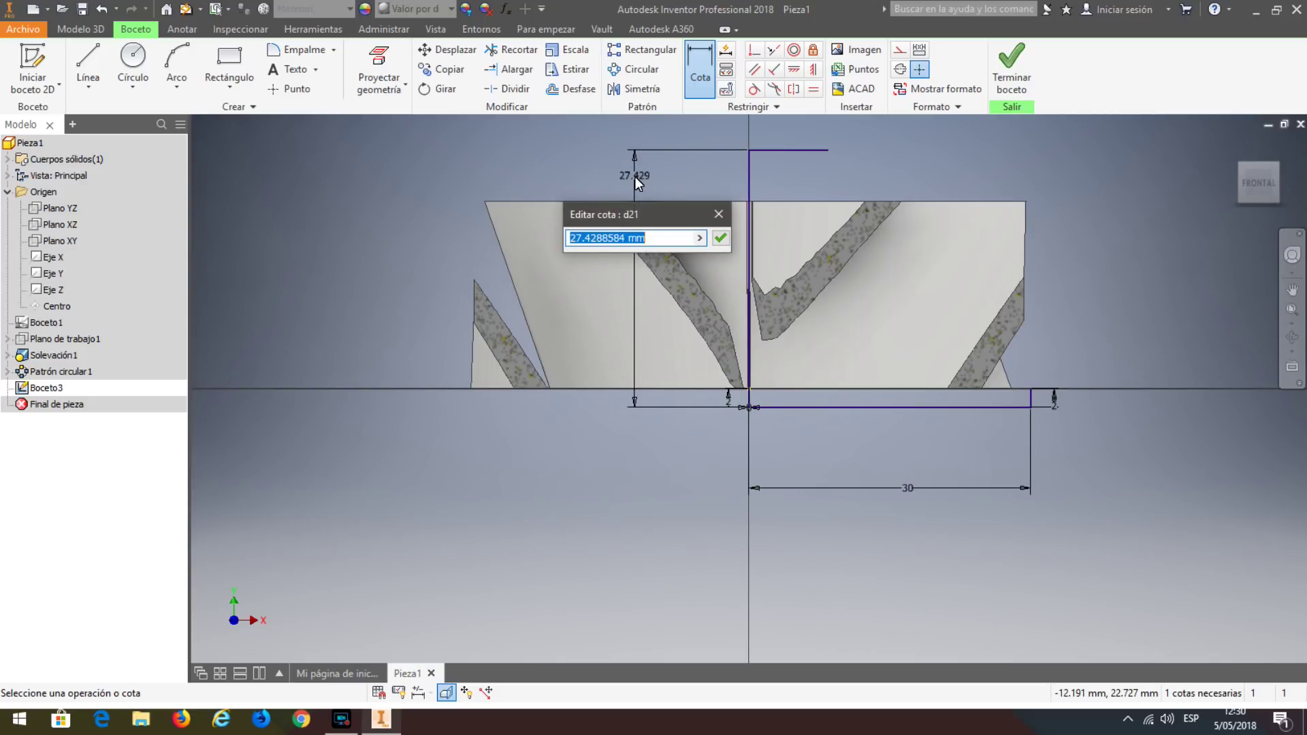
text(22)
key(Return)
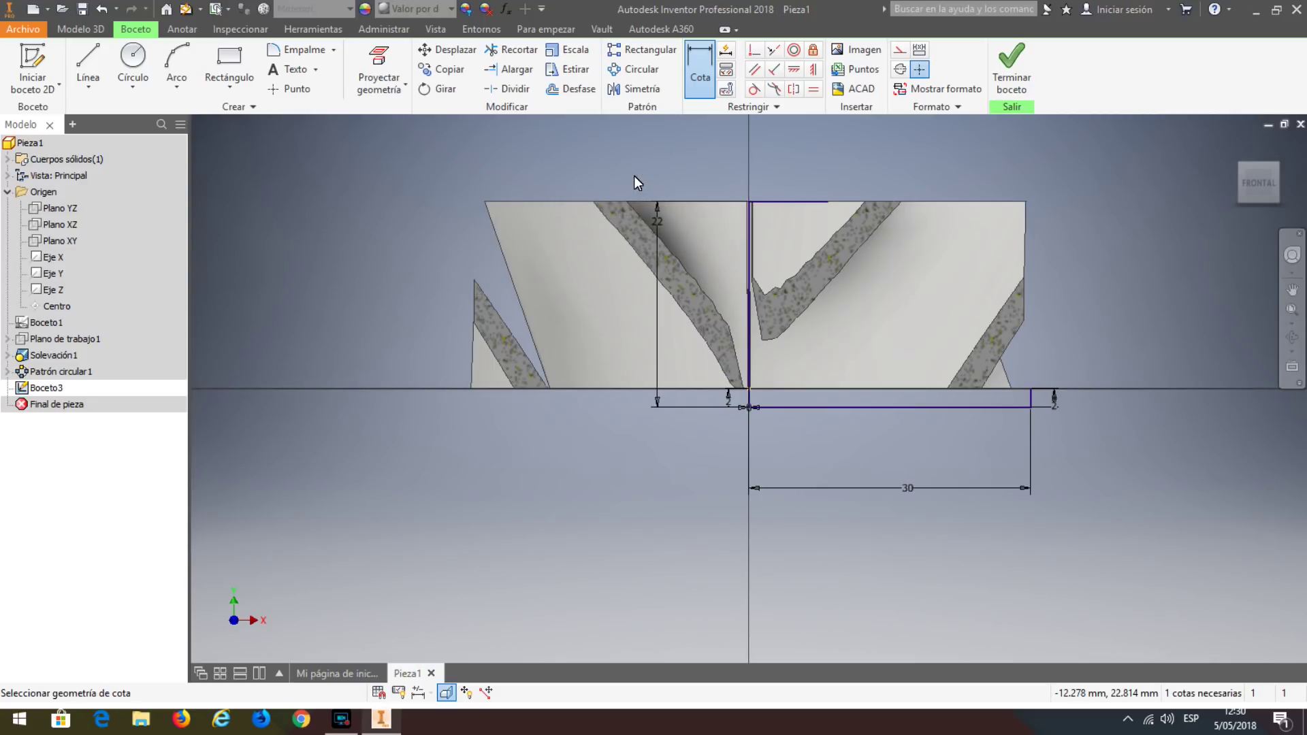
click(783, 202)
click(782, 169)
text(8)
key(Return)
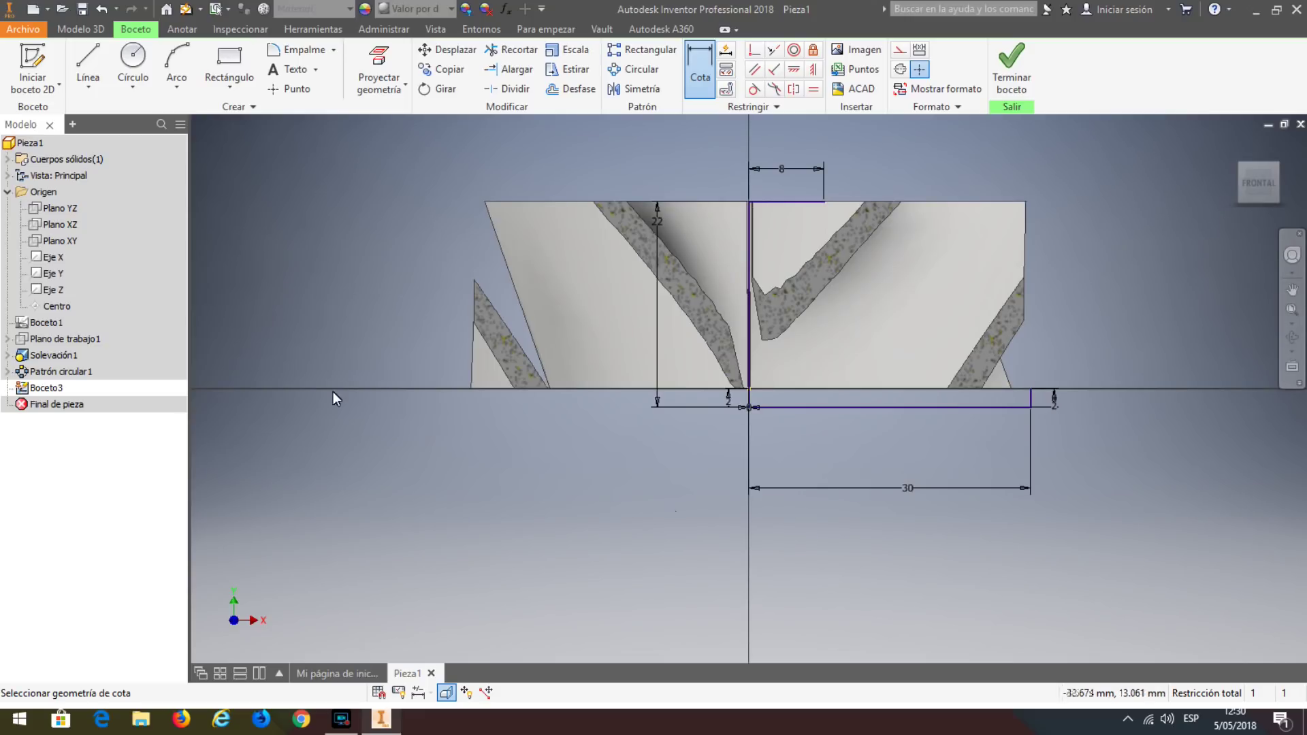
Close the profile with a radius-40 arc from top line to base, then finish the sketch.
click(177, 58)
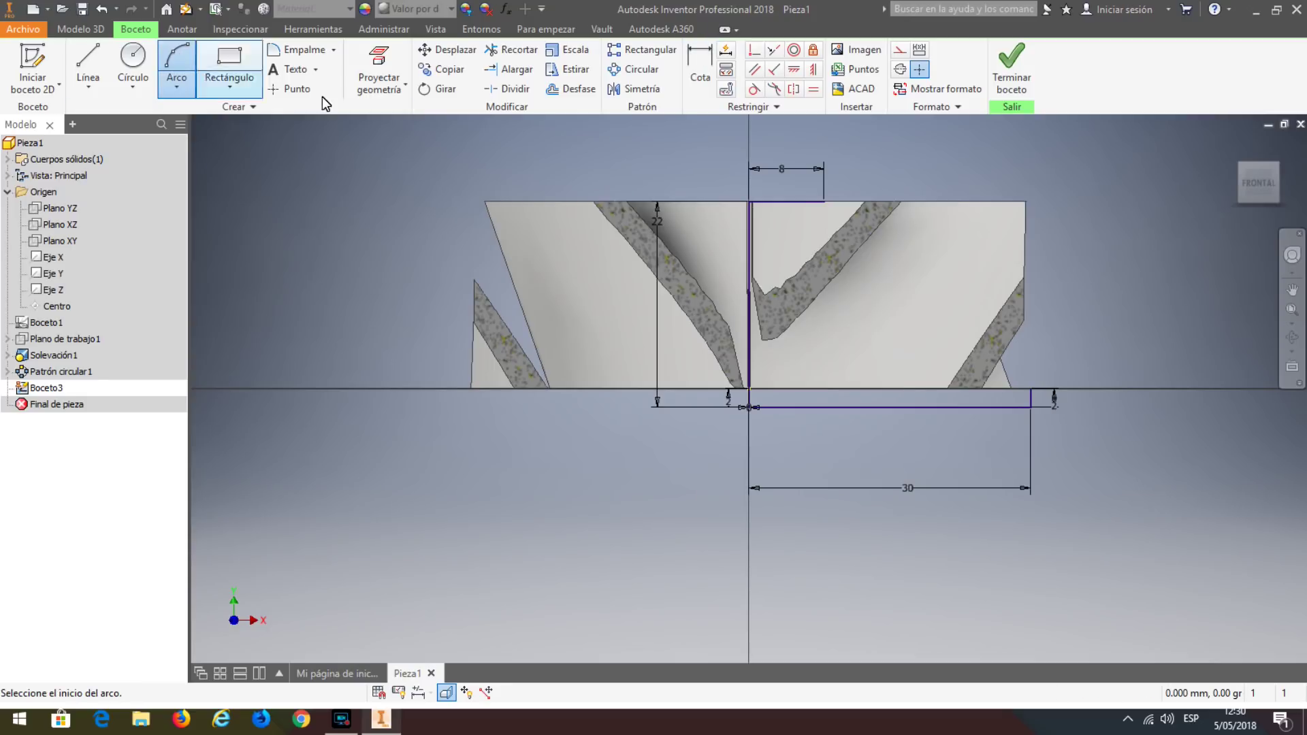
click(824, 201)
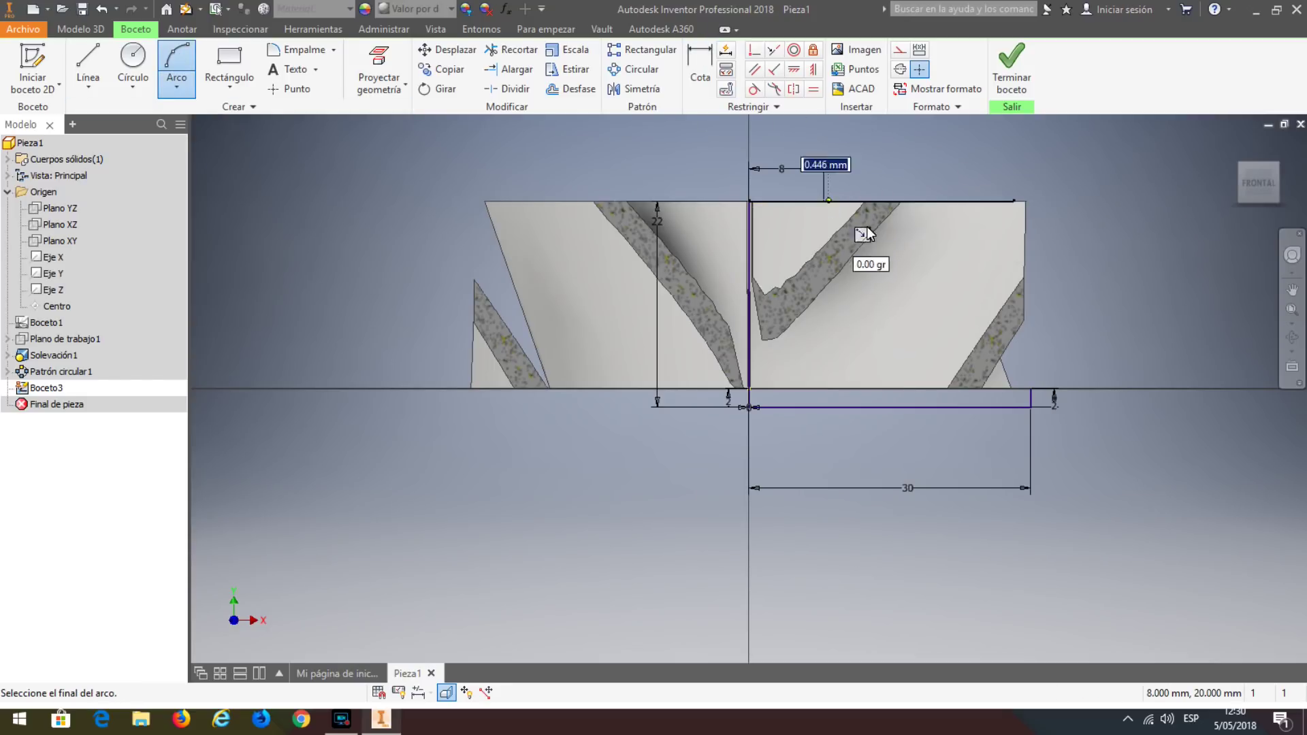
click(1030, 389)
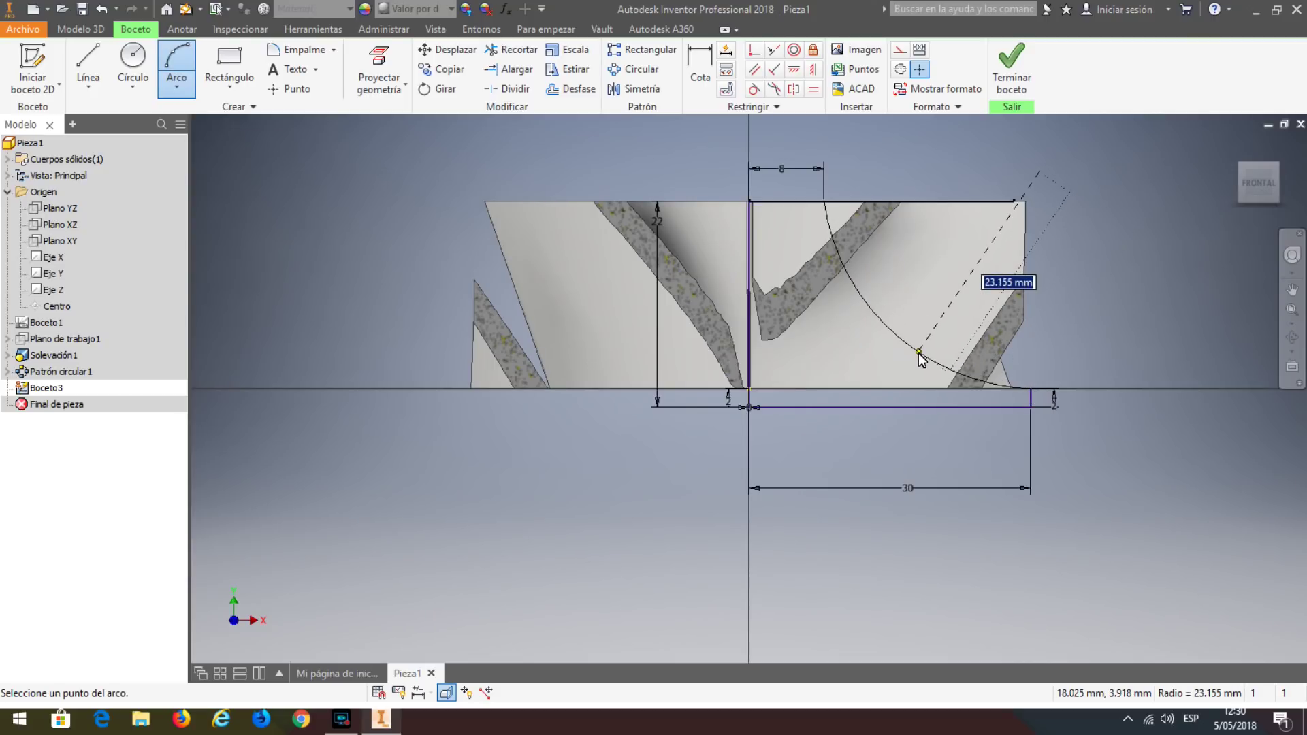
text(40)
key(Return)
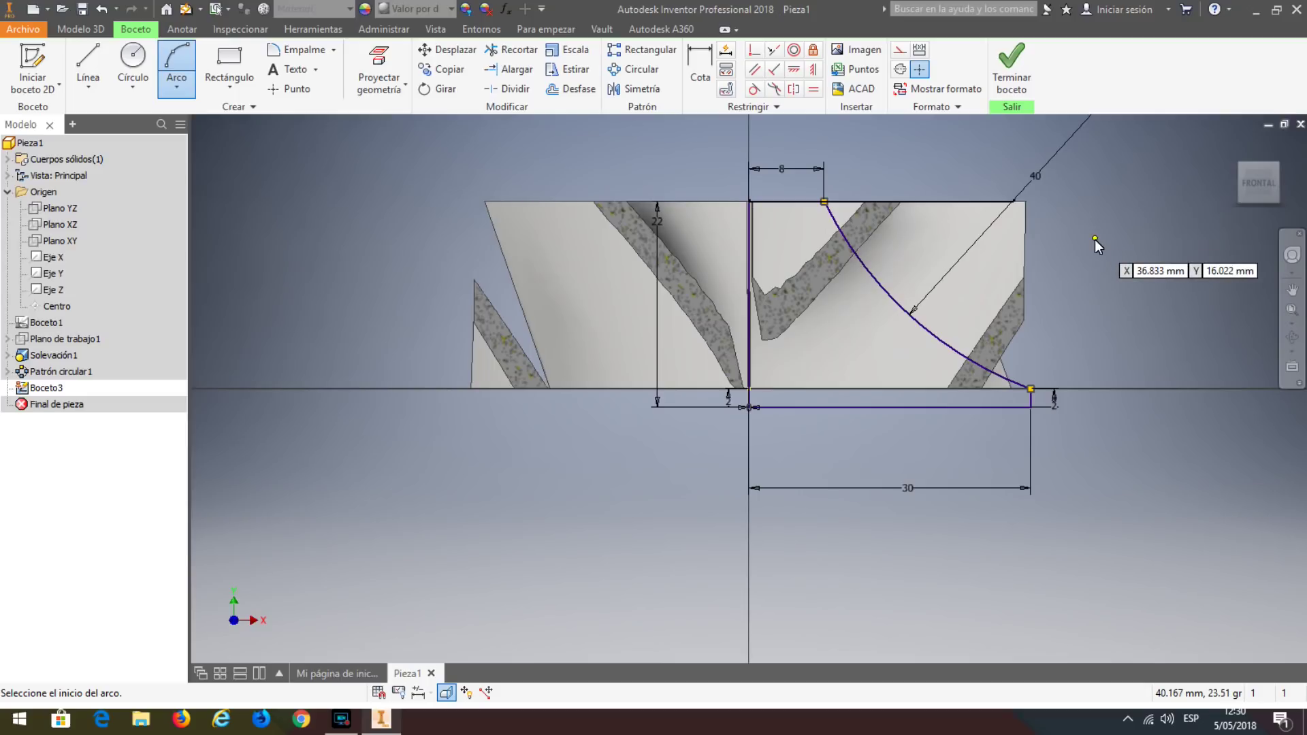
click(1011, 76)
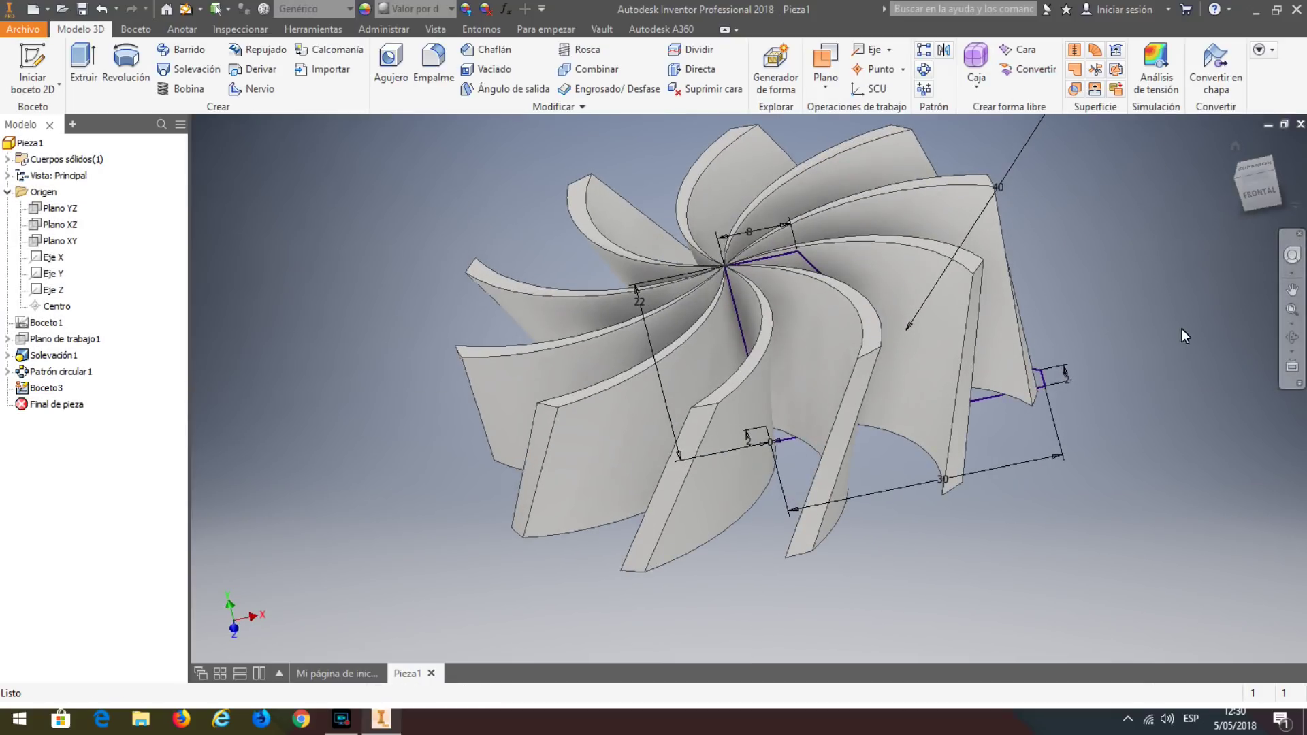
Revolve the hub profile a full turn about the central vertical edge.
click(121, 60)
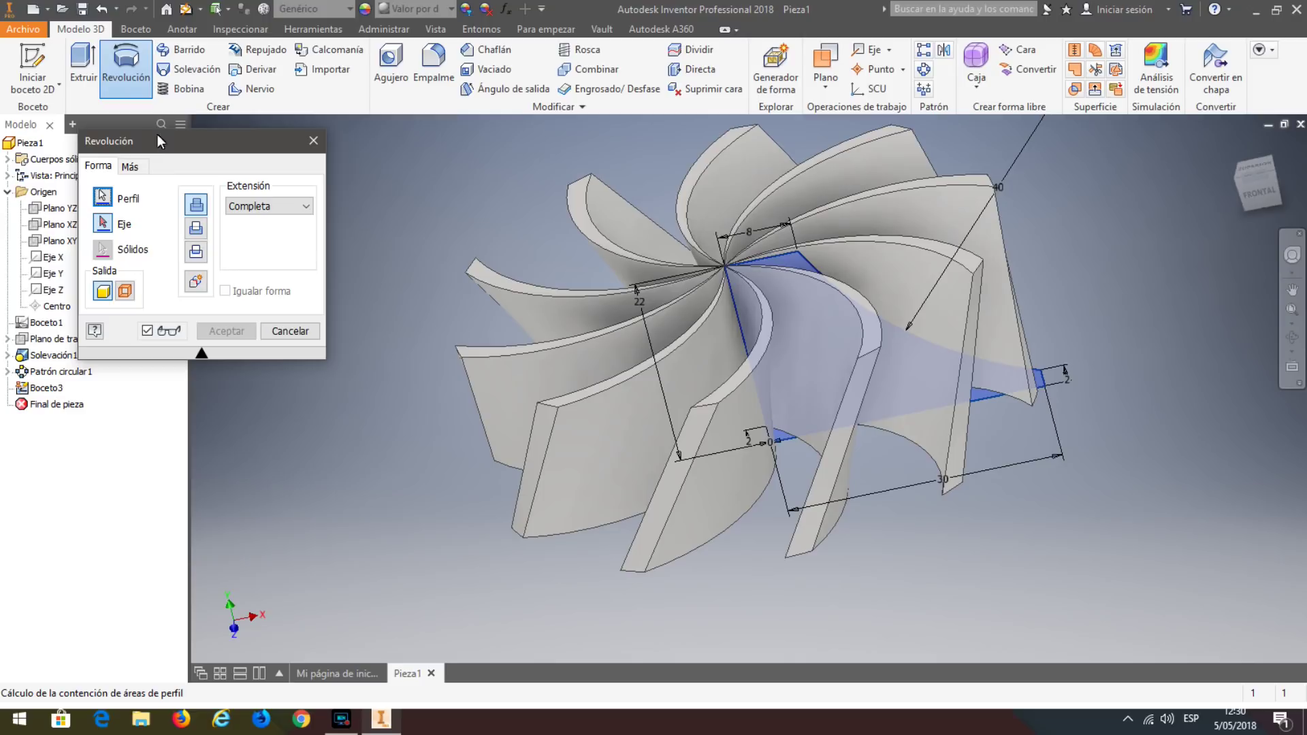
click(113, 221)
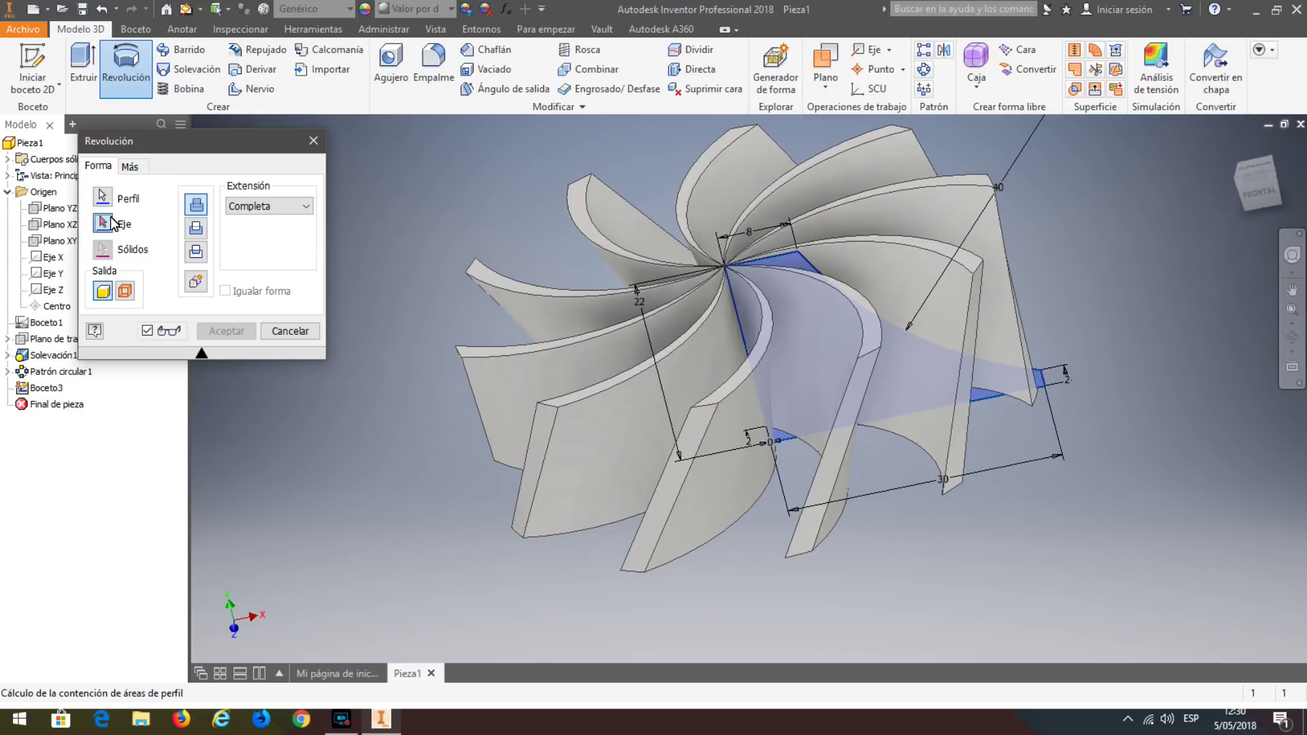
click(739, 313)
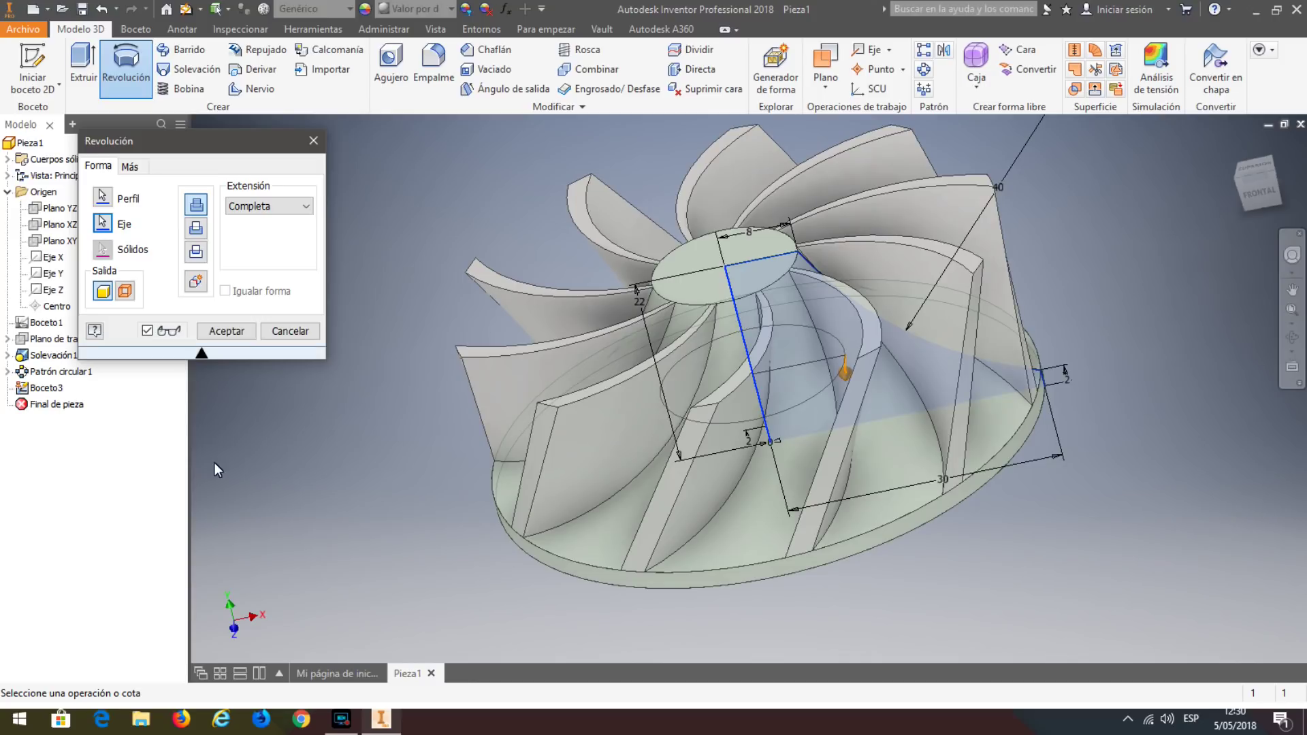
click(226, 332)
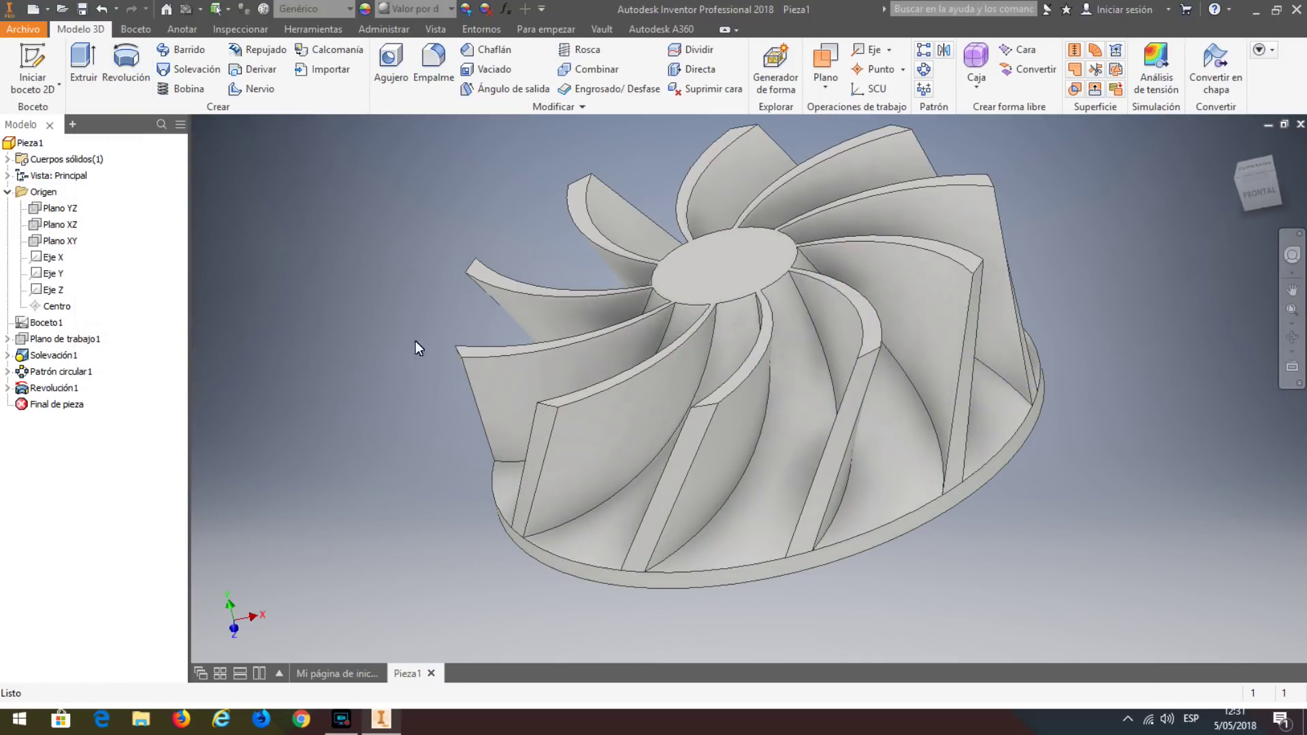
Orbit underneath and start a new sketch on the hub's flat bottom face.
mouse_move(349, 360)
shift+middle_down()
mouse_move(349, 296)
mouse_move(419, 406)
mouse_move(377, 343)
mouse_move(382, 367)
mouse_move(350, 363)
mouse_move(284, 256)
shift+middle_up()
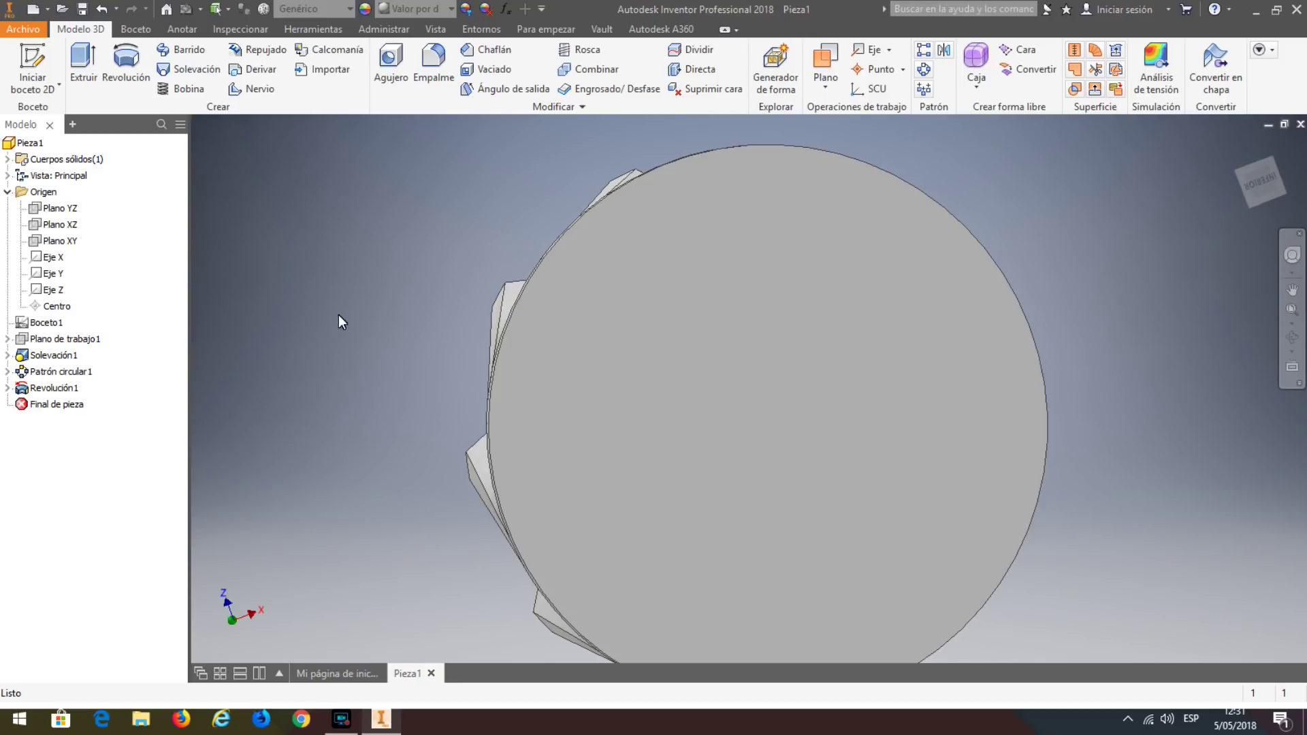
scroll(406, 330, down, 3)
click(619, 351)
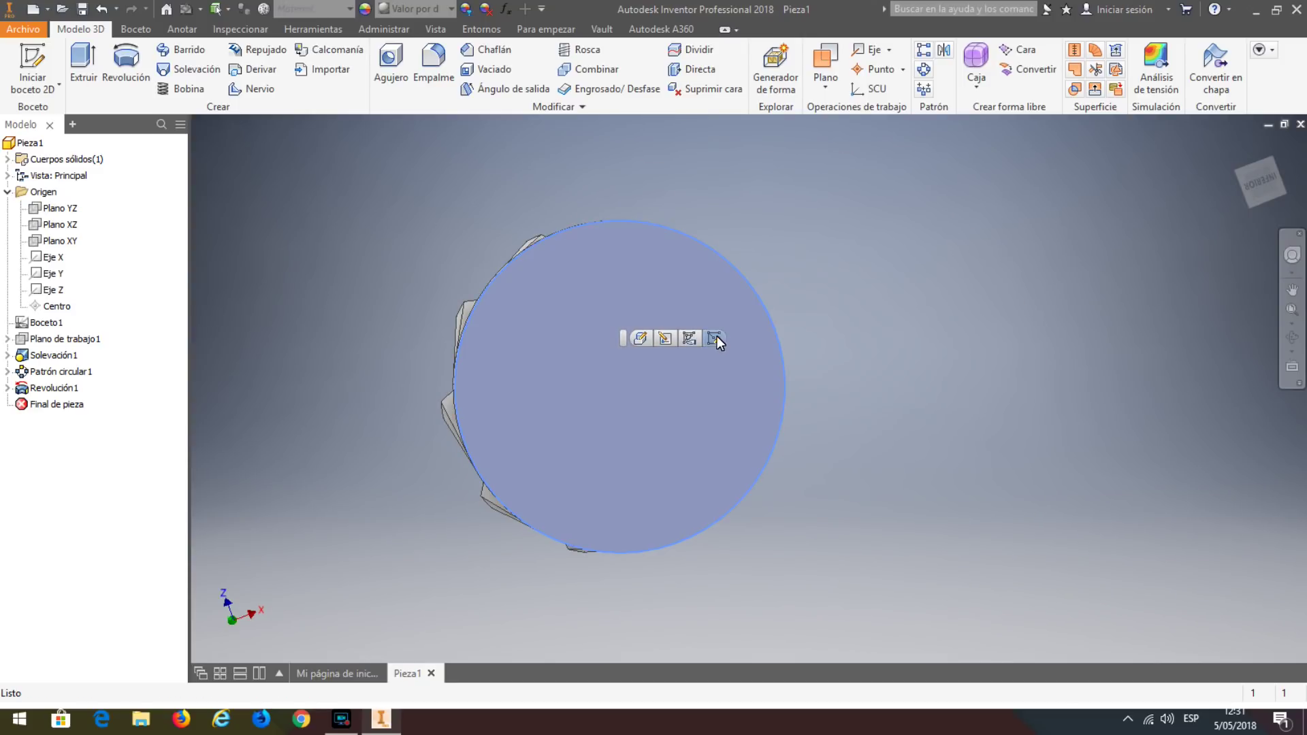
key(s)
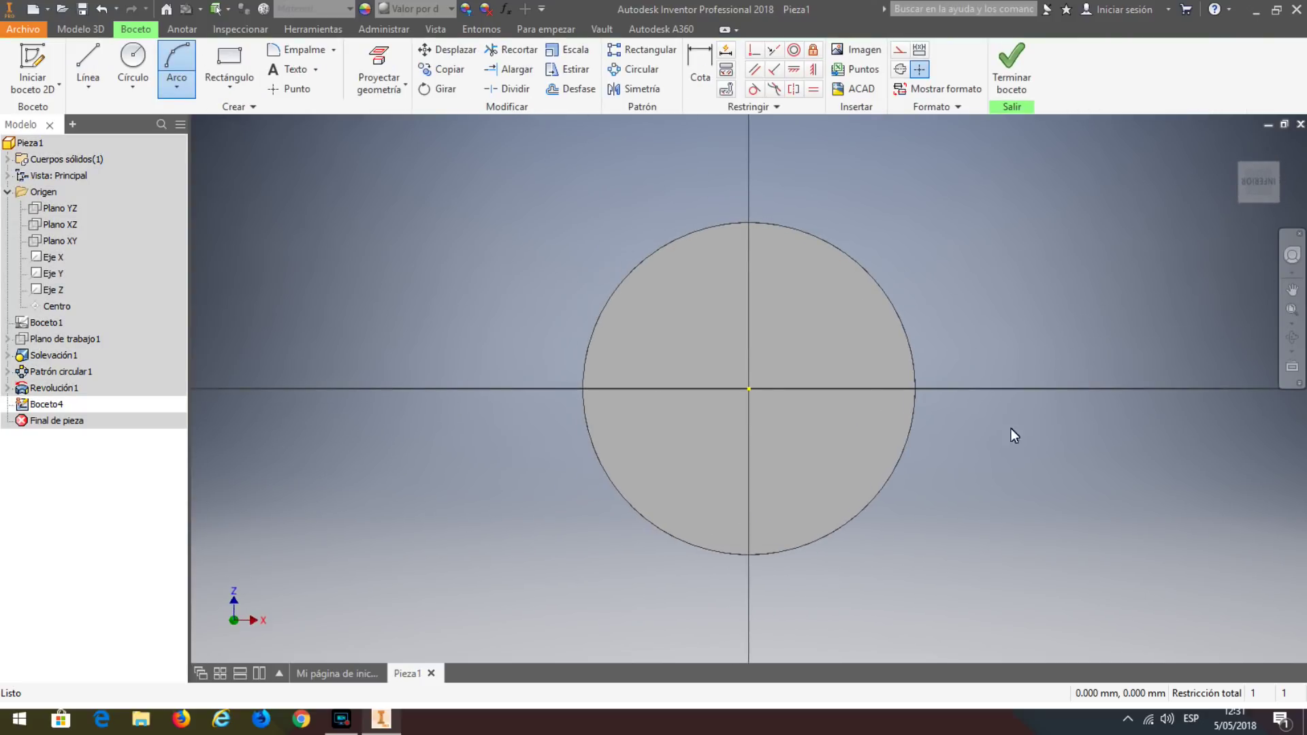
Draw a 10 mm circle centred on the origin and finish the sketch.
click(133, 58)
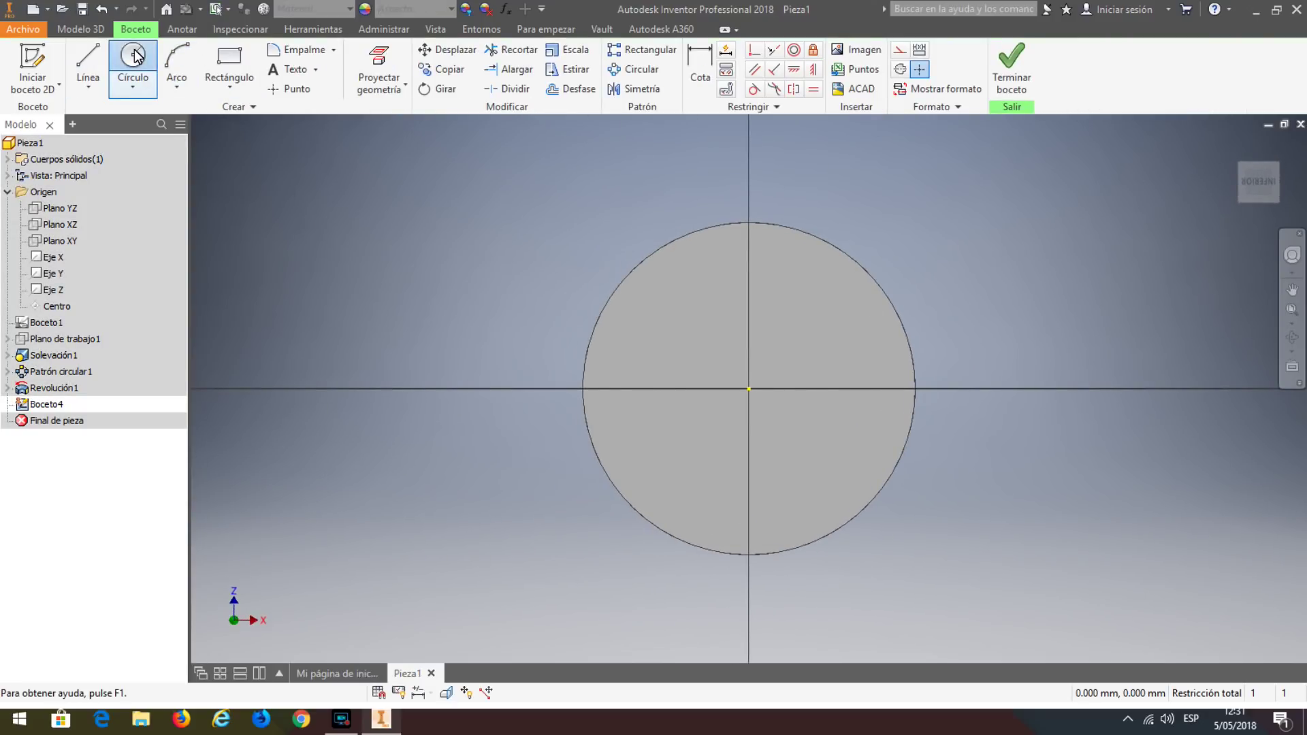
click(748, 389)
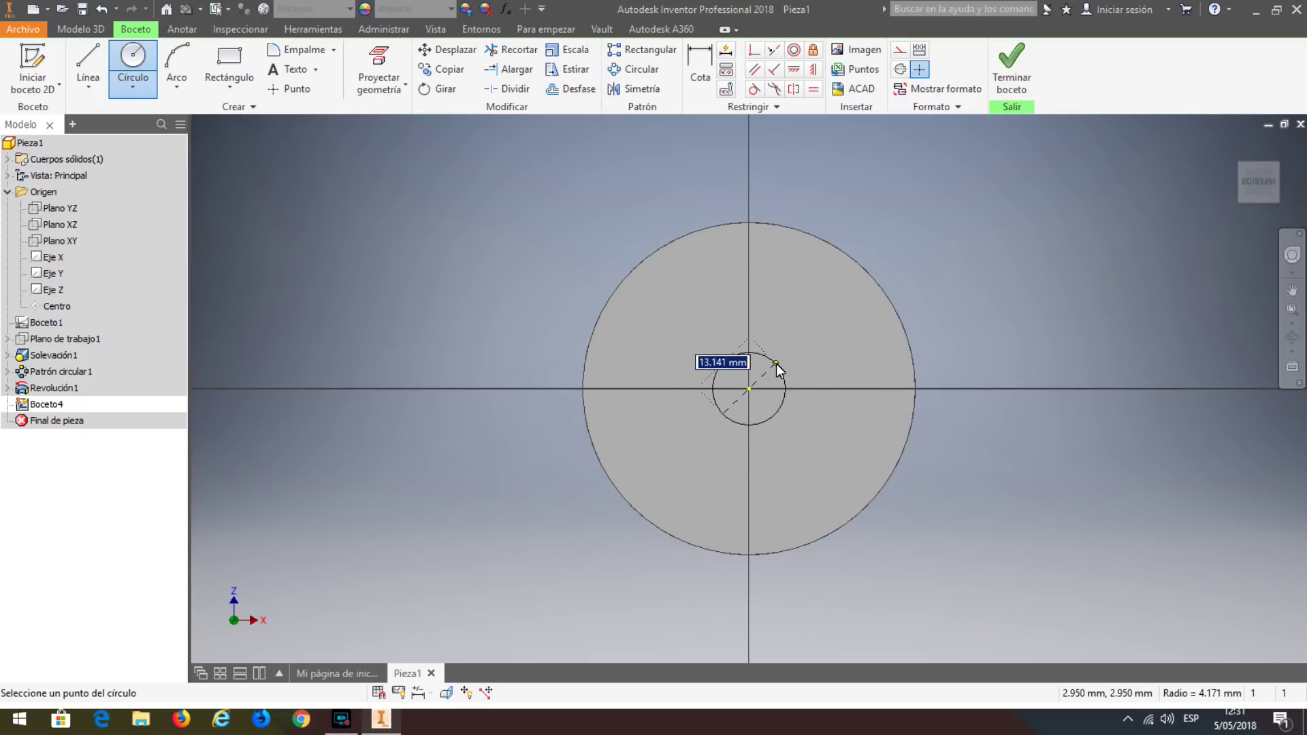
text(10)
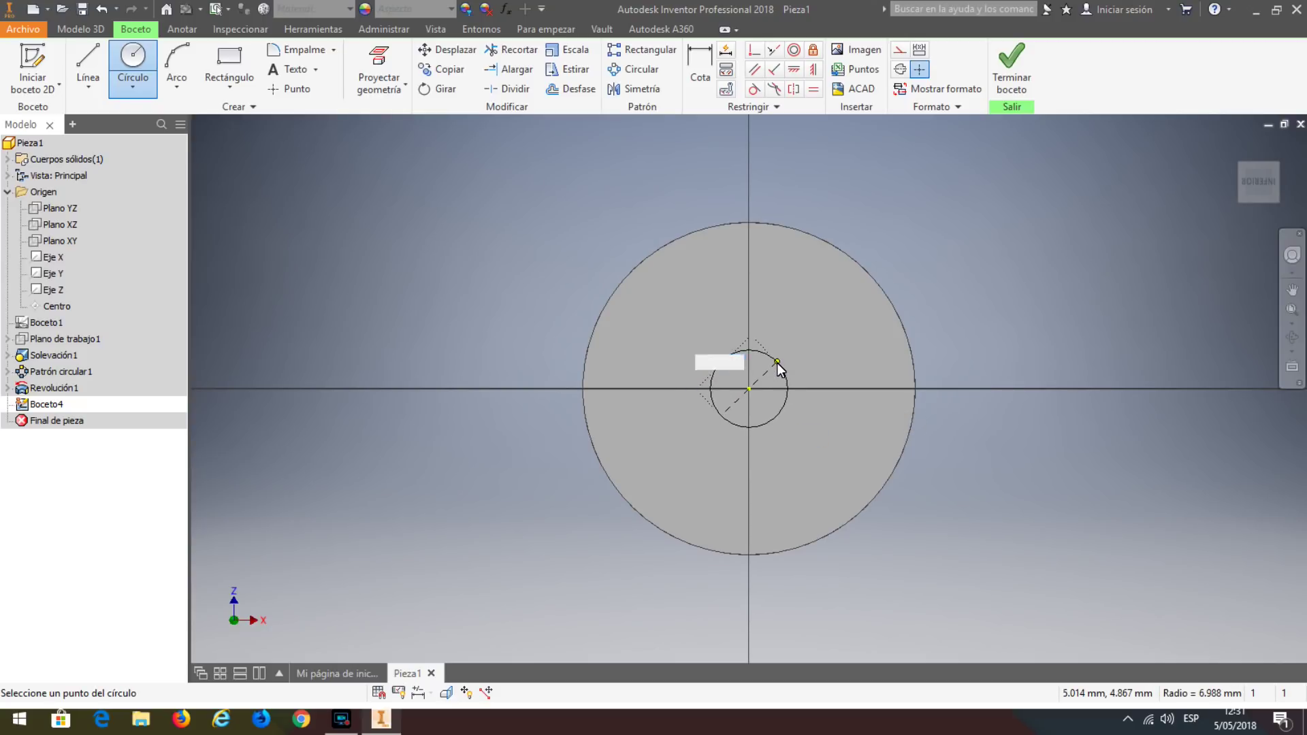
key(Return)
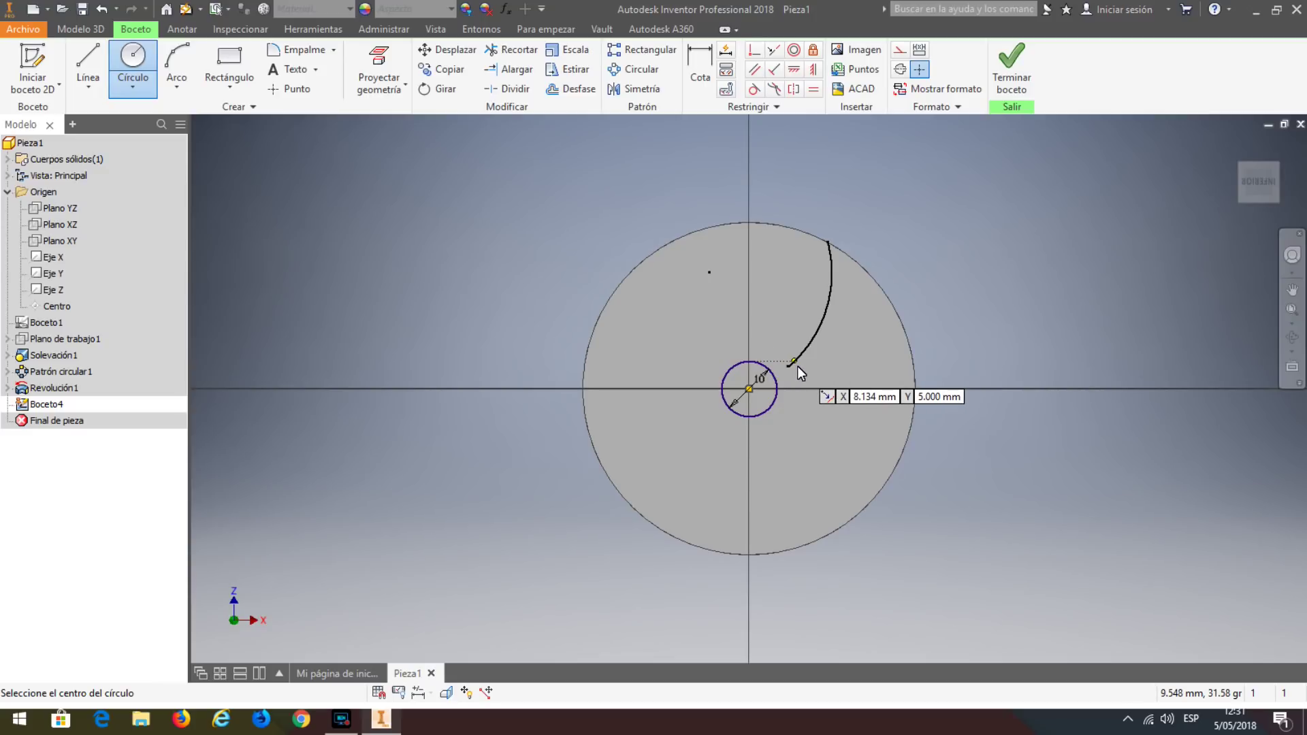
scroll(798, 365, up, 2)
scroll(797, 366, up, 2)
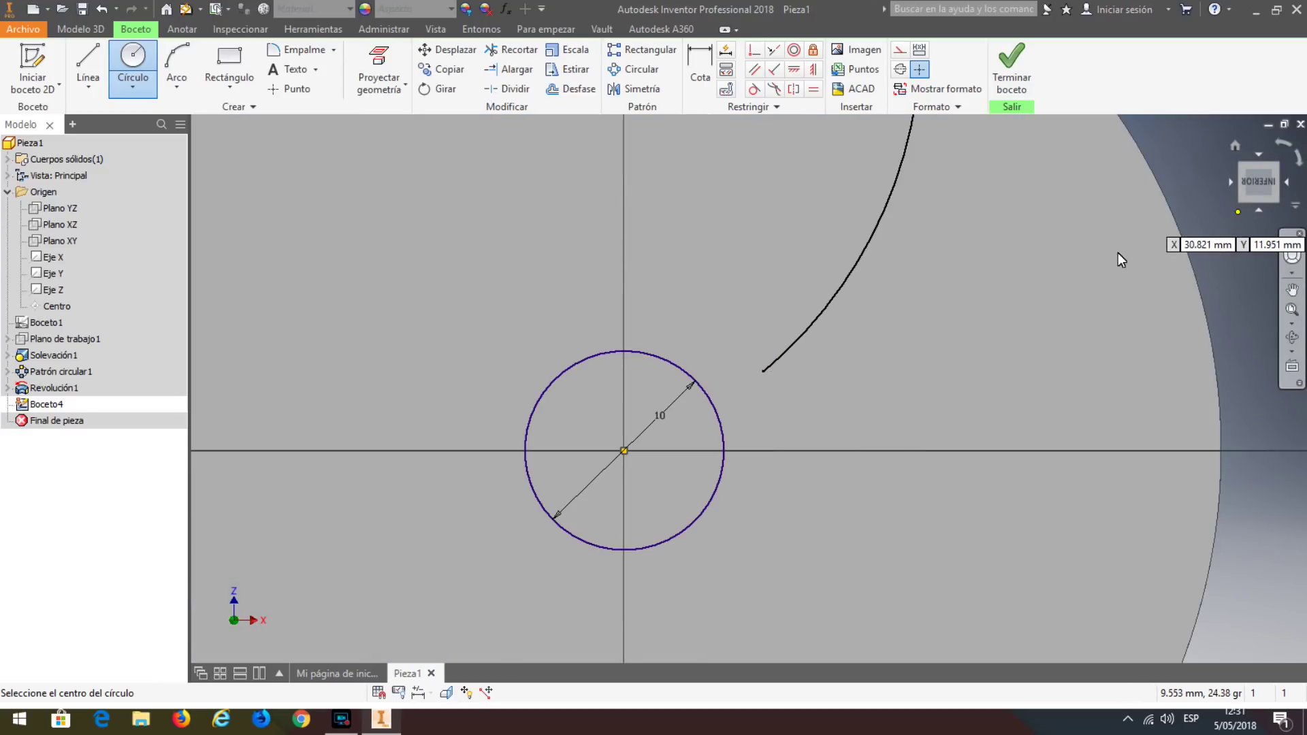
click(1012, 80)
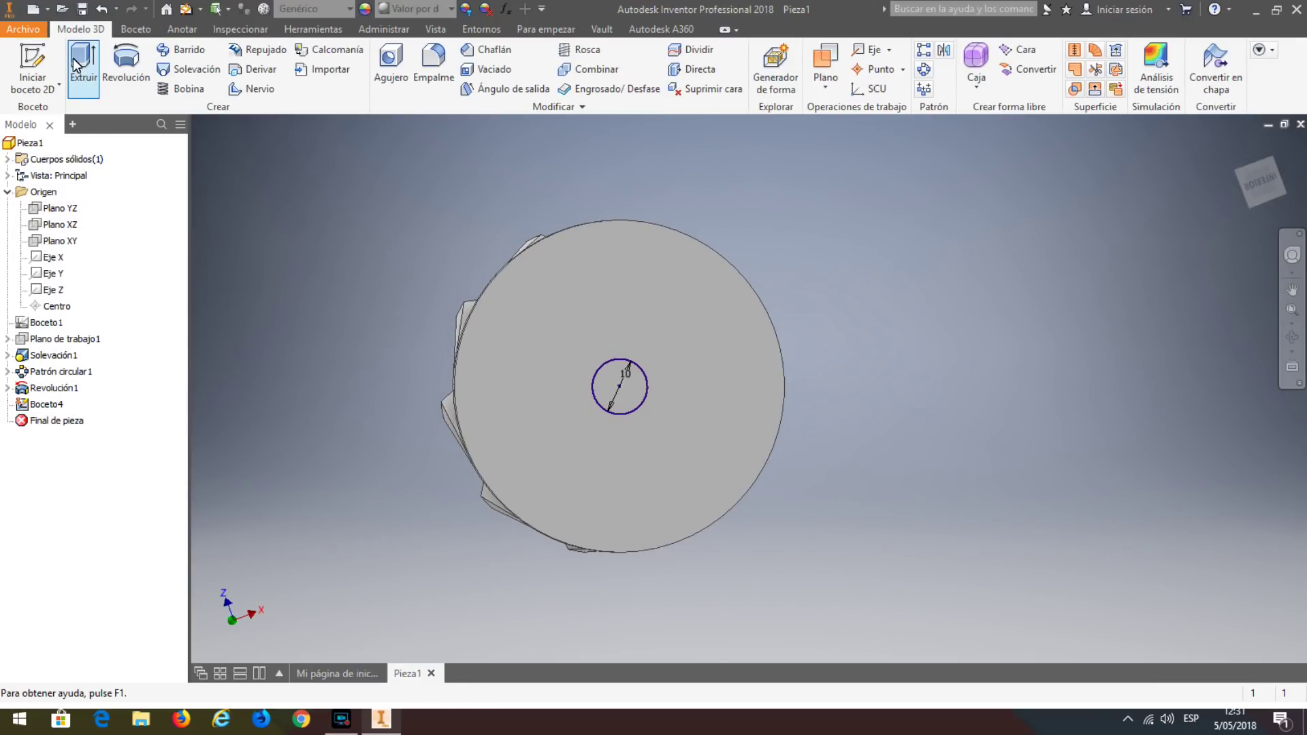
Extrude the centre circle as a Cut with extent Todo to bore through the part.
click(82, 61)
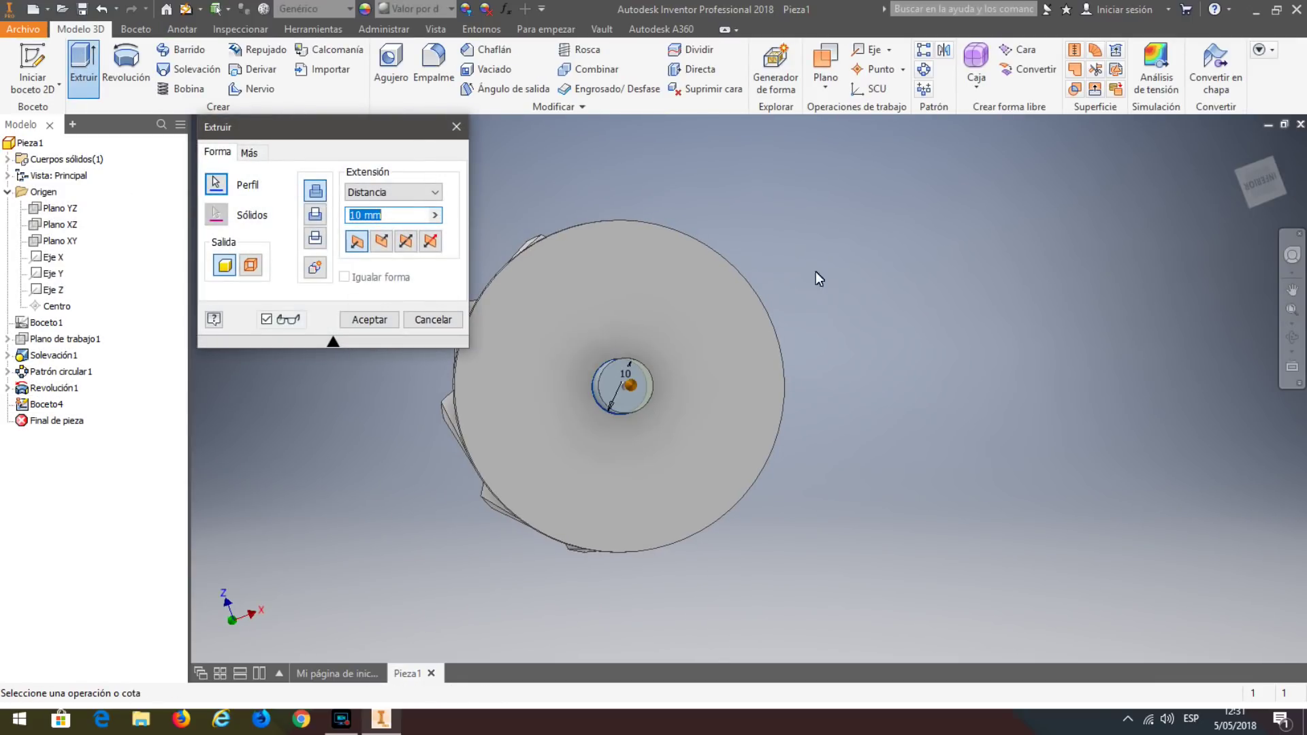
mouse_move(947, 307)
shift+middle_down()
mouse_move(890, 358)
mouse_move(868, 328)
mouse_move(878, 316)
shift+middle_up()
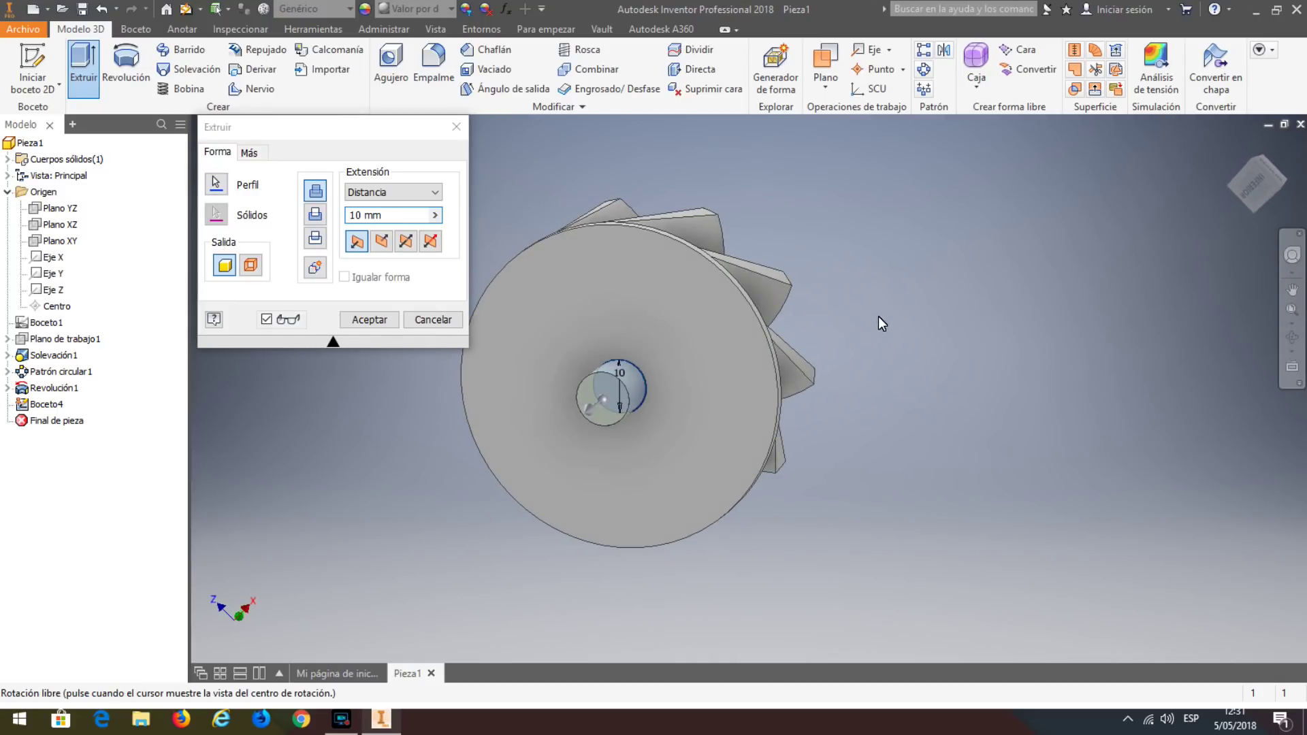
click(315, 215)
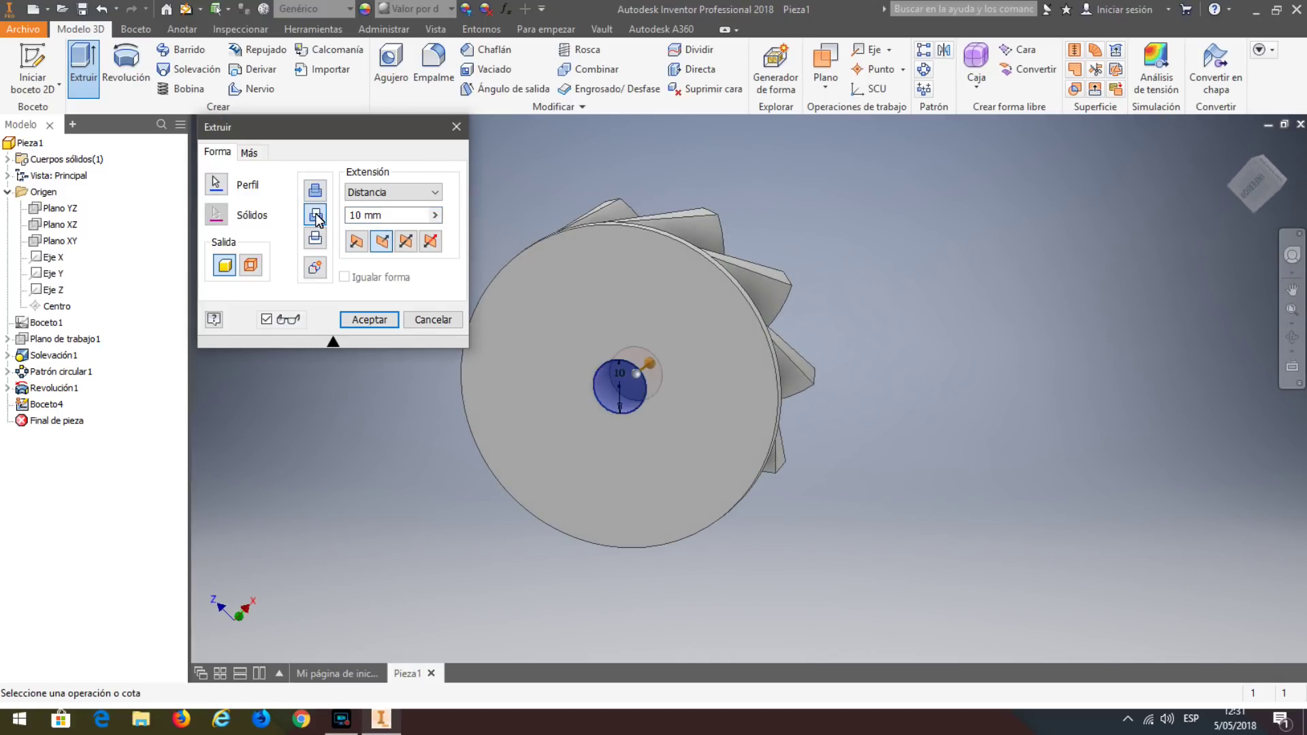
click(411, 194)
click(362, 253)
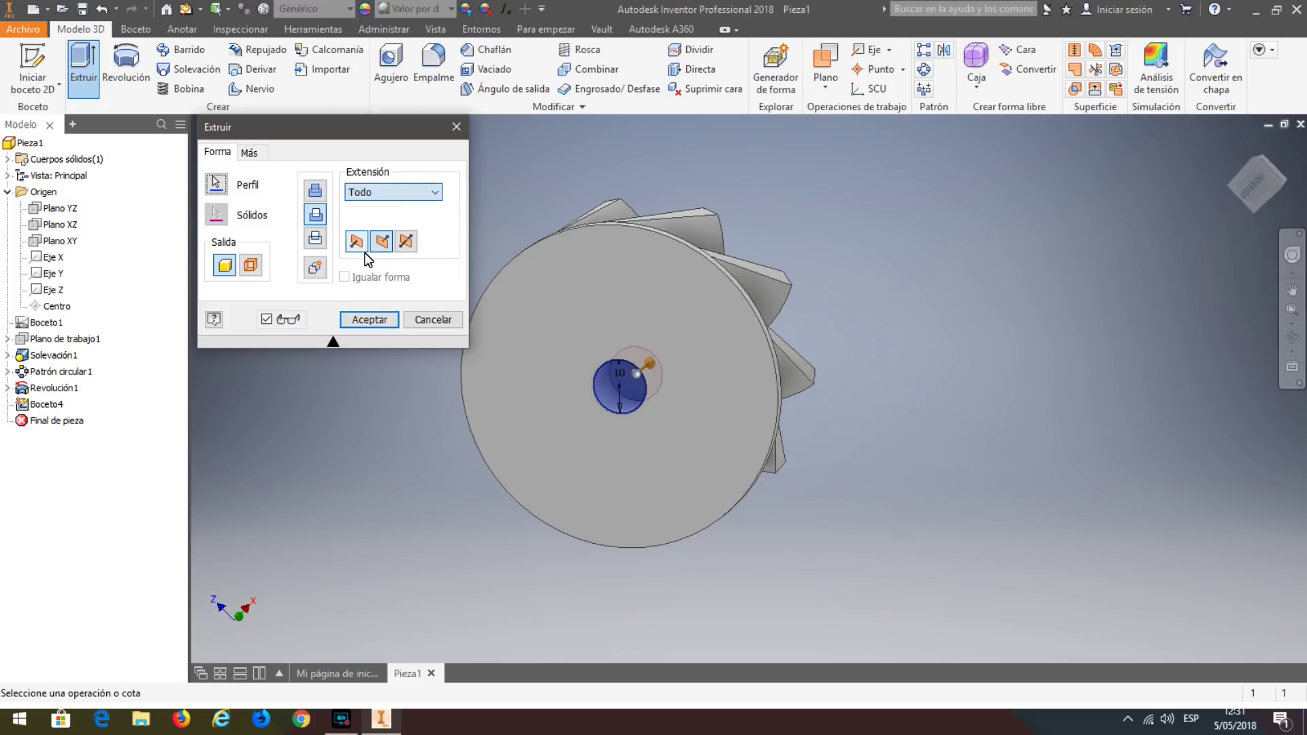
click(355, 320)
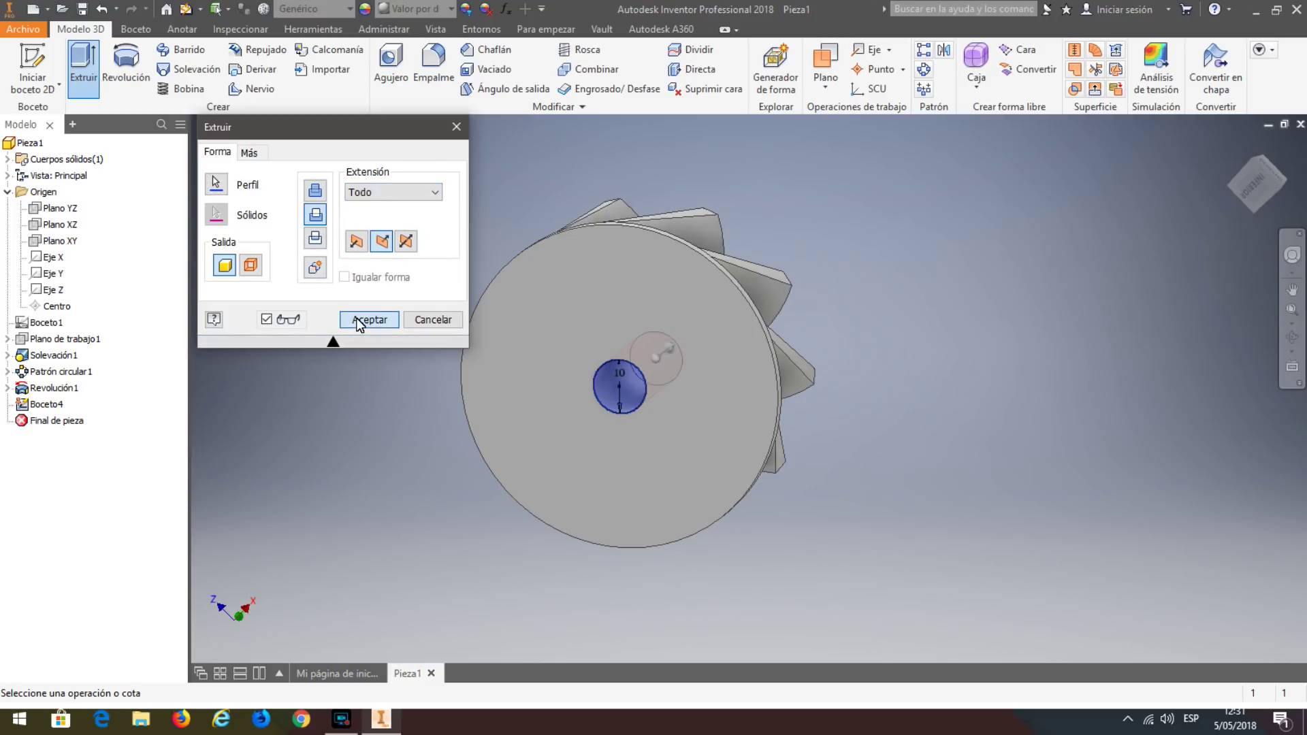
mouse_move(342, 261)
shift+middle_down()
mouse_move(411, 325)
mouse_move(460, 273)
mouse_move(428, 243)
shift+middle_up()
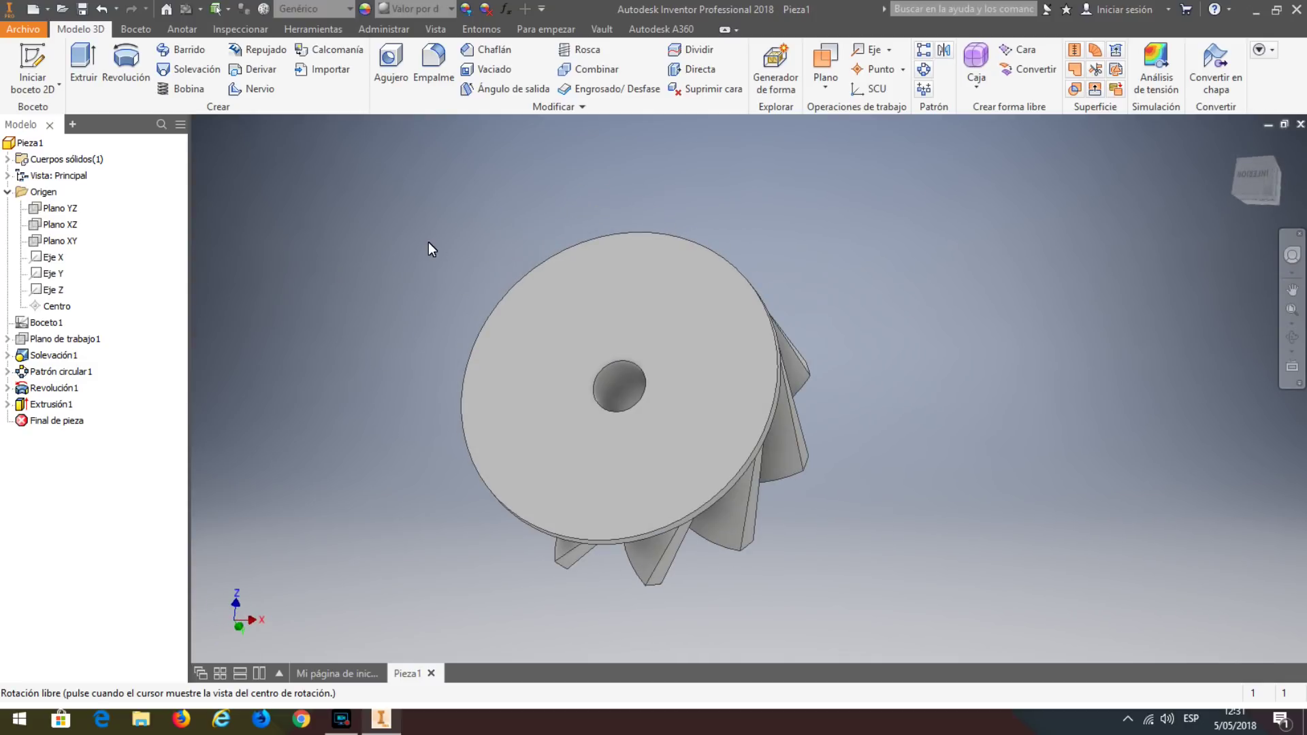
Start a sketch on the disc's front face and draw a small rectangle above the bore.
click(613, 300)
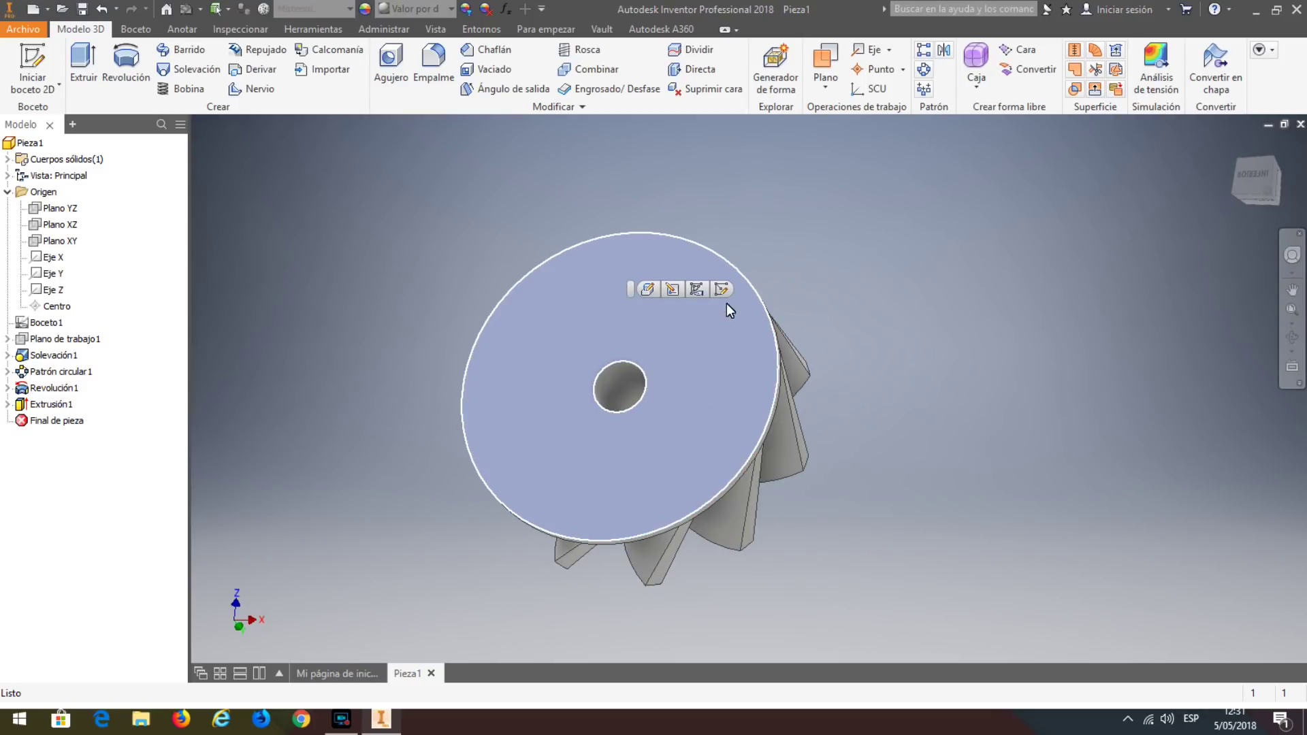
click(723, 289)
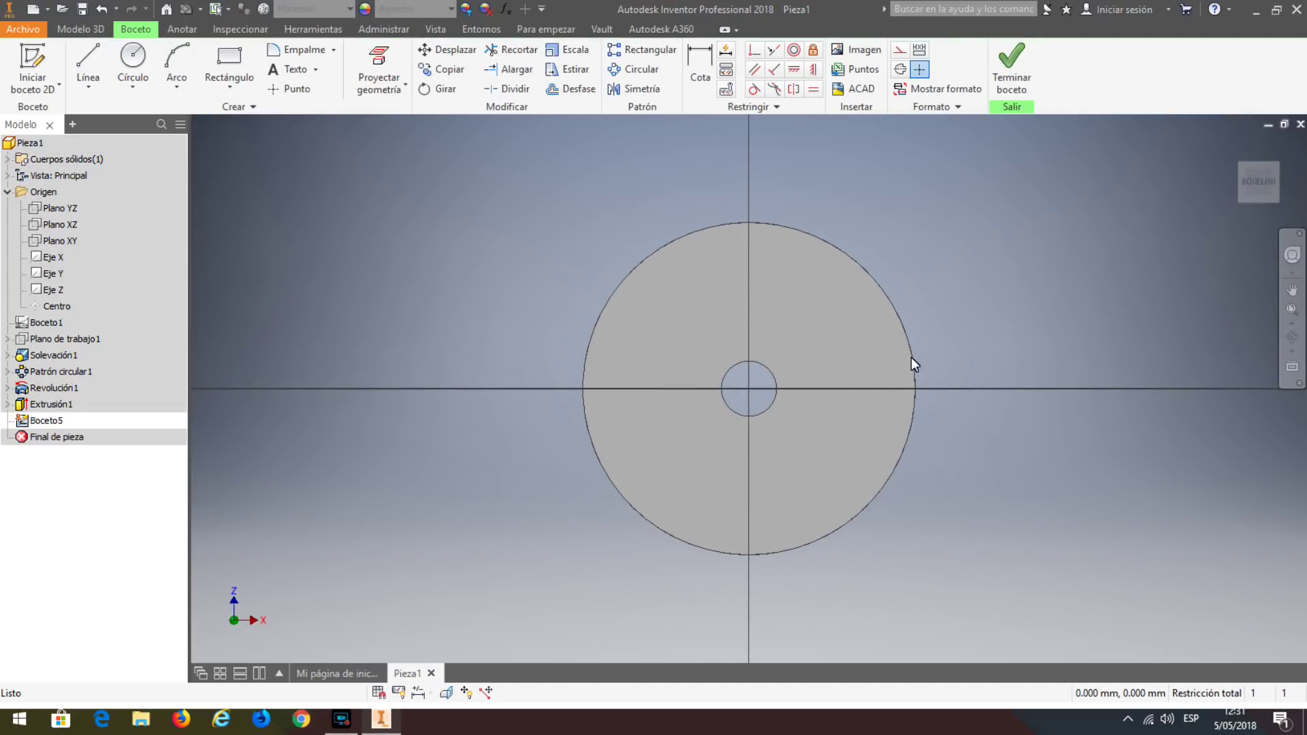
scroll(823, 341, down, 3)
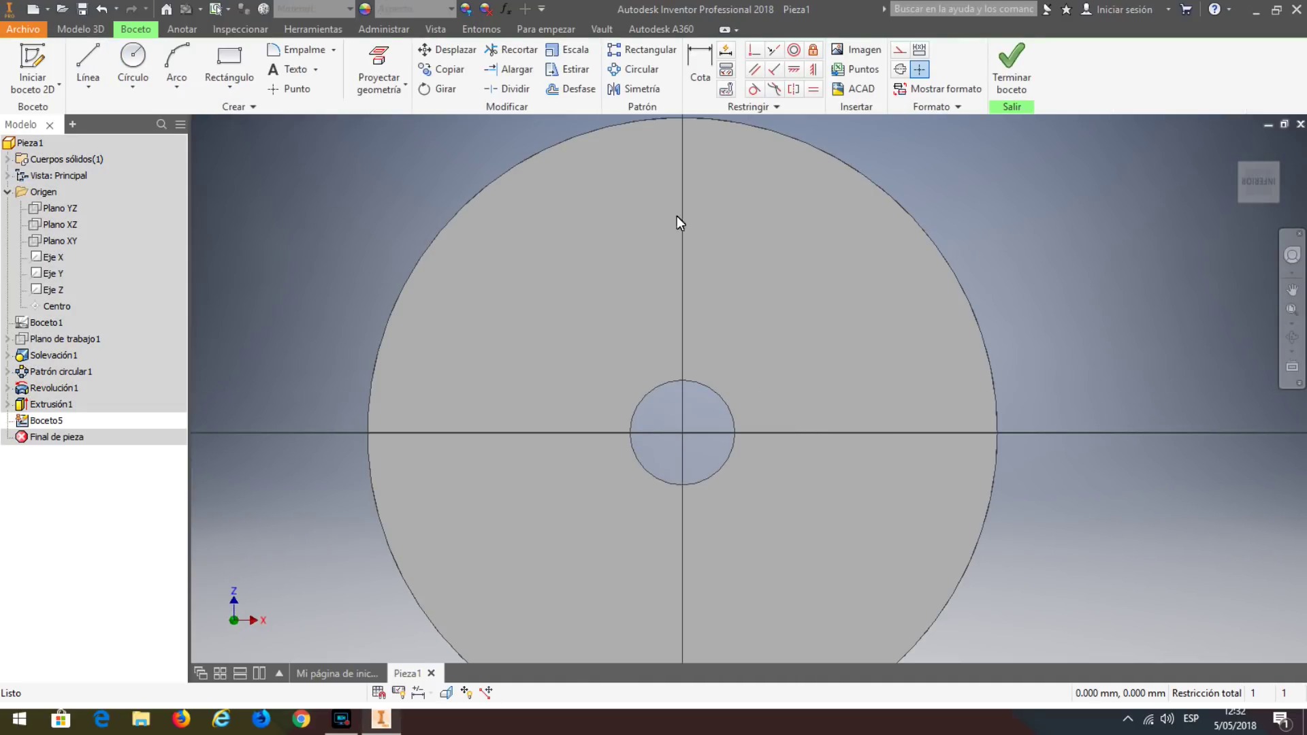
click(228, 63)
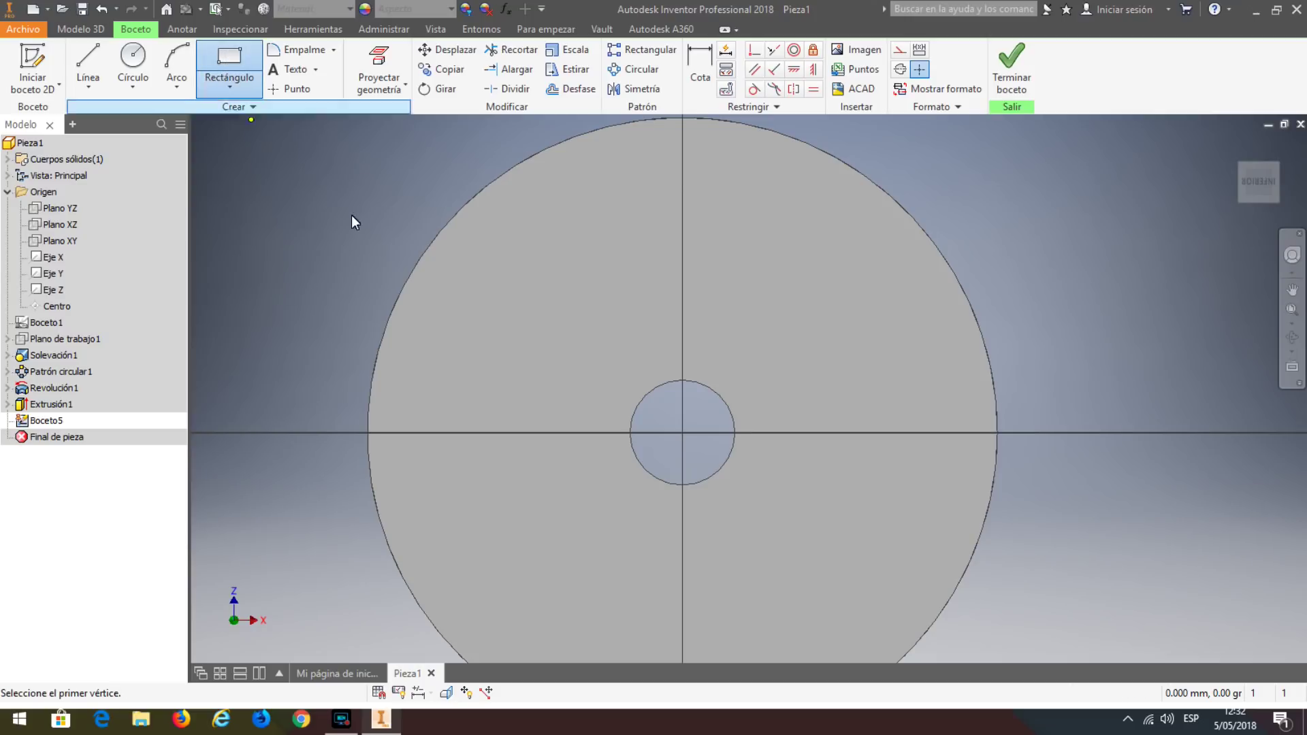
click(655, 361)
click(713, 405)
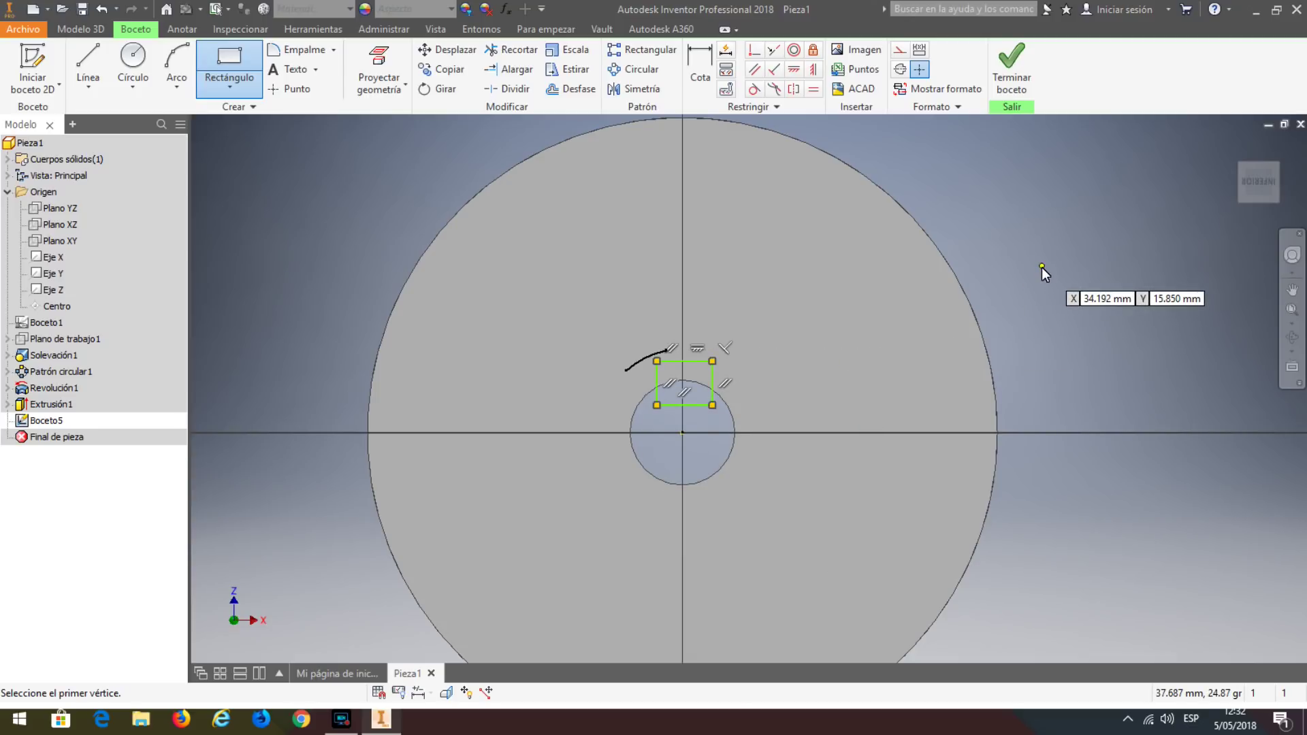
key(Escape)
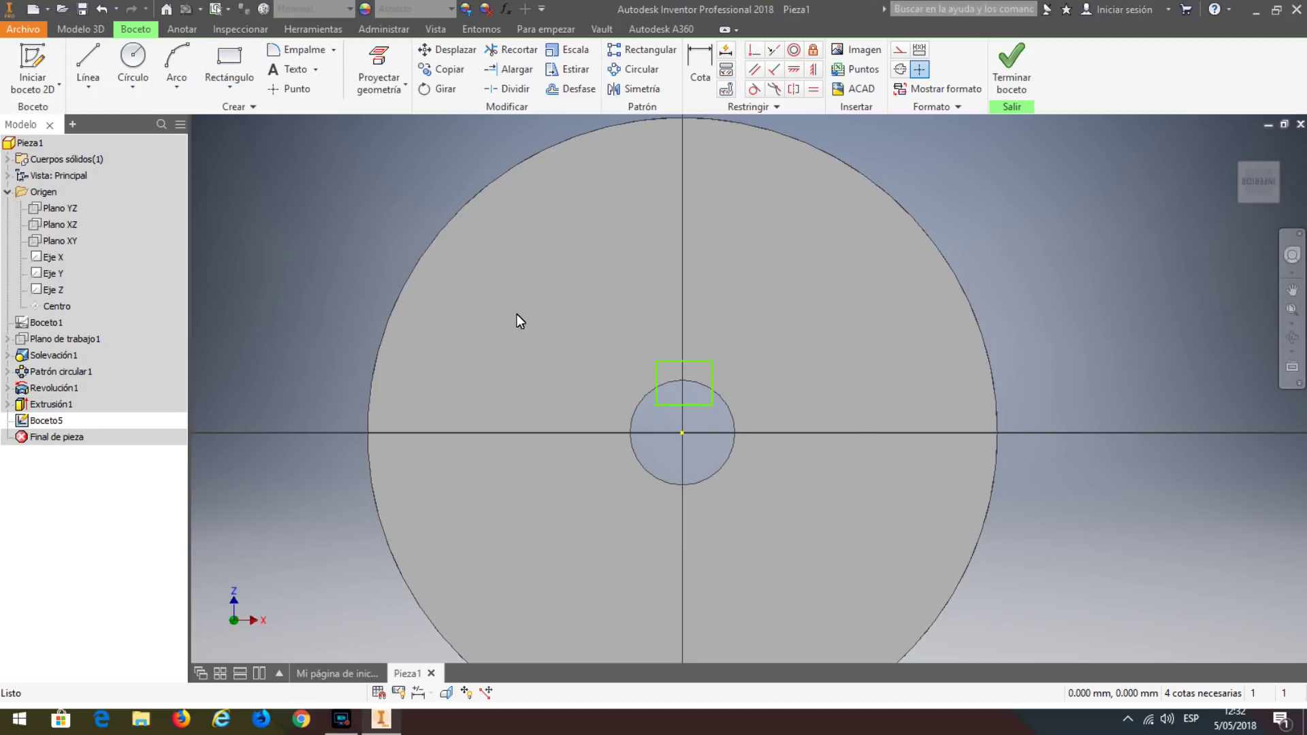
Dimension the rectangle's top edge 6 from the centre and its width 3.
click(700, 68)
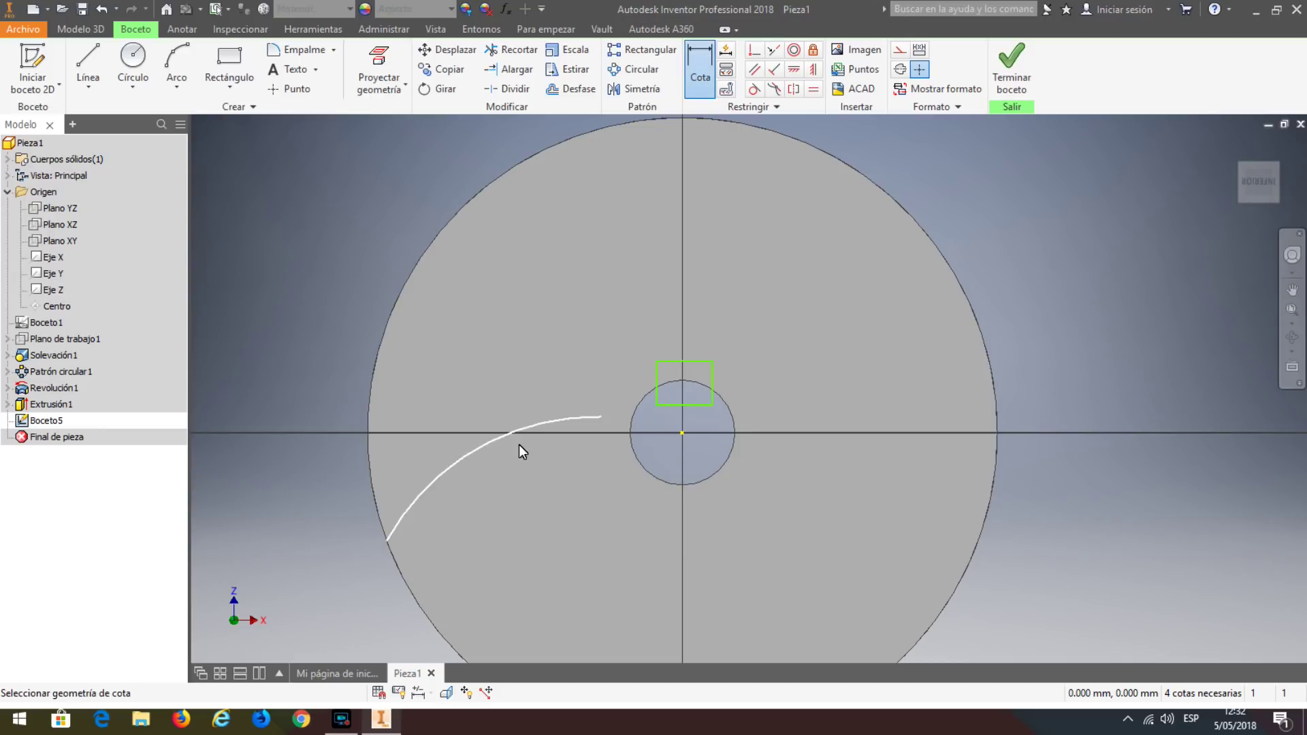
click(656, 361)
click(680, 433)
click(591, 401)
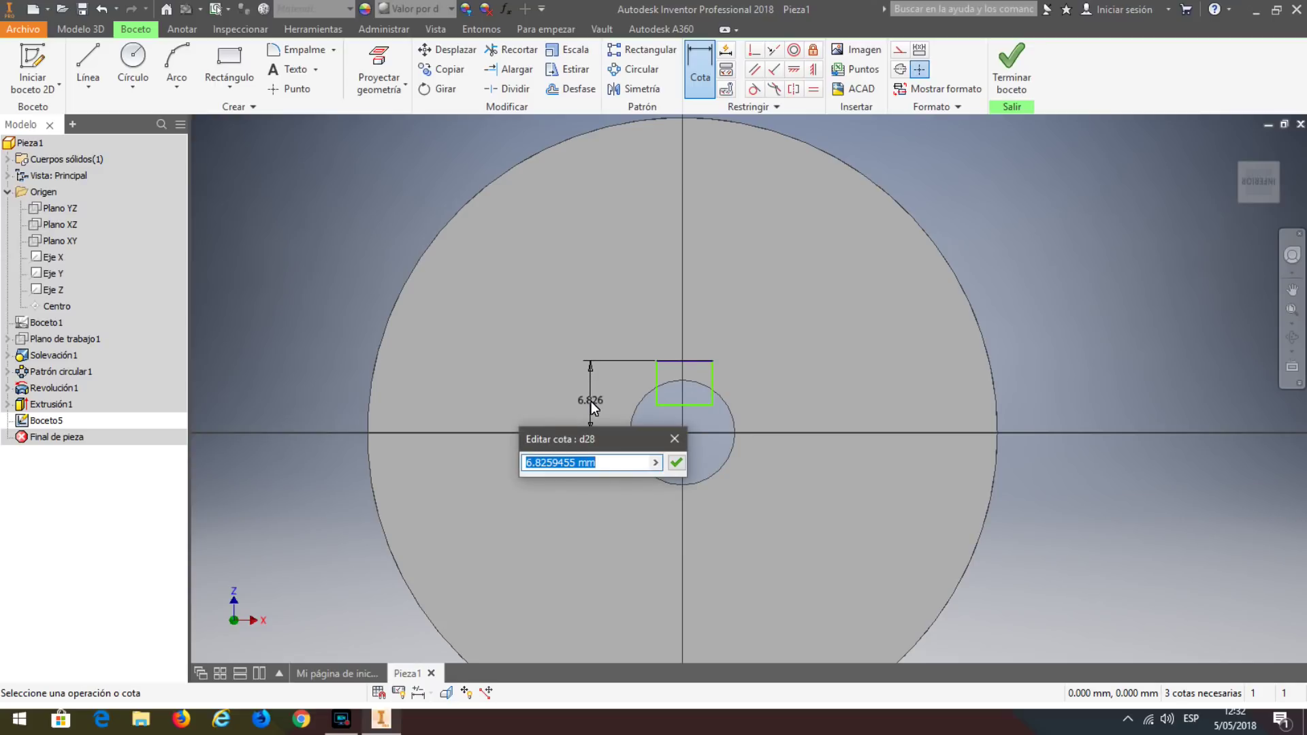
text(6)
key(Return)
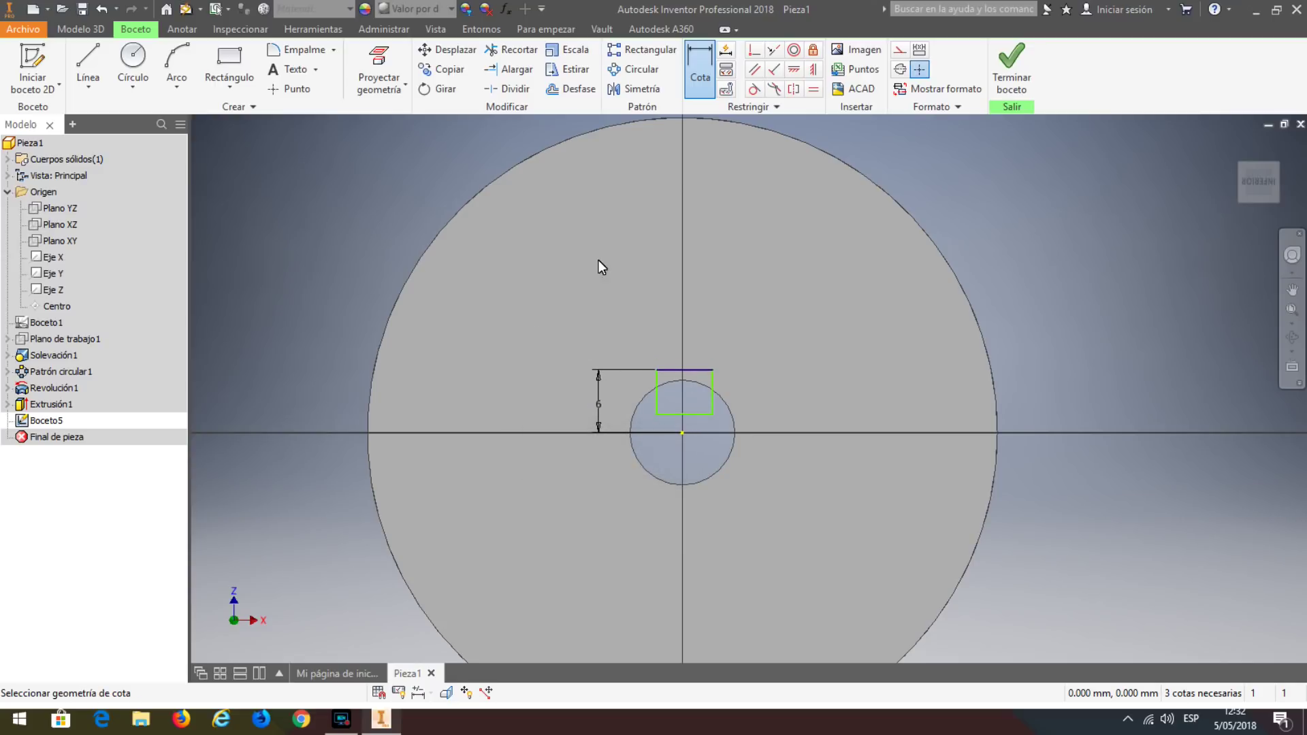
click(666, 371)
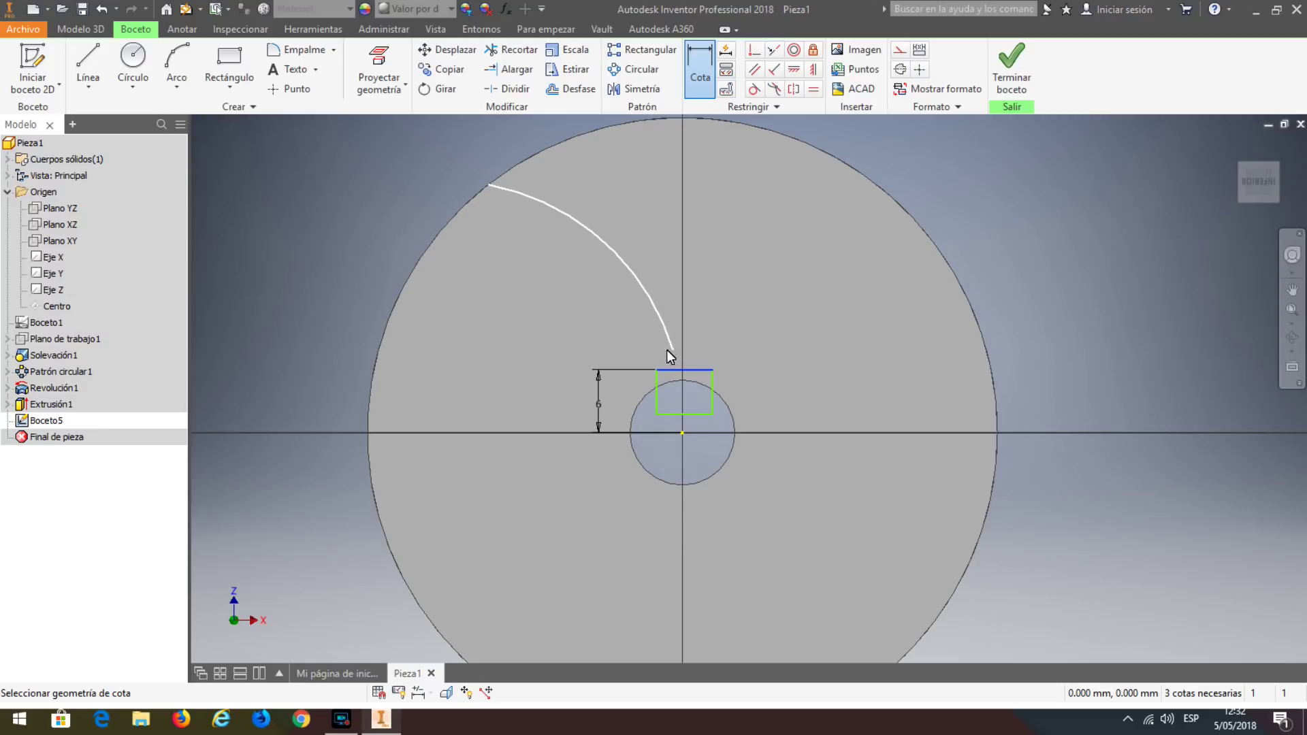
click(694, 335)
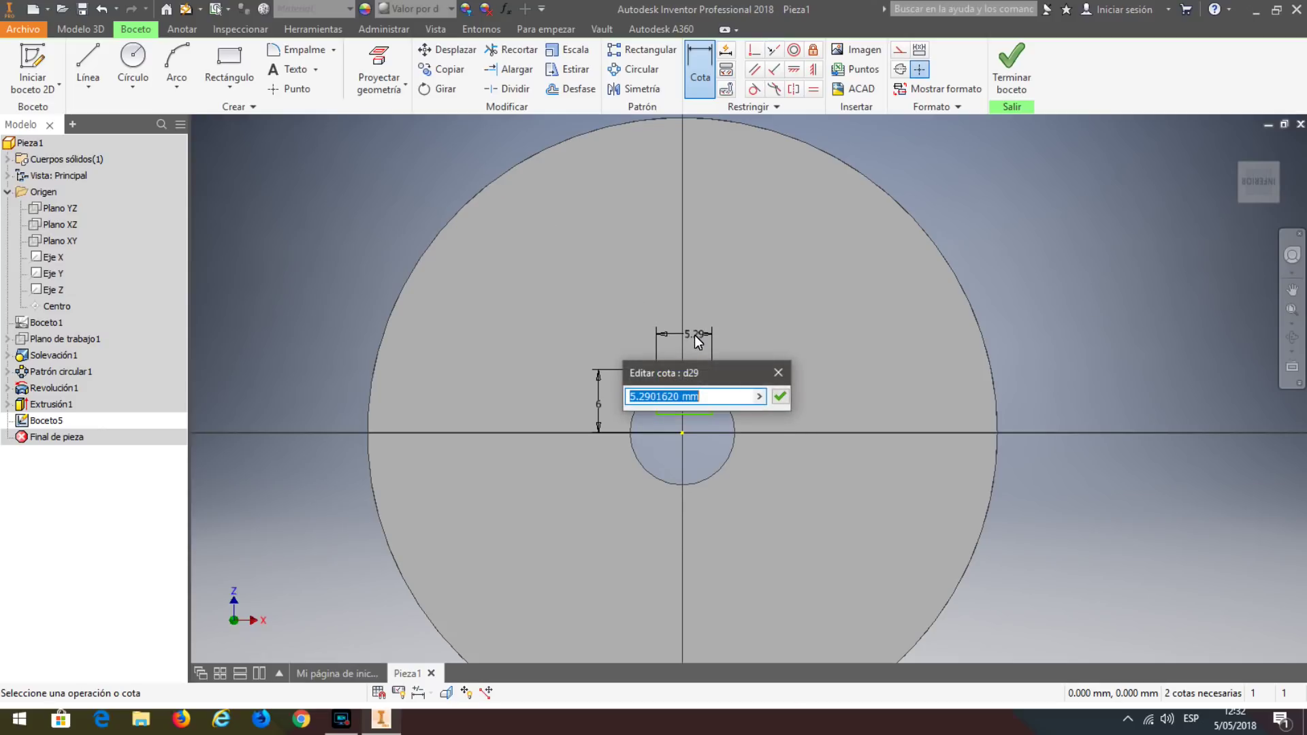
text(3)
key(Return)
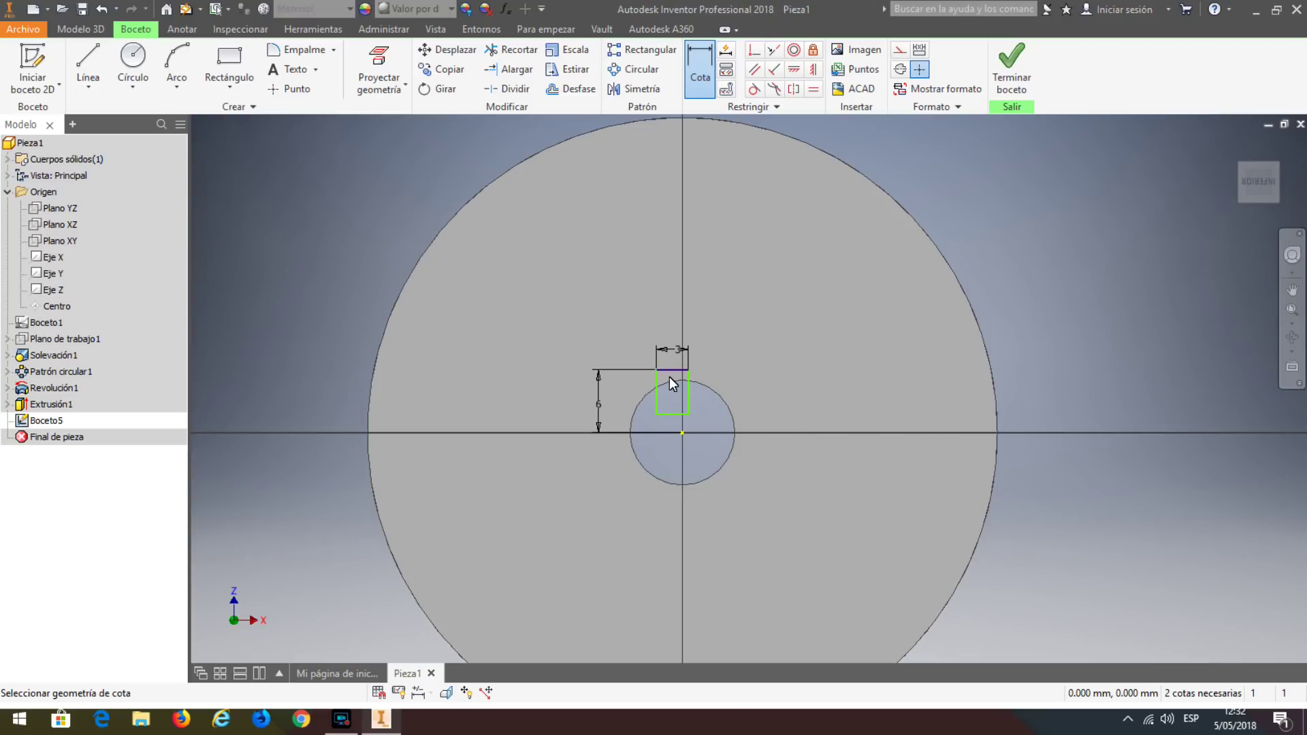
Add the 1.5 sideways and 2 vertical dimensions, then finish the keyway sketch.
click(682, 435)
click(614, 501)
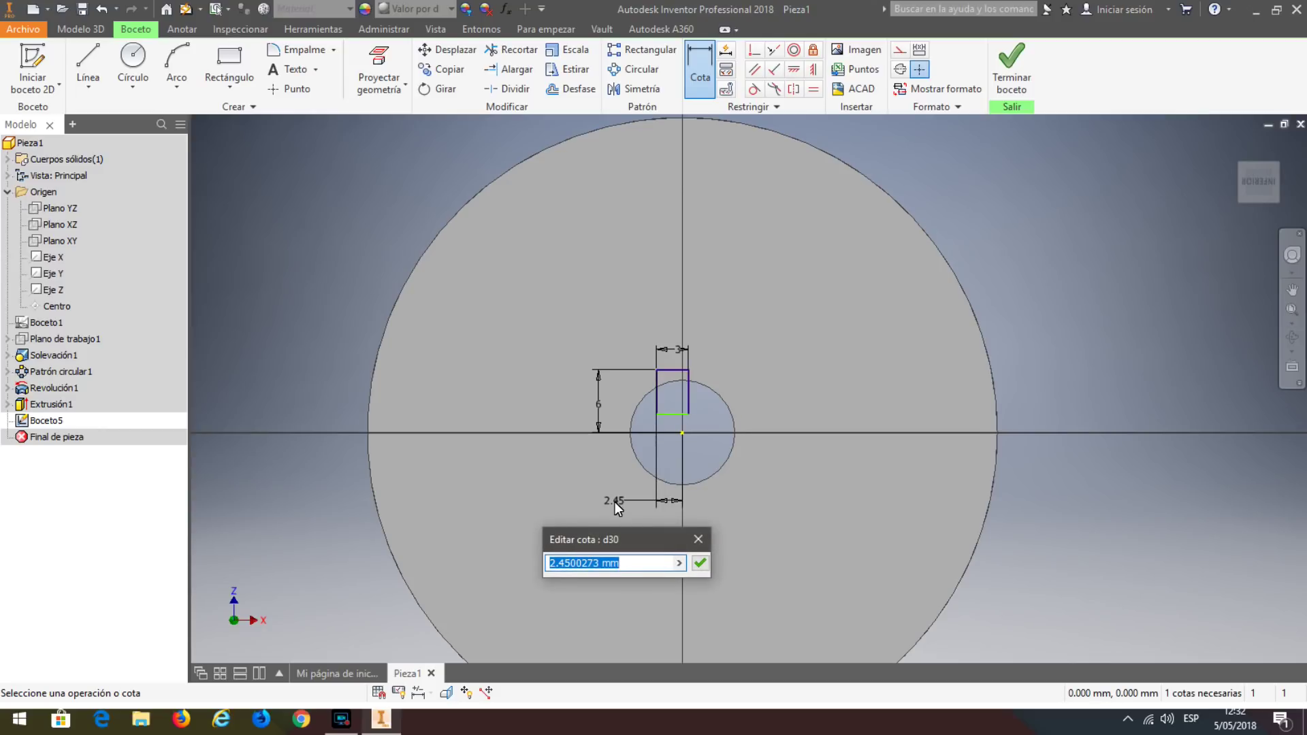
text(1.5)
key(Return)
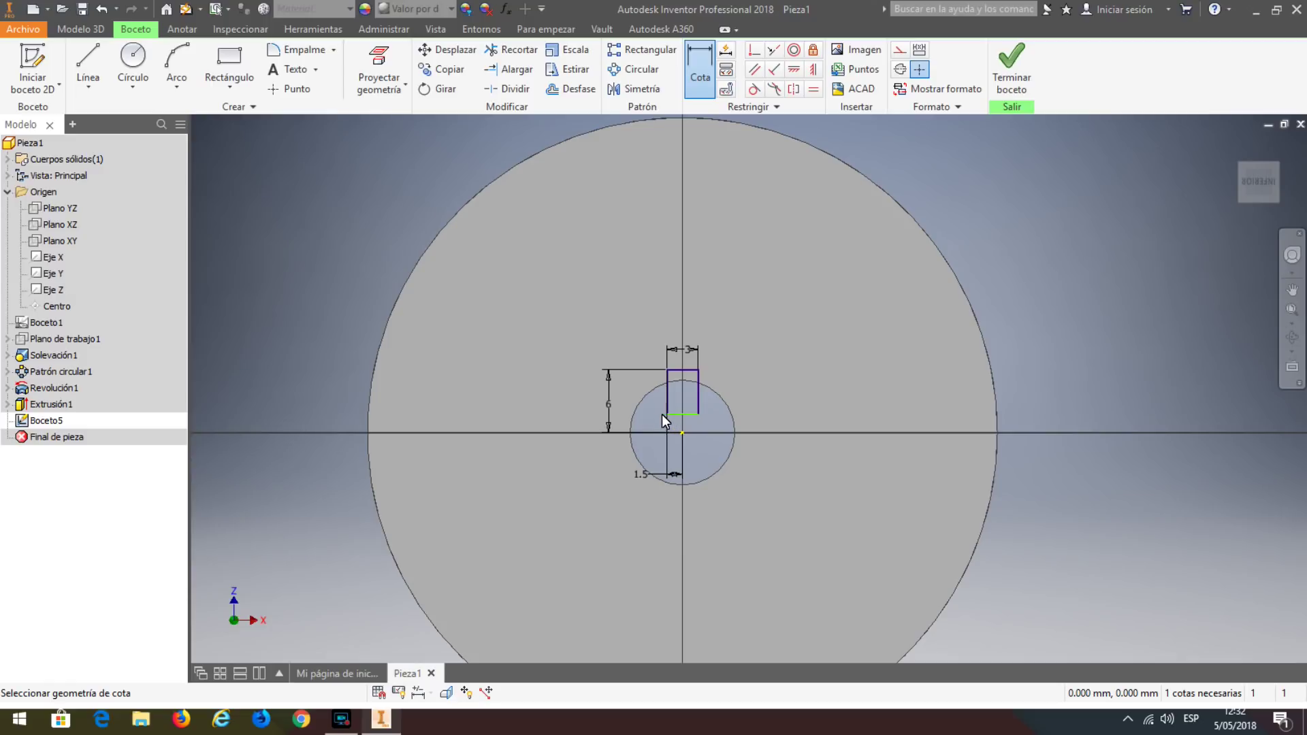
click(667, 415)
click(681, 432)
click(557, 411)
text(2)
key(Return)
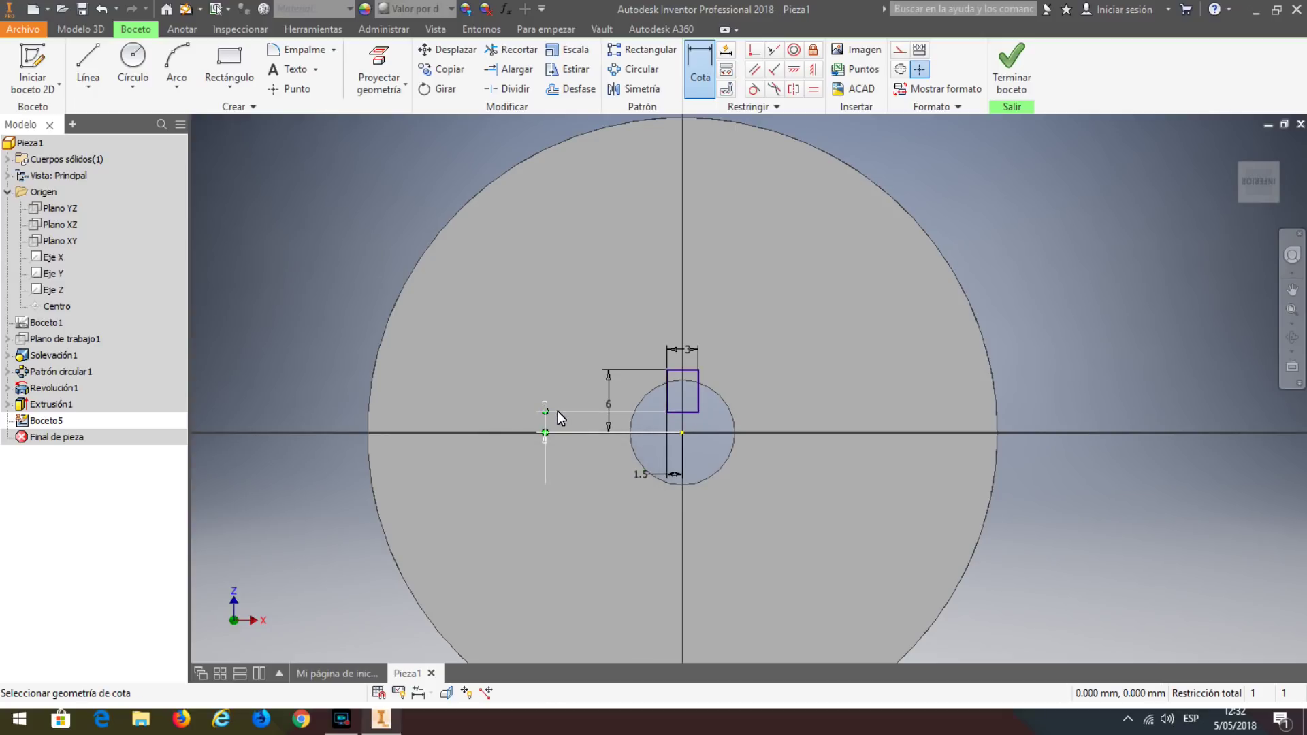
mouse_move(1257, 182)
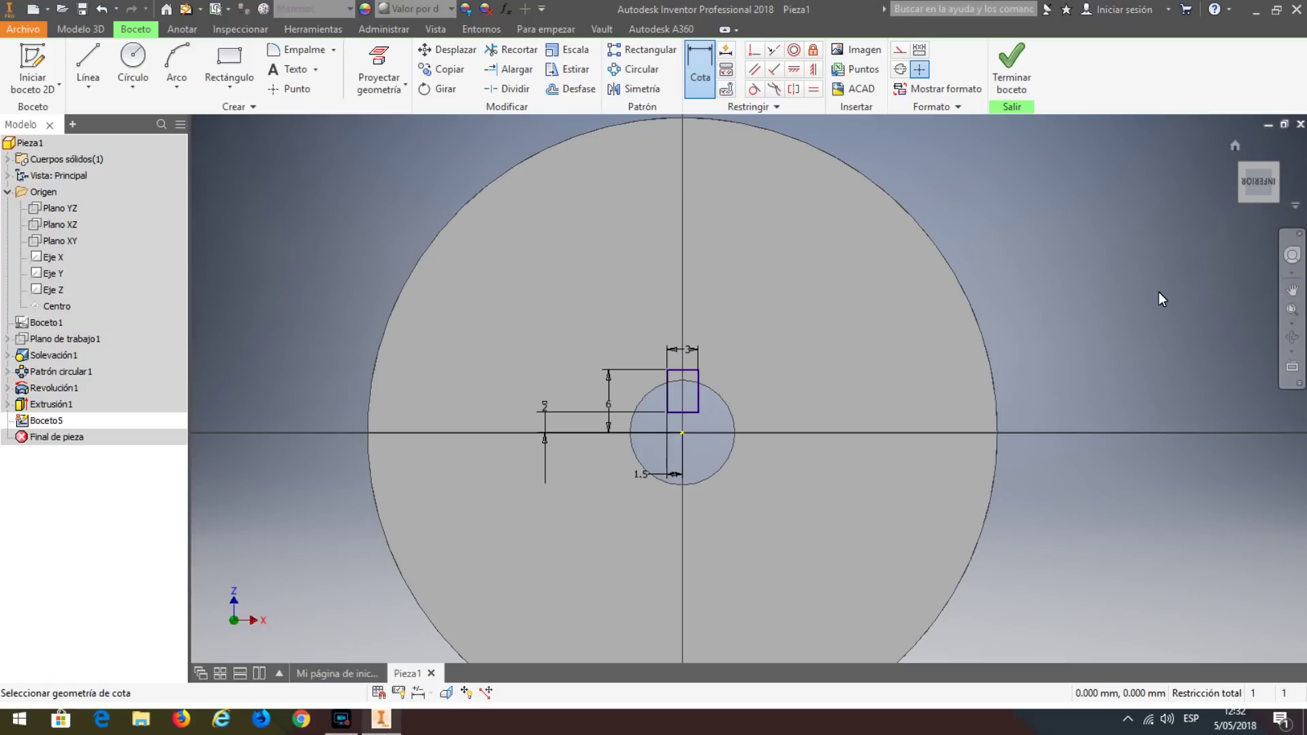
click(1014, 72)
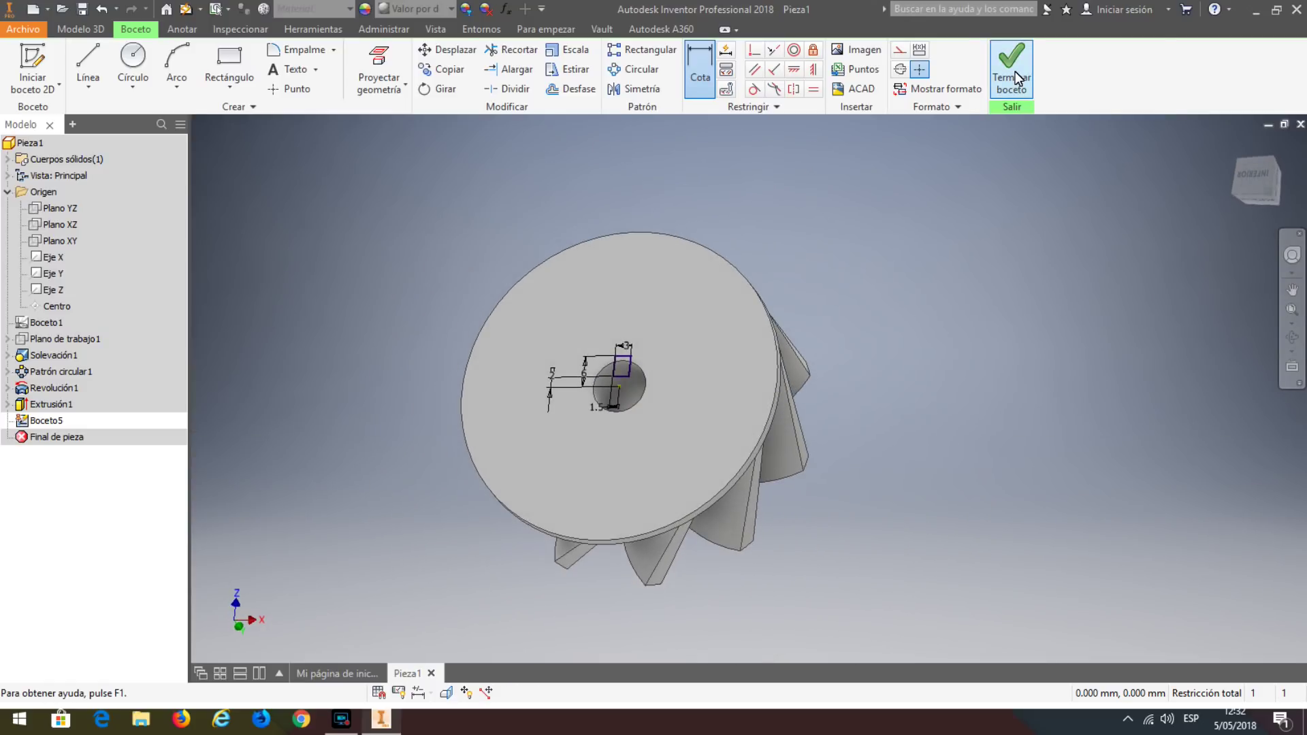
Extrude the keyway rectangle as a Cut through everything (Todo) to notch the bore.
click(84, 62)
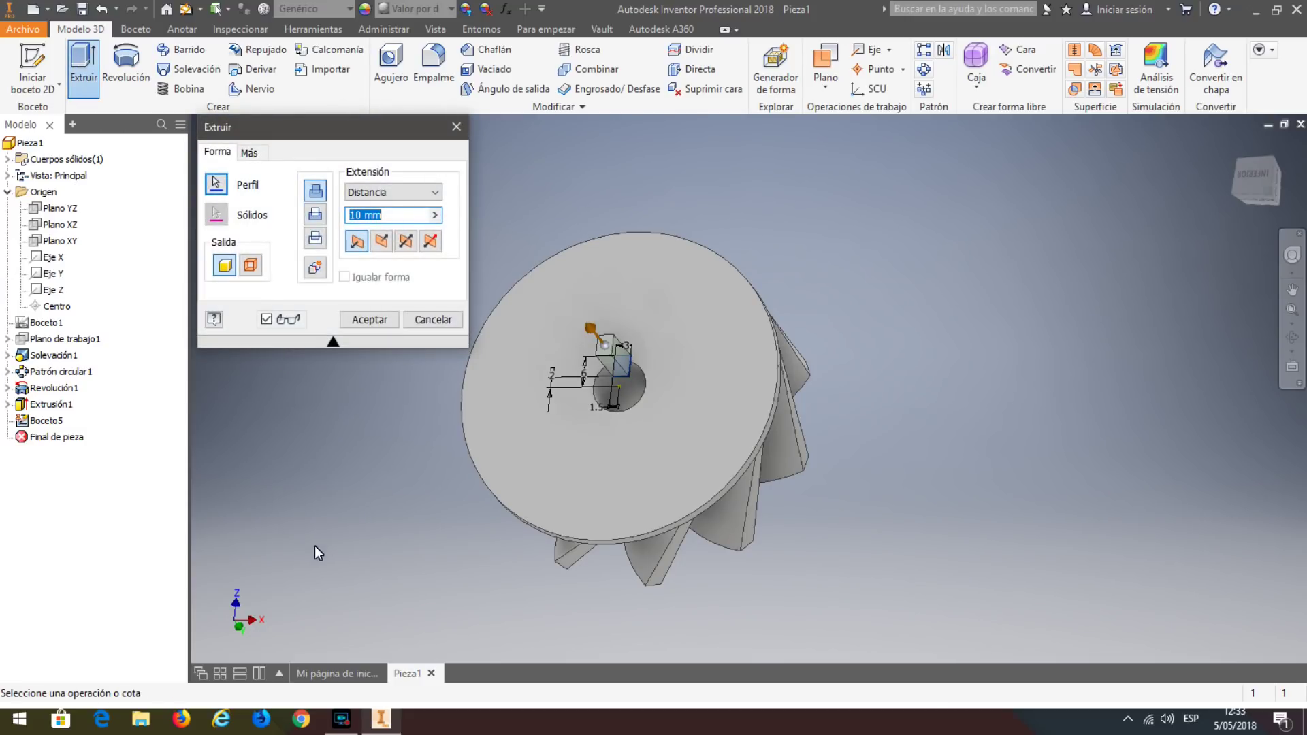
click(315, 215)
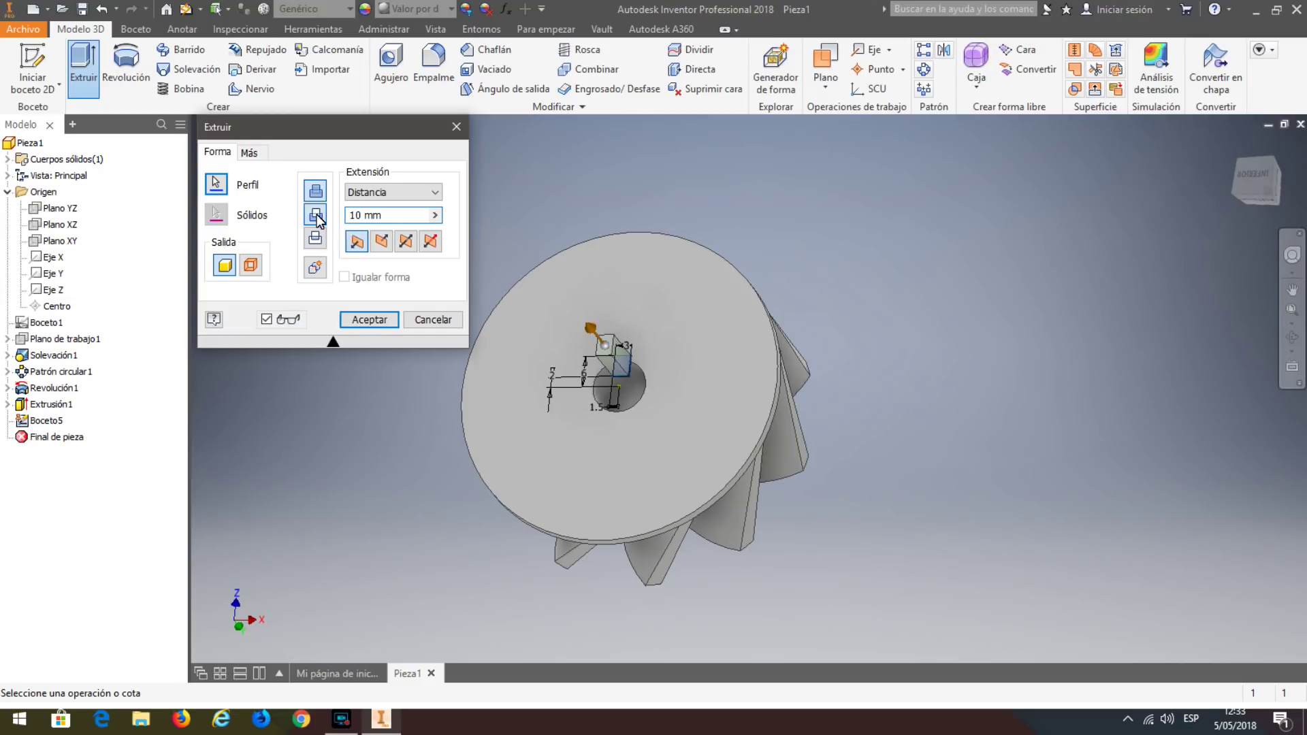
click(435, 192)
click(376, 250)
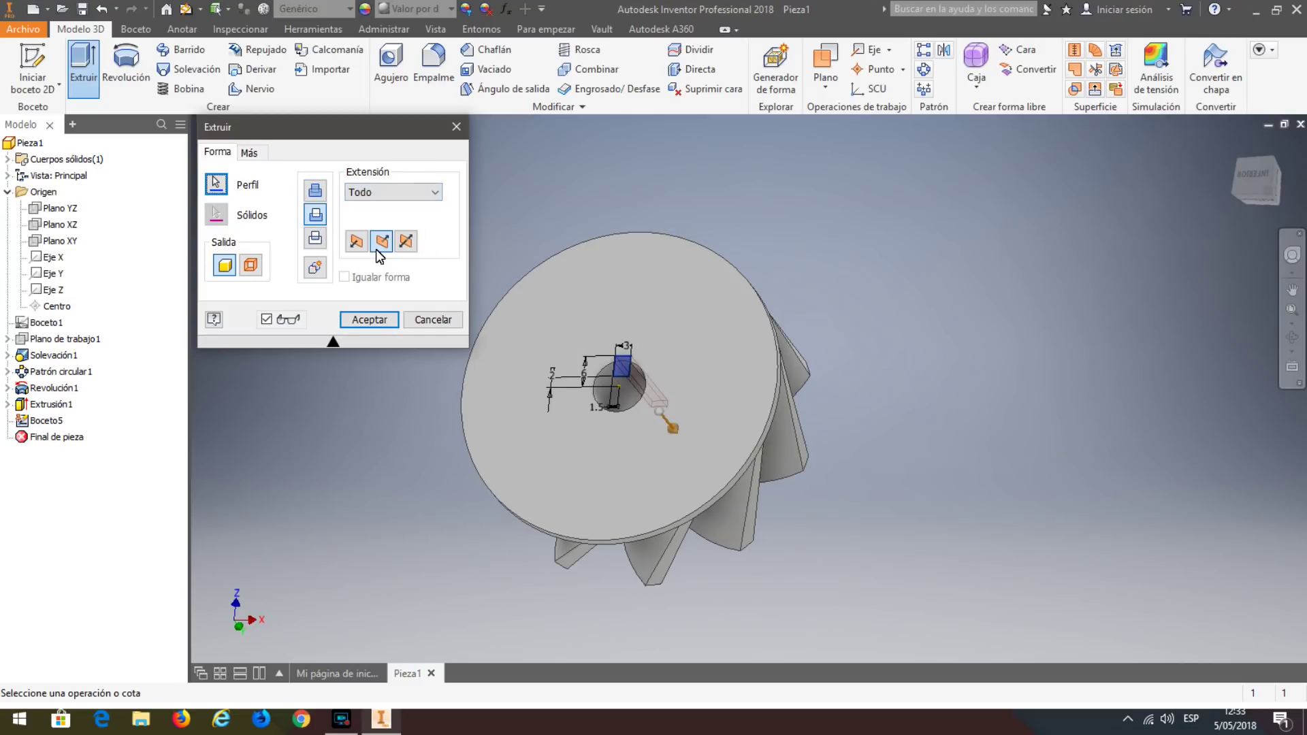
click(374, 318)
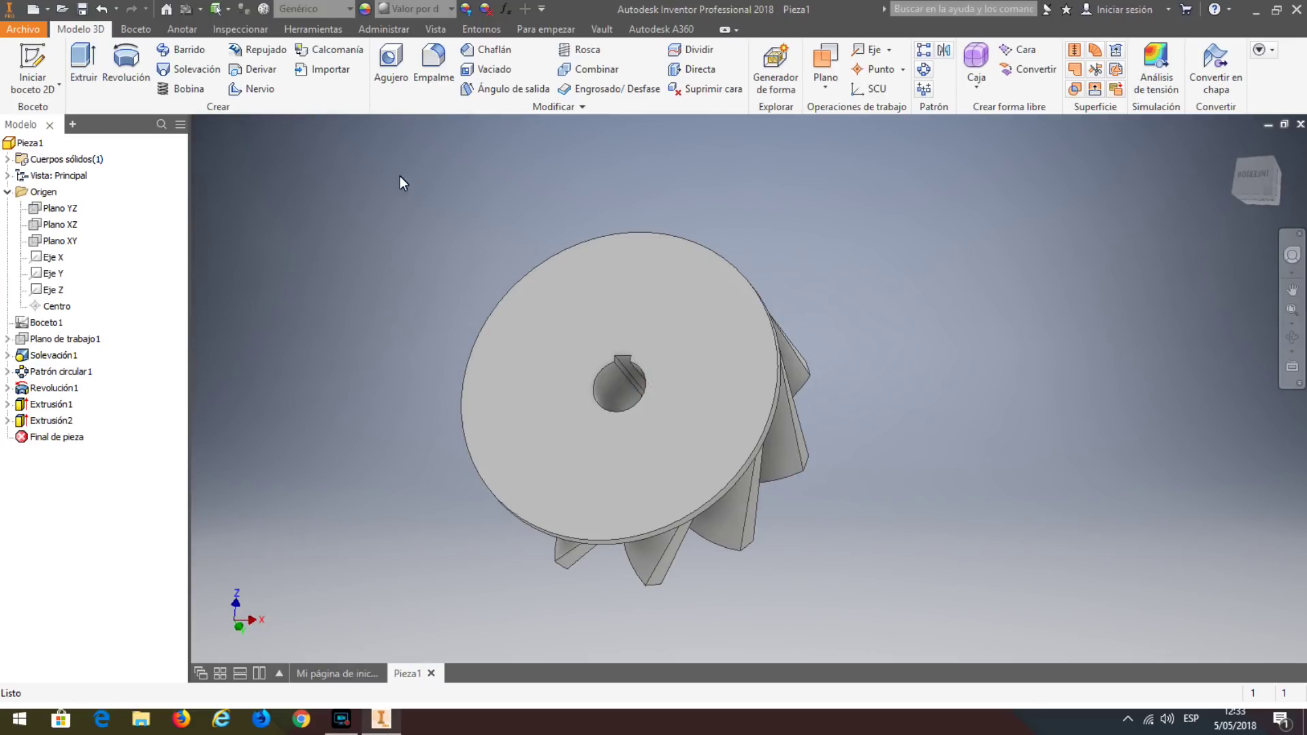
Circular-pattern the keyway cut 5 times over 360° about the bore axis.
click(924, 69)
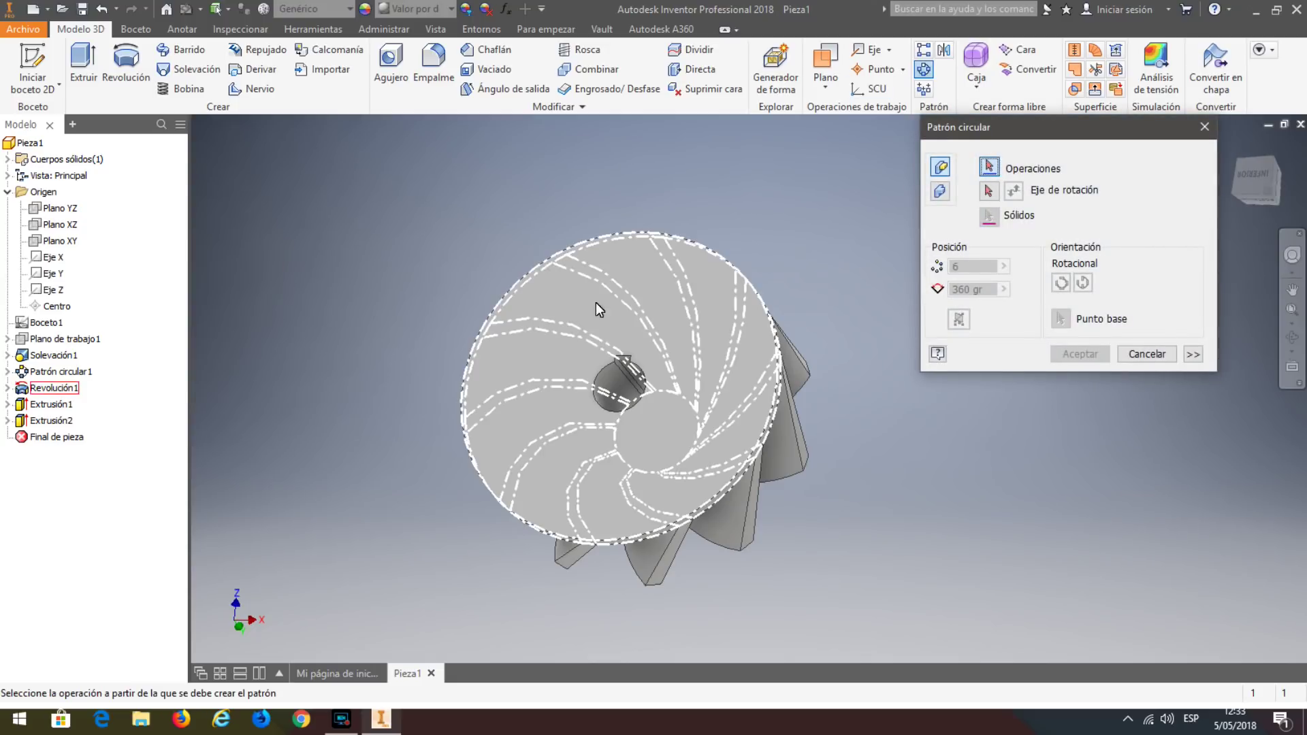
click(620, 363)
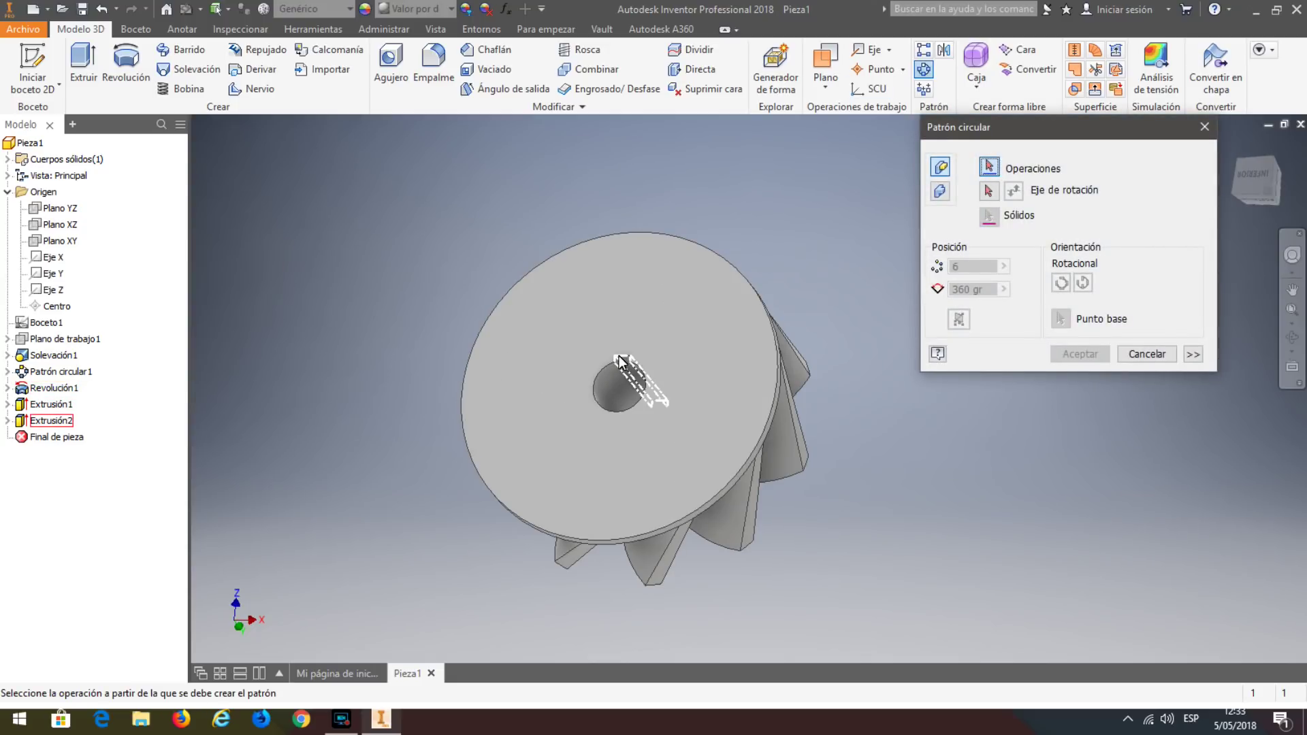
click(989, 191)
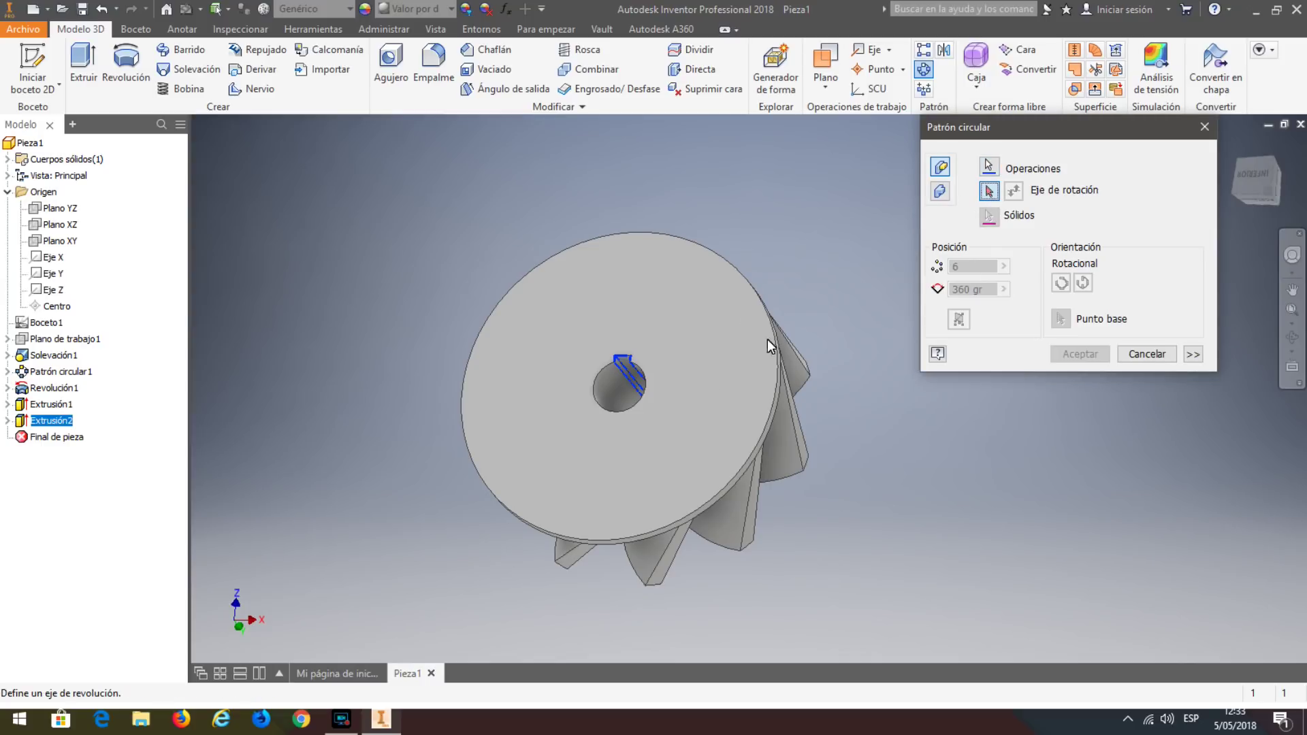
click(641, 404)
text(5)
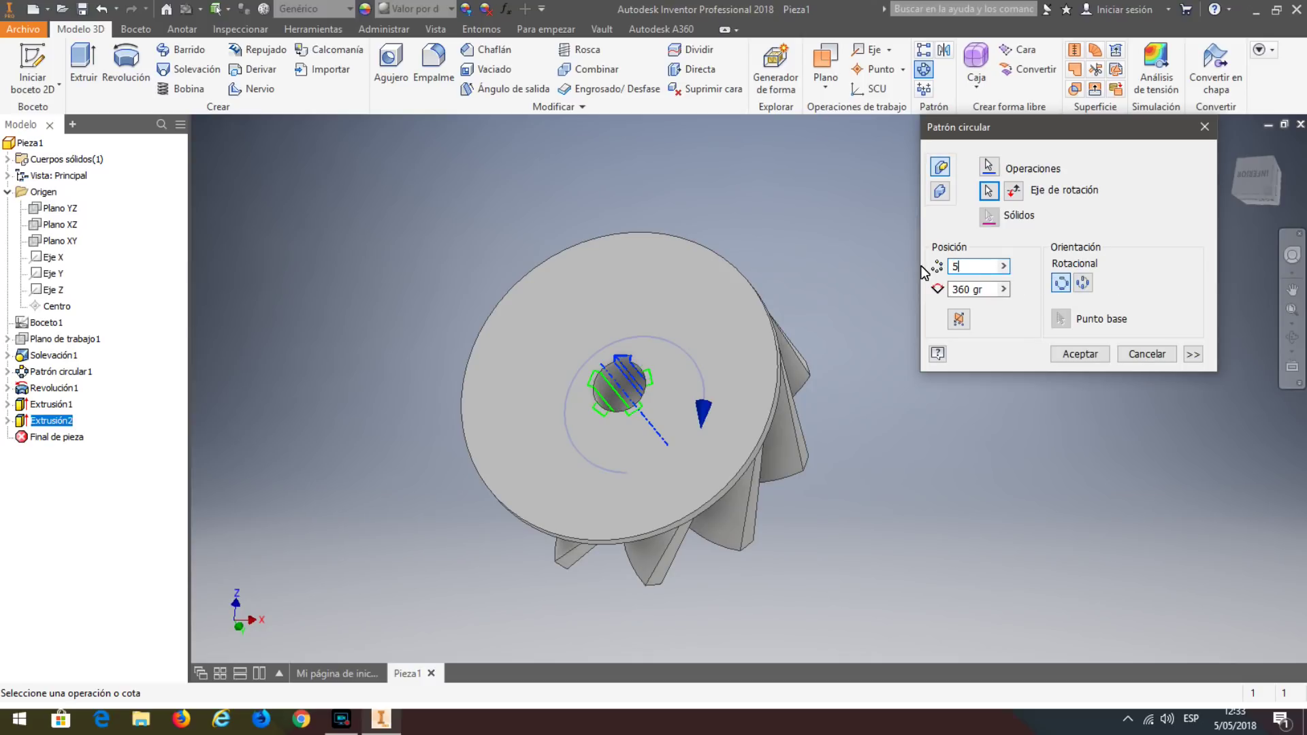
click(1082, 354)
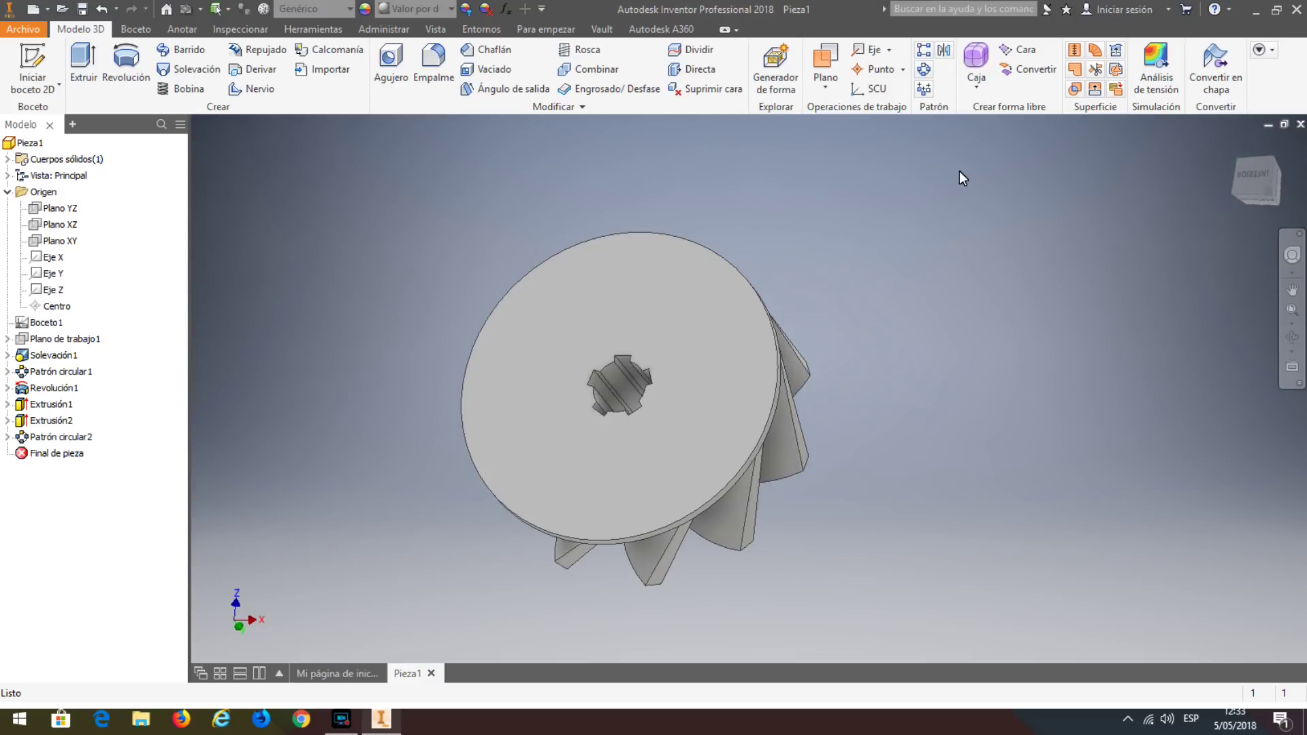
Sketch a circle centred on the bore on the hub's front face.
click(594, 288)
click(690, 277)
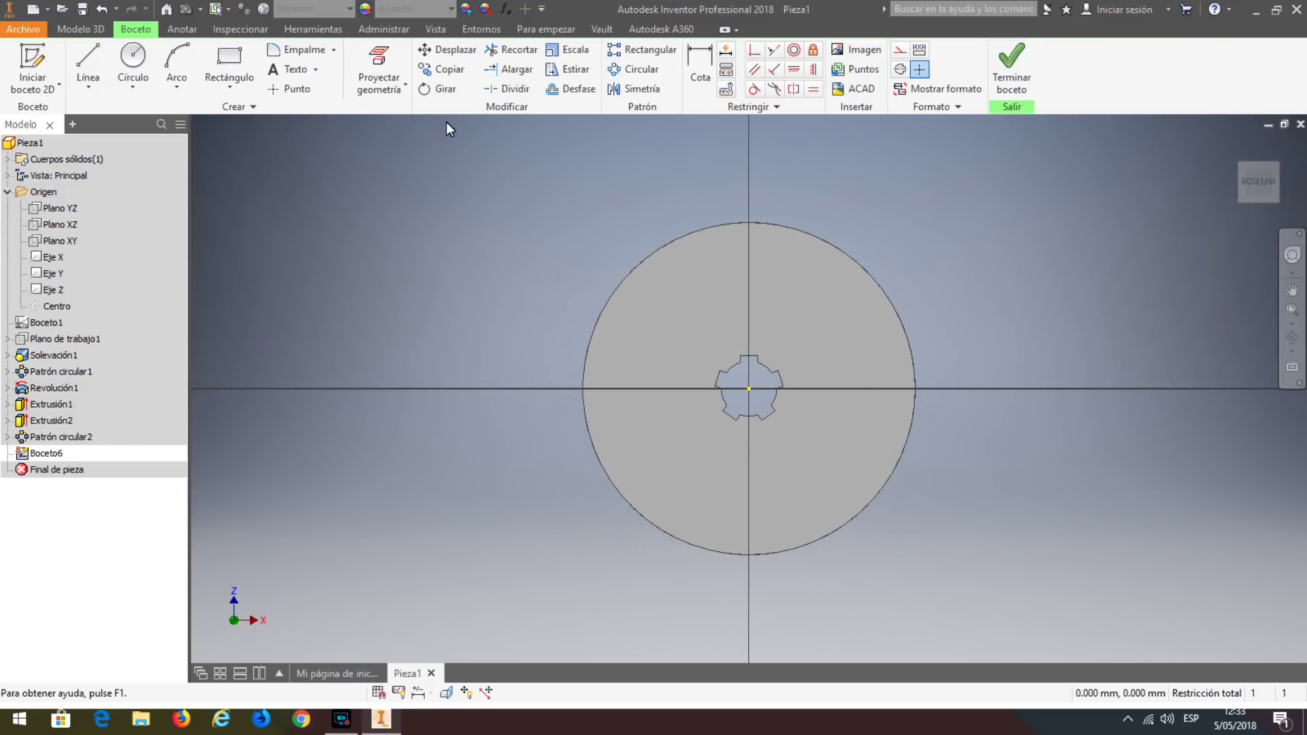
click(133, 60)
click(750, 390)
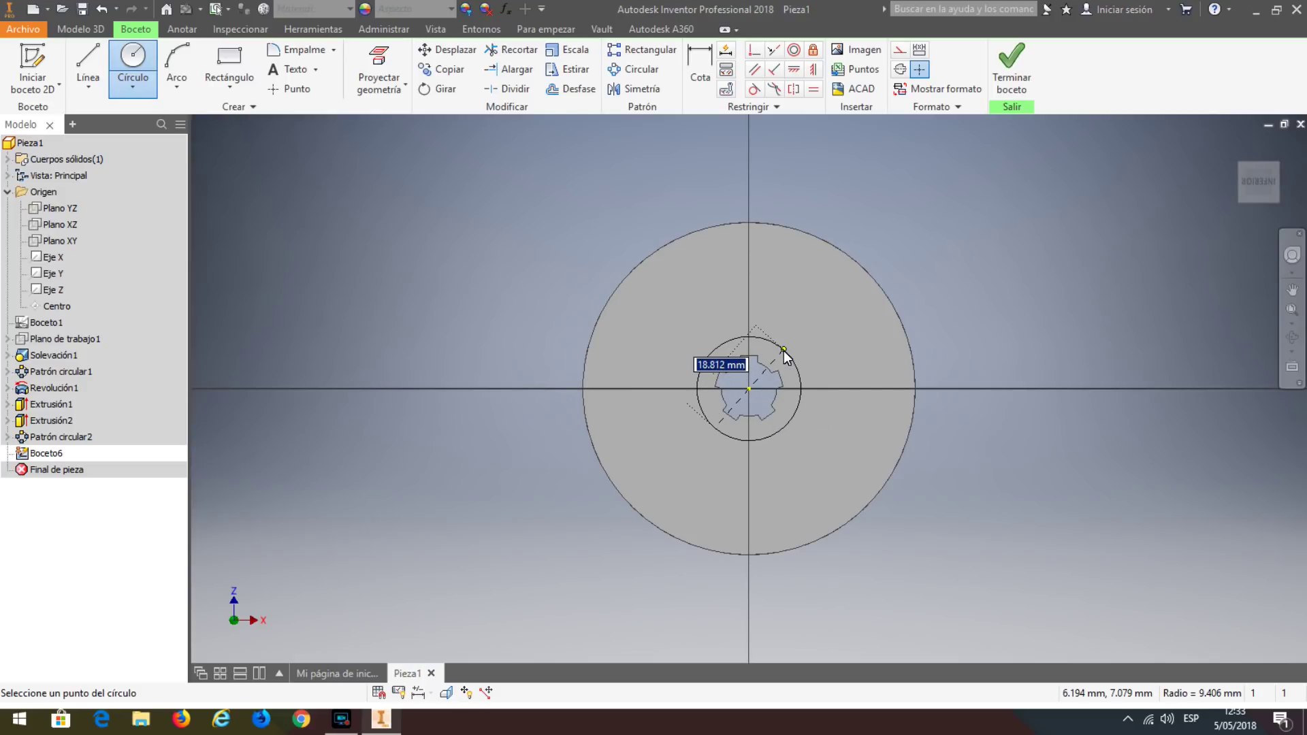
text(10)
key(Escape)
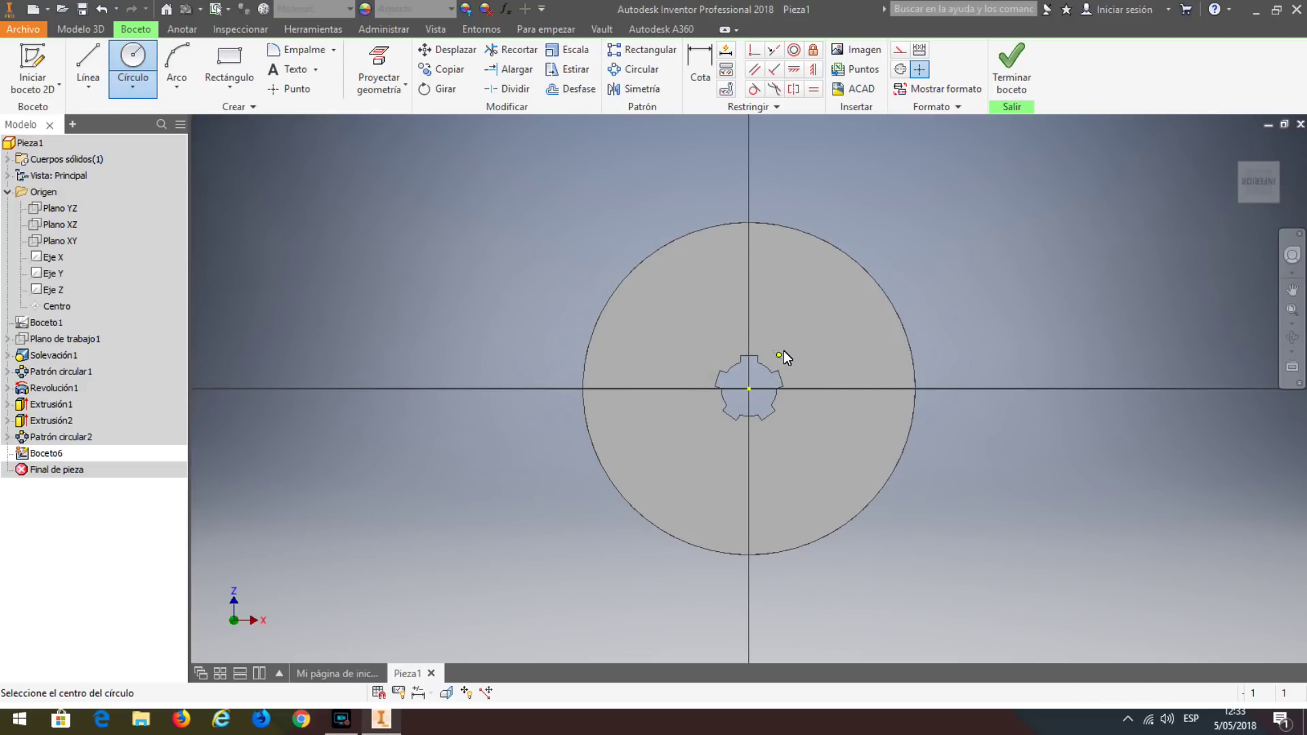
click(1006, 63)
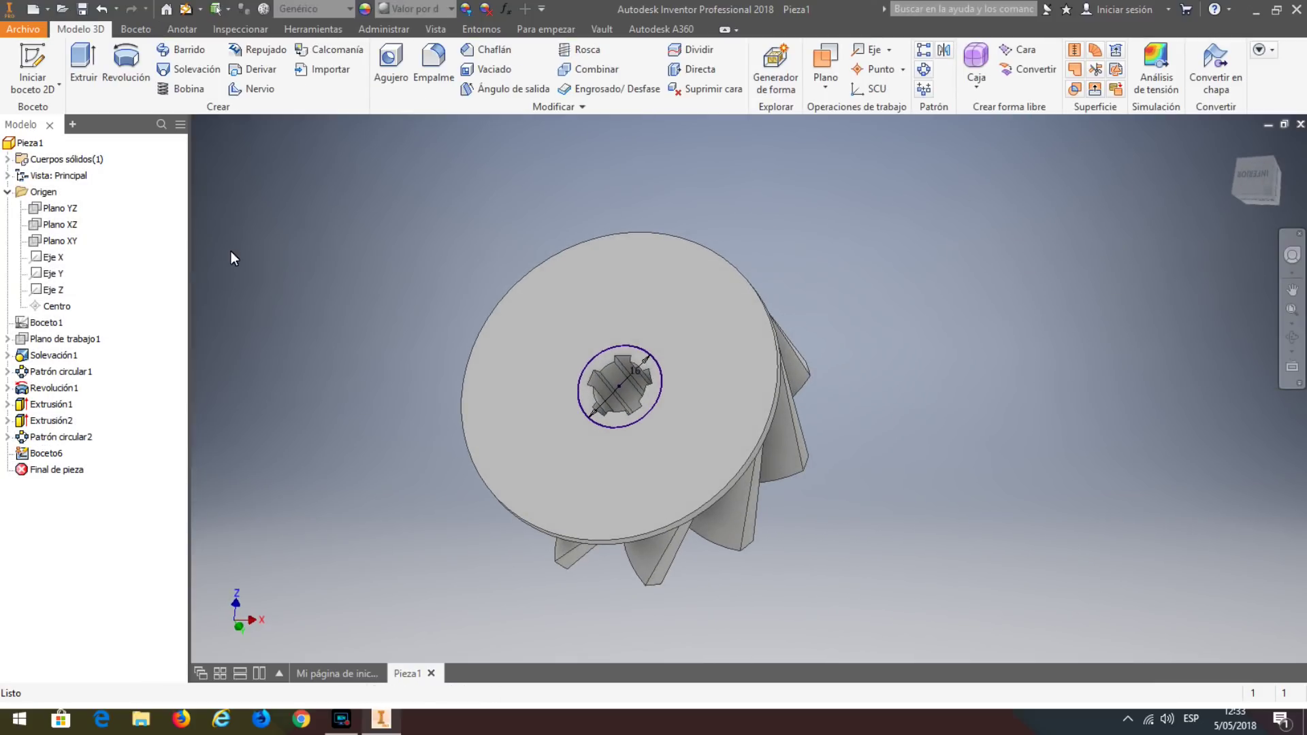
Extrude the new circle as a 3 mm deep cut into the hub.
click(84, 60)
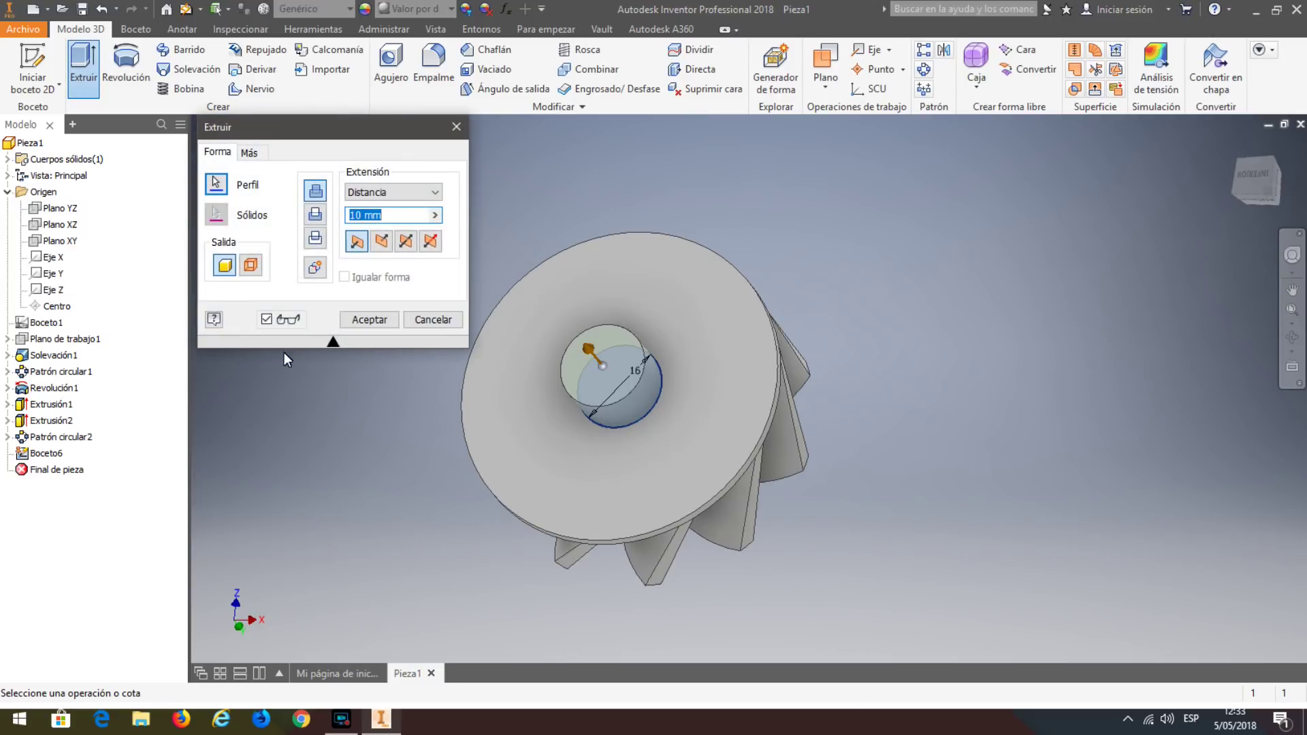
click(315, 215)
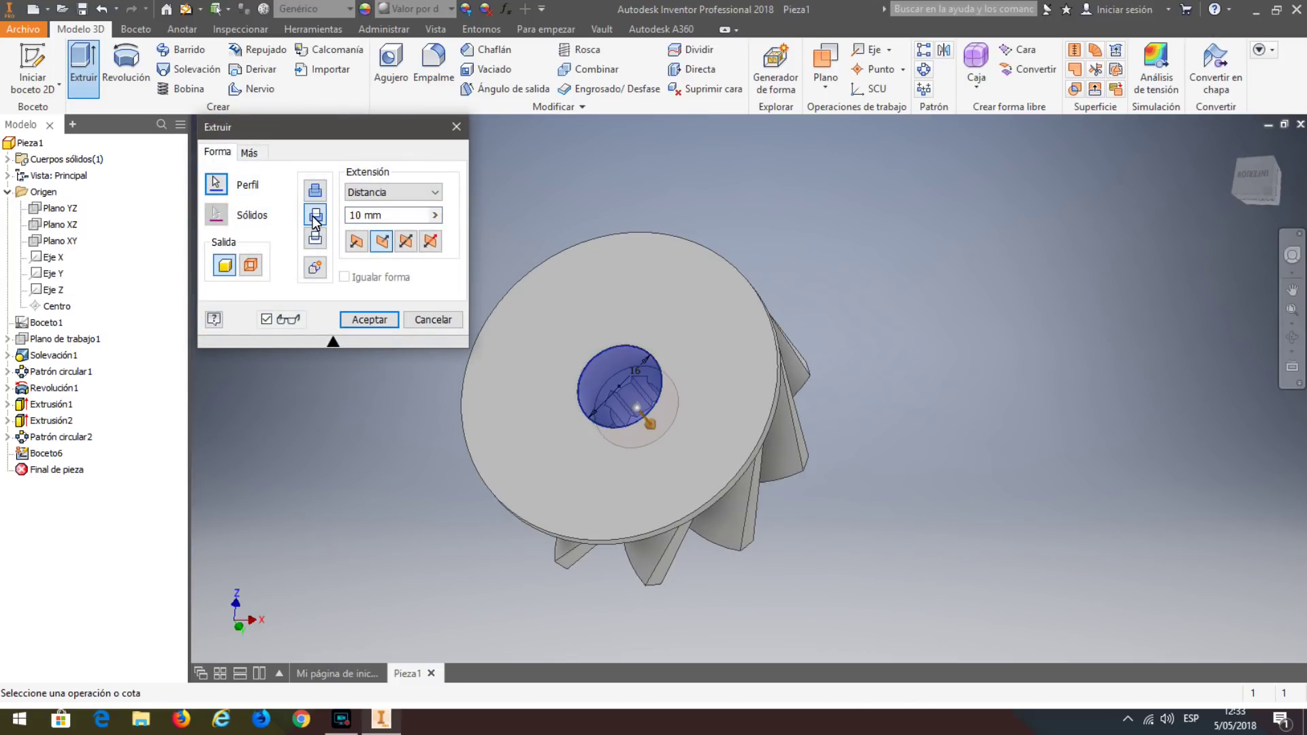
text(3)
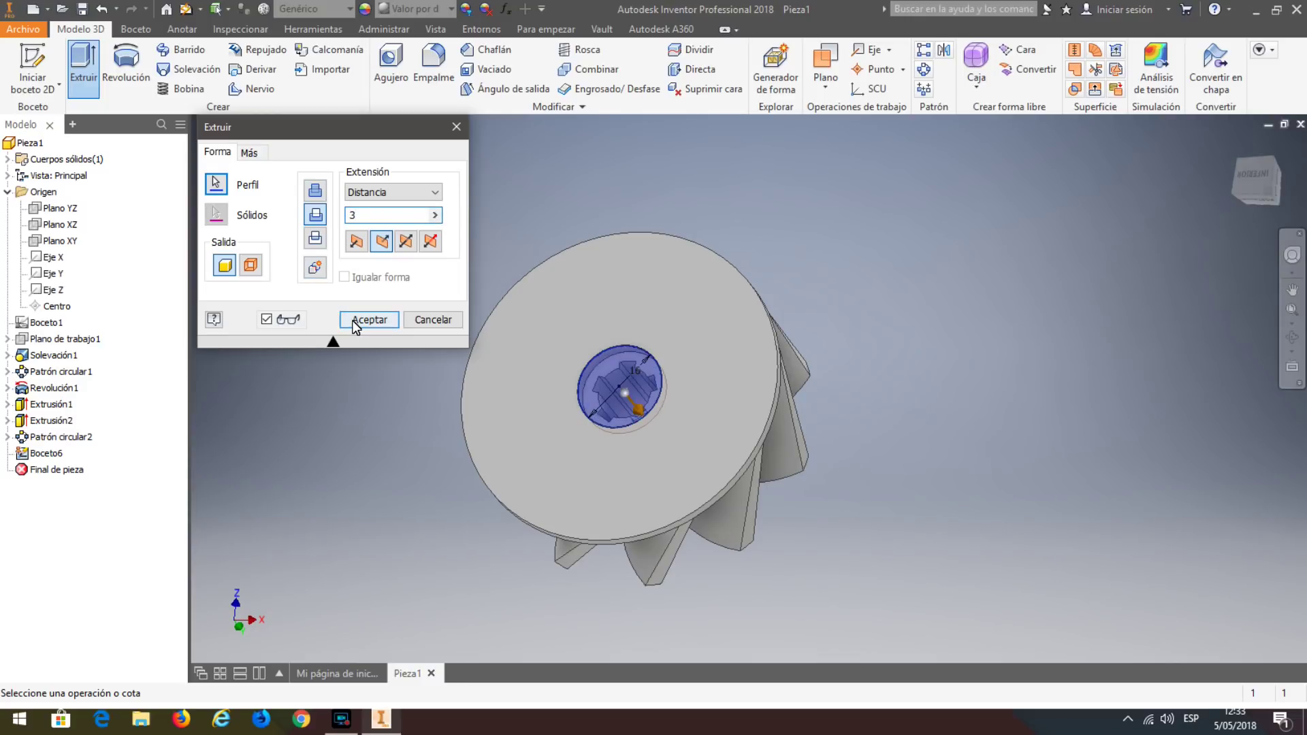
click(361, 320)
Select the ten blade-tip edges around the impeller and start an Empalme on them.
mouse_move(357, 279)
shift+middle_down()
mouse_move(370, 443)
mouse_move(468, 288)
mouse_move(386, 348)
mouse_move(373, 413)
mouse_move(352, 434)
shift+middle_up()
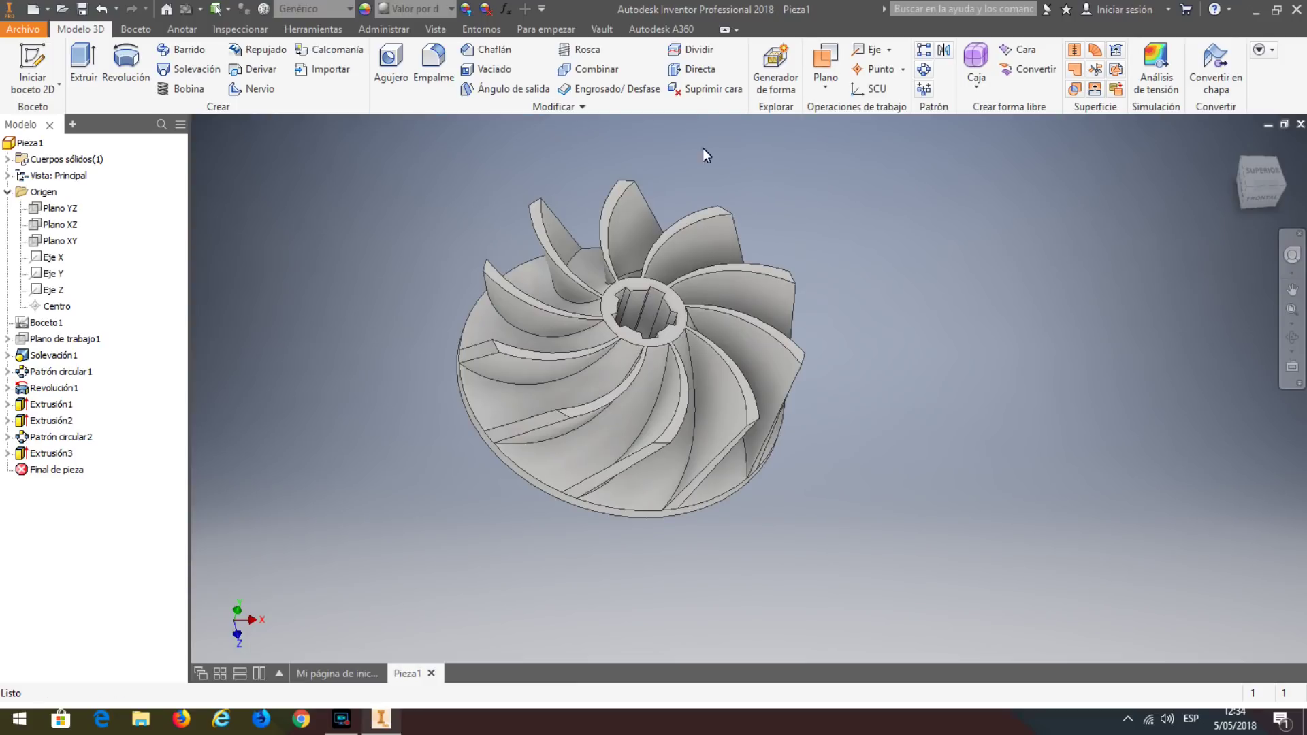
click(625, 178)
ctrl+click(723, 210)
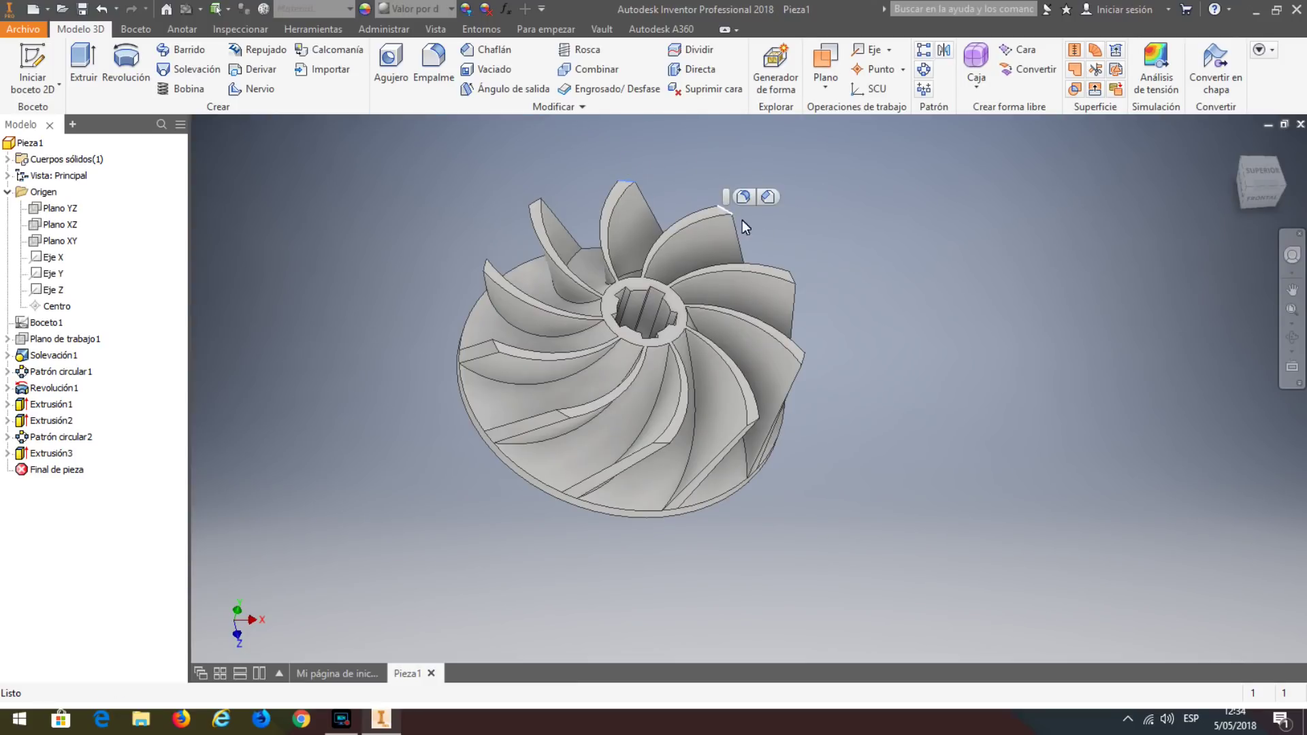
ctrl+click(791, 278)
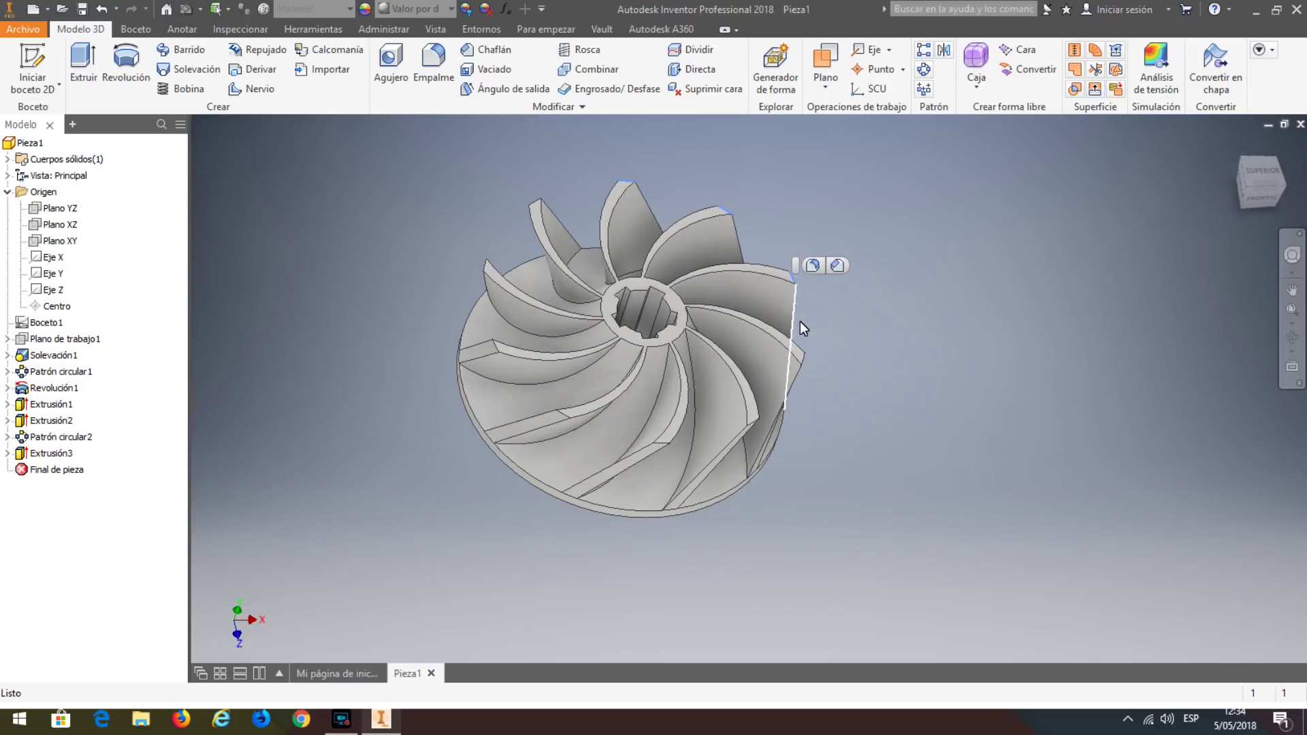
ctrl+click(802, 358)
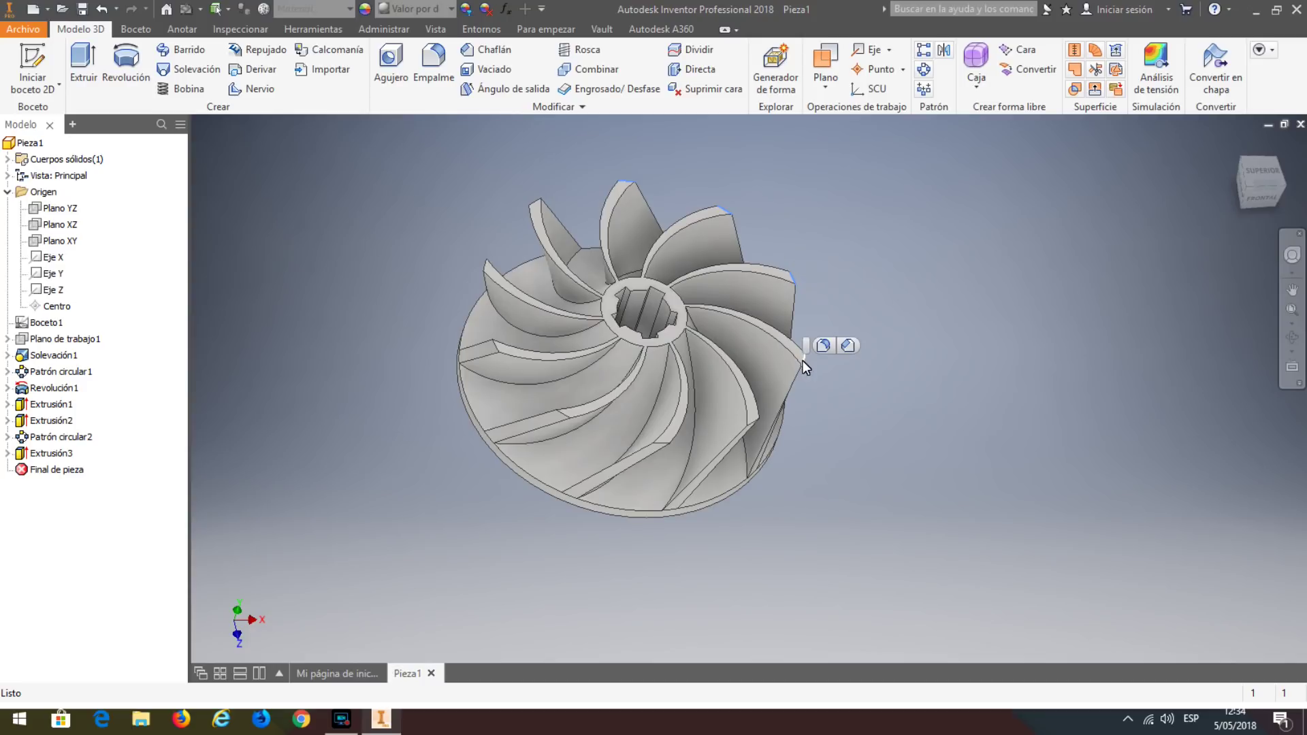
ctrl+click(754, 422)
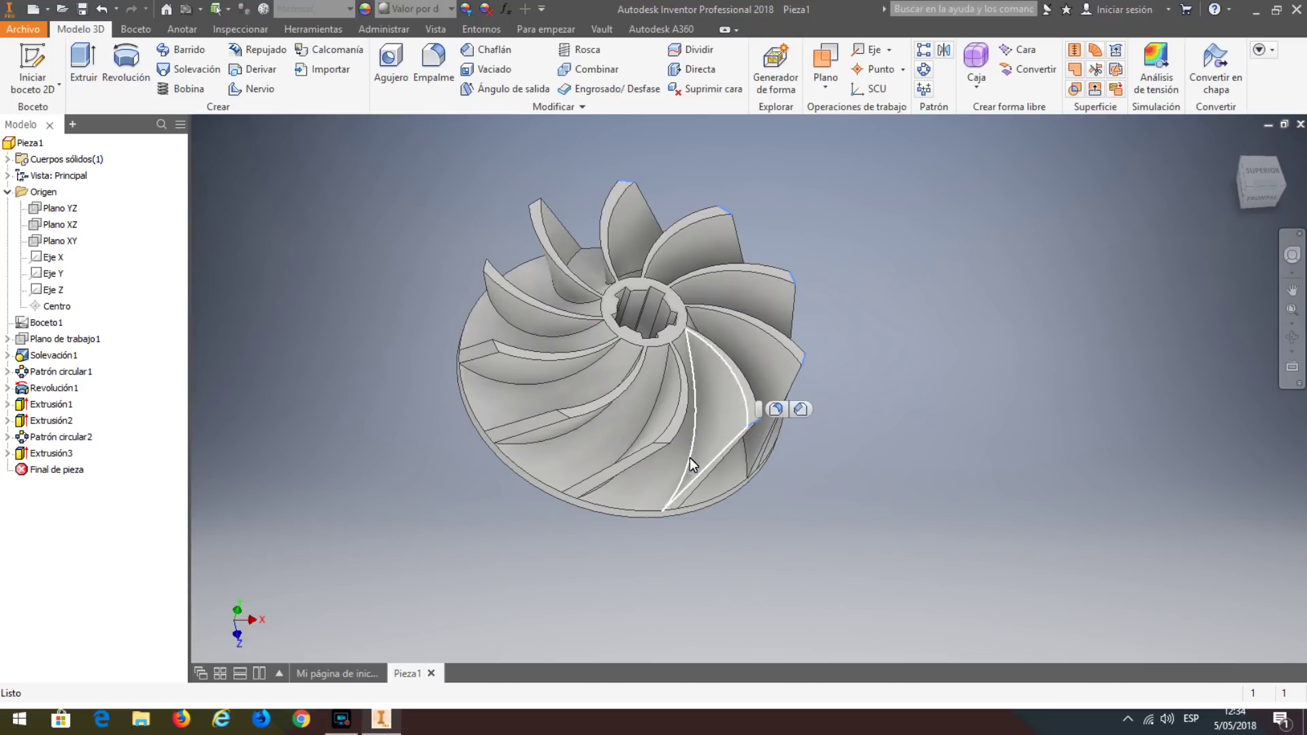
ctrl+click(660, 445)
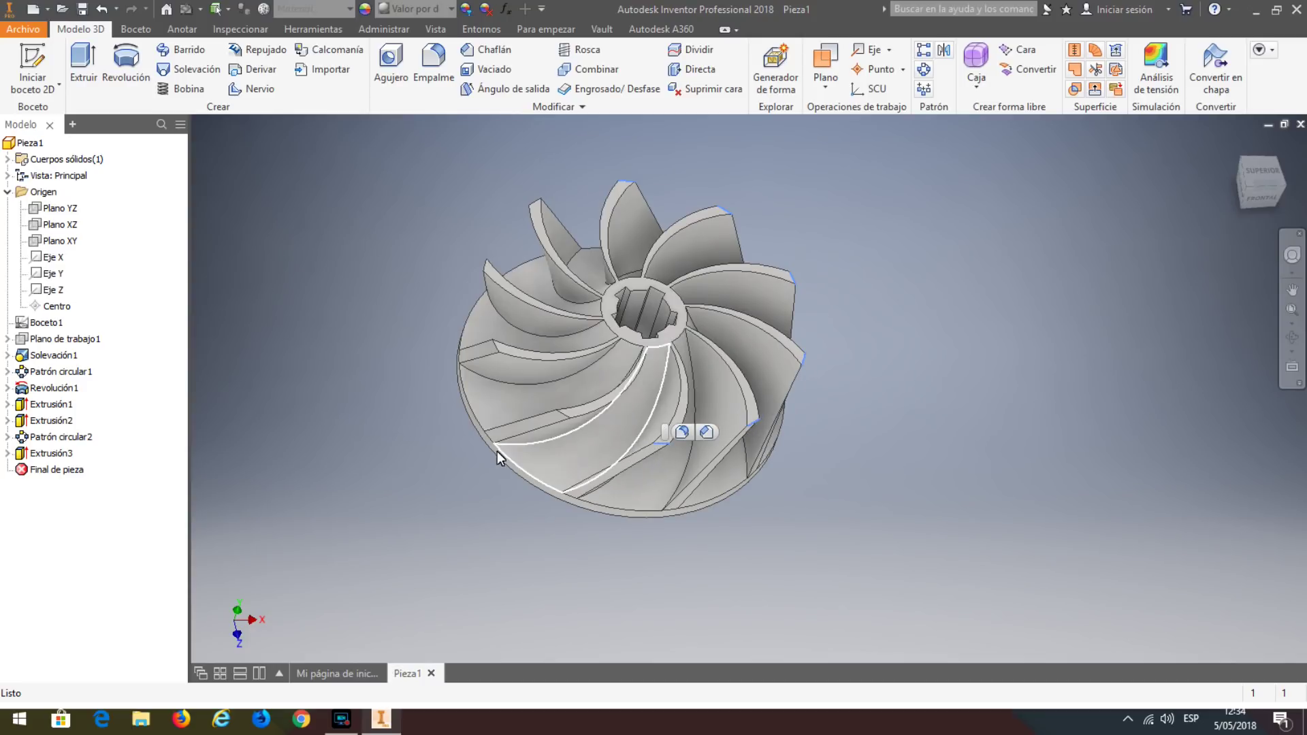
ctrl+click(561, 418)
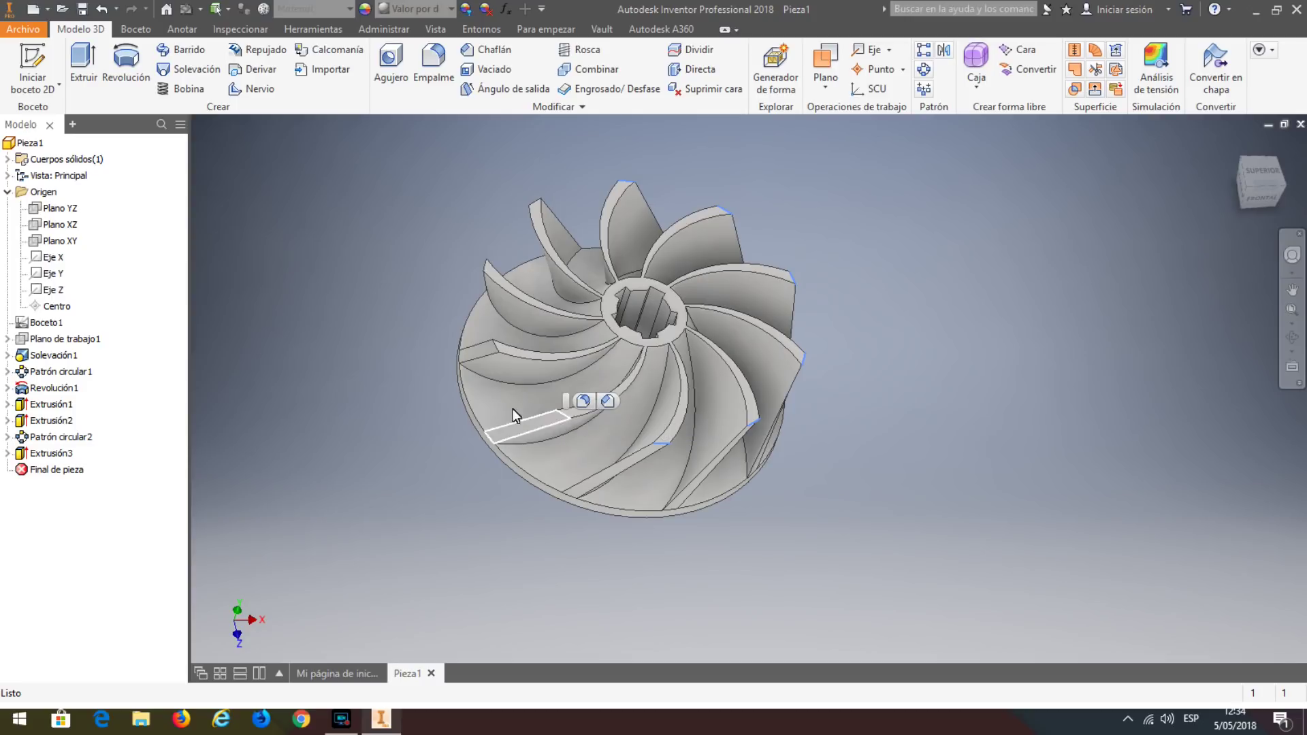
ctrl+click(496, 345)
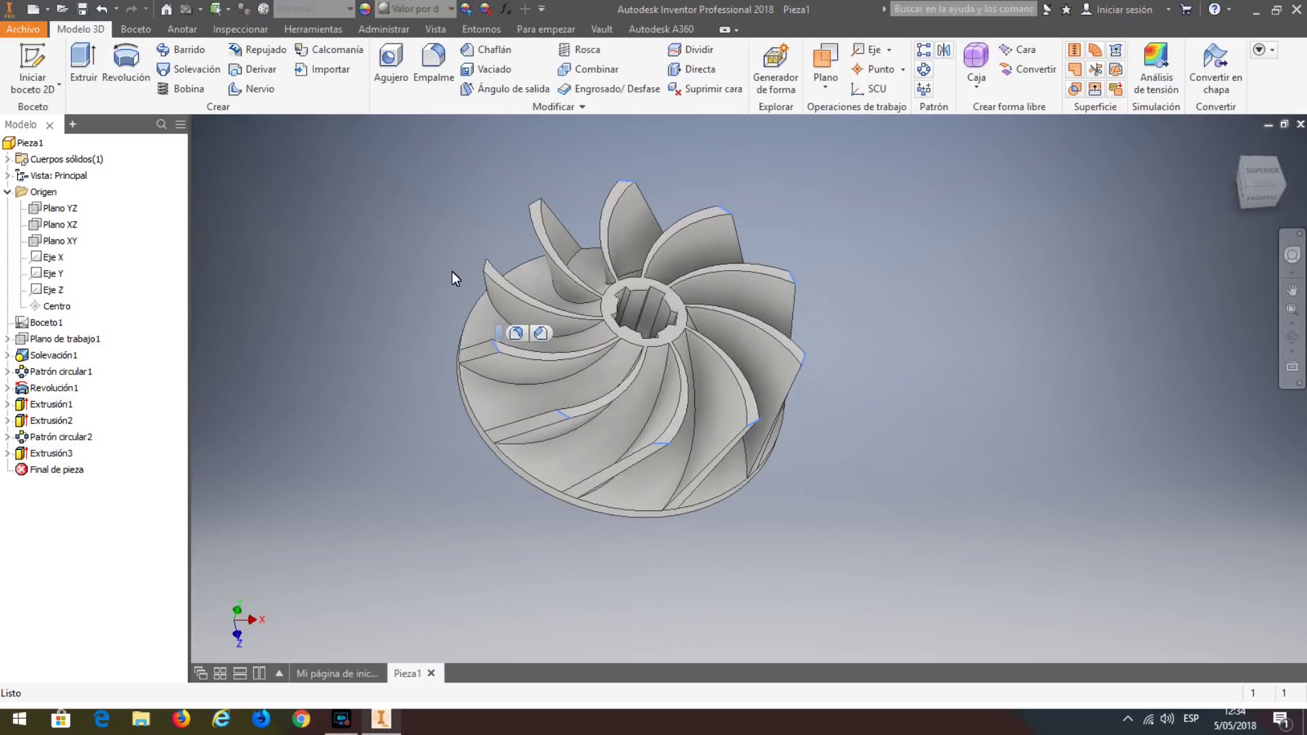
ctrl+click(483, 268)
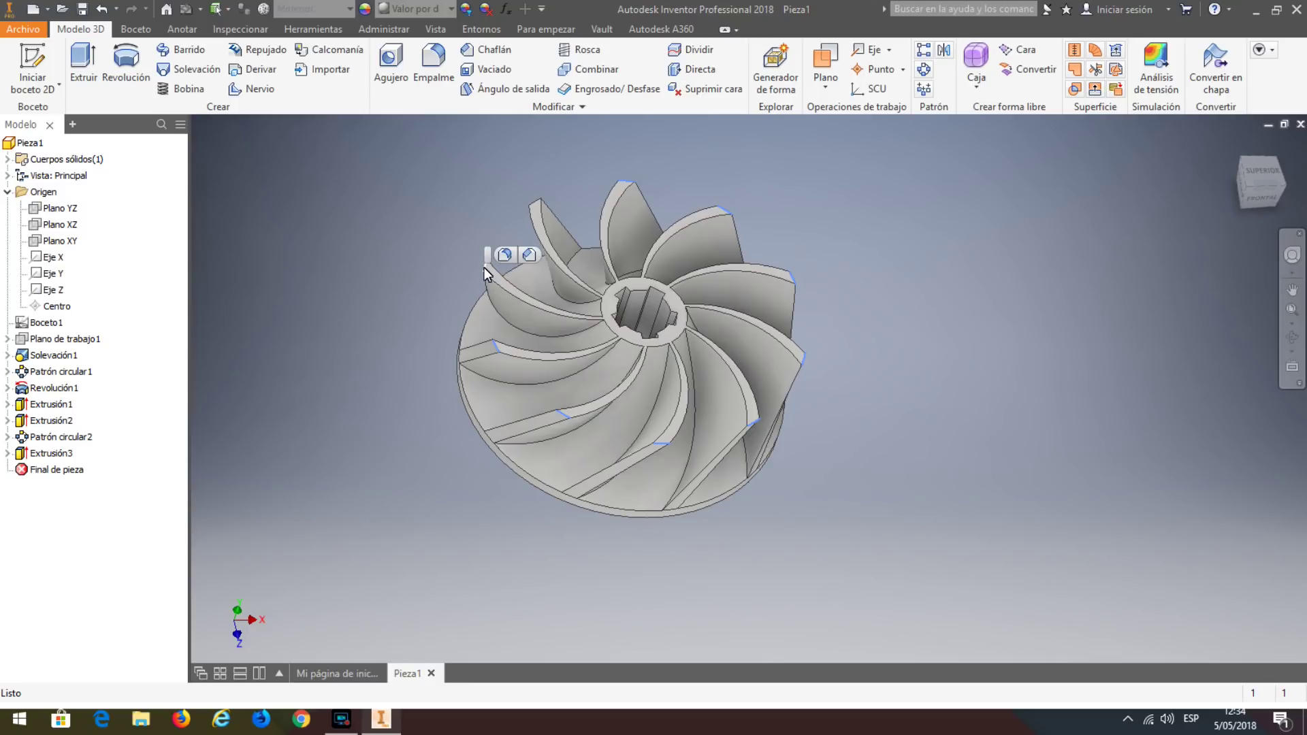
ctrl+click(535, 204)
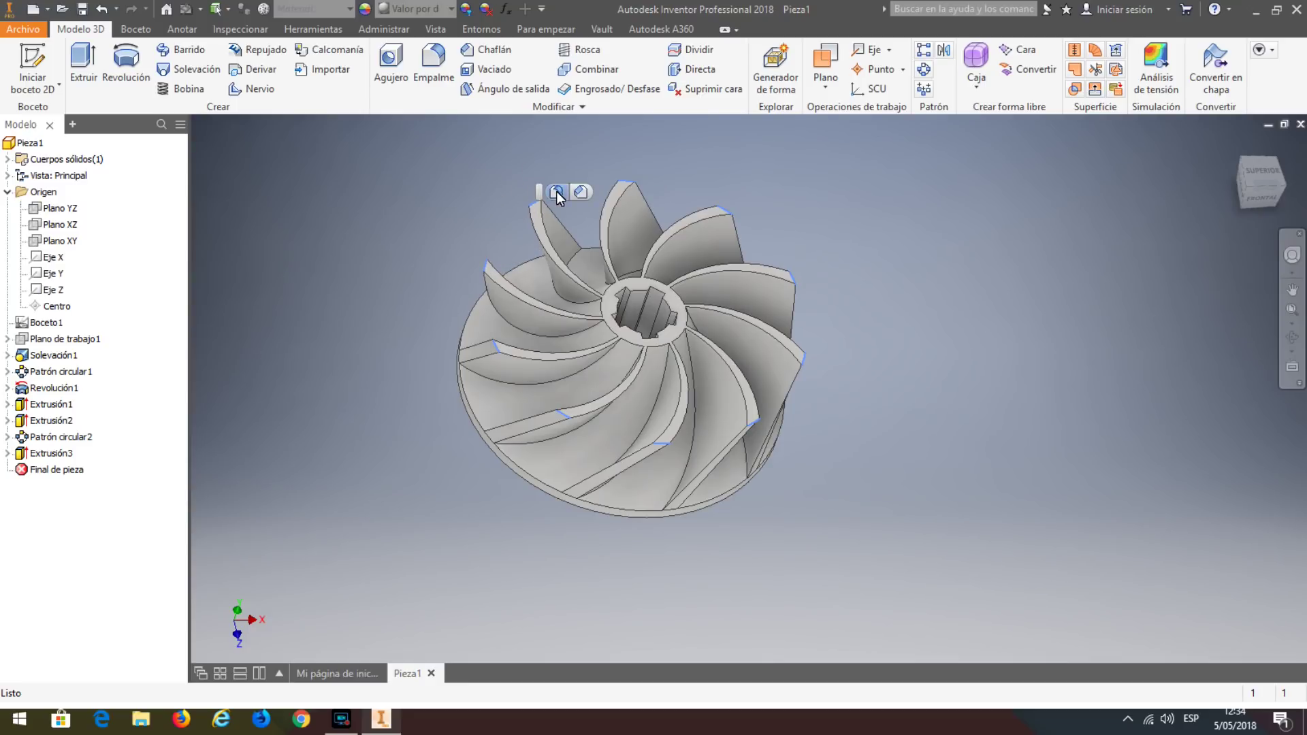
click(556, 193)
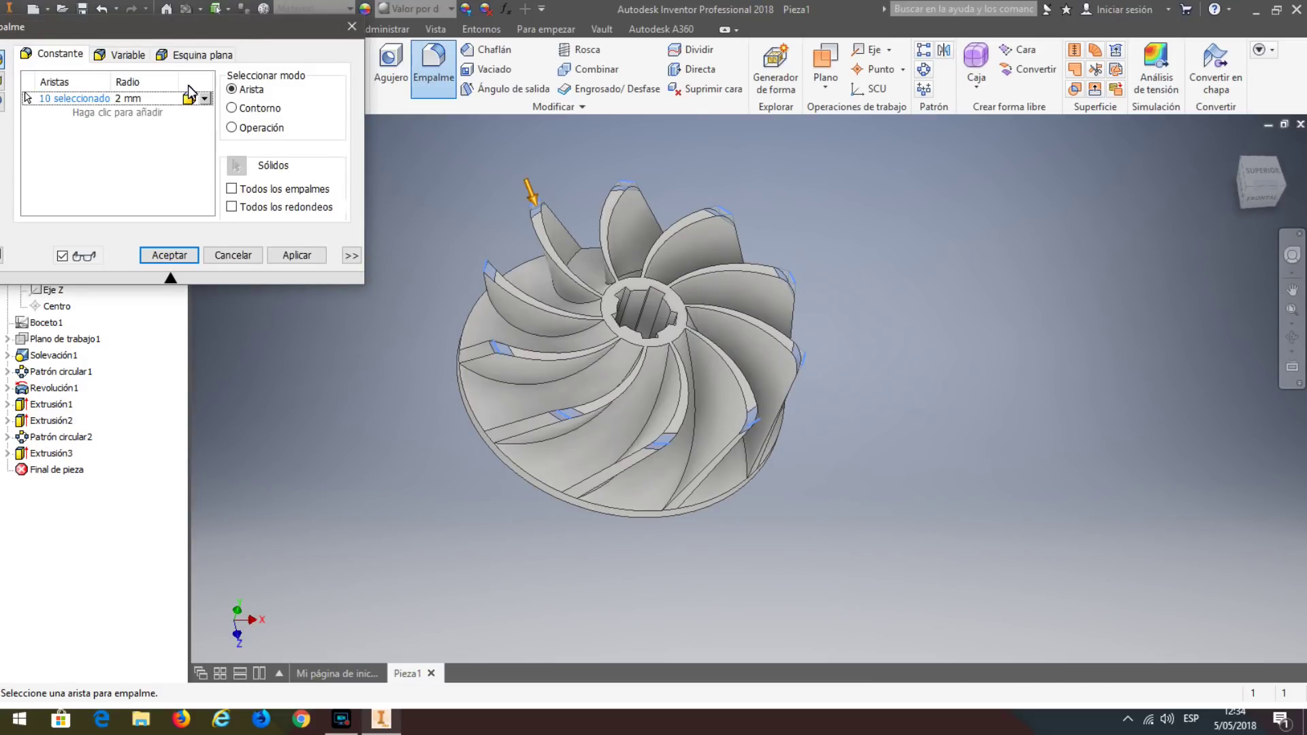
Apply a radius 8 fillet to the ten selected blade edges.
click(150, 101)
text(8)
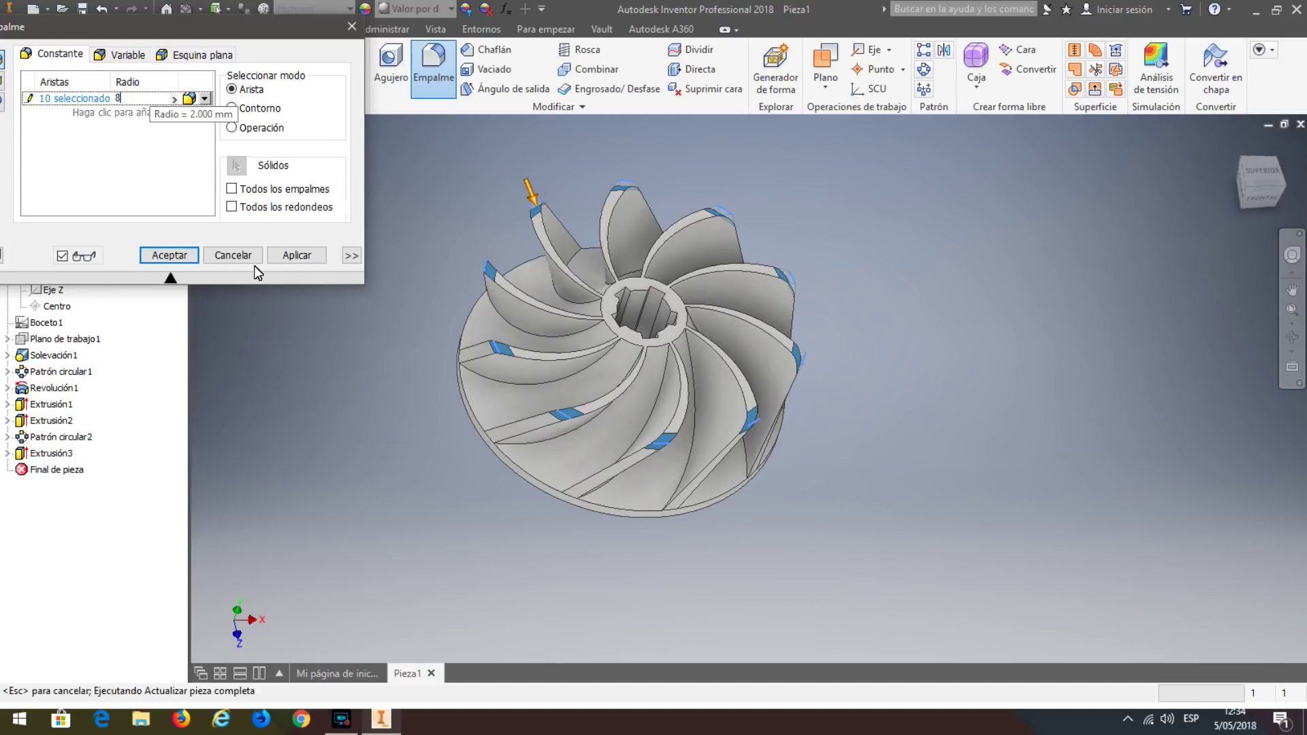
click(297, 259)
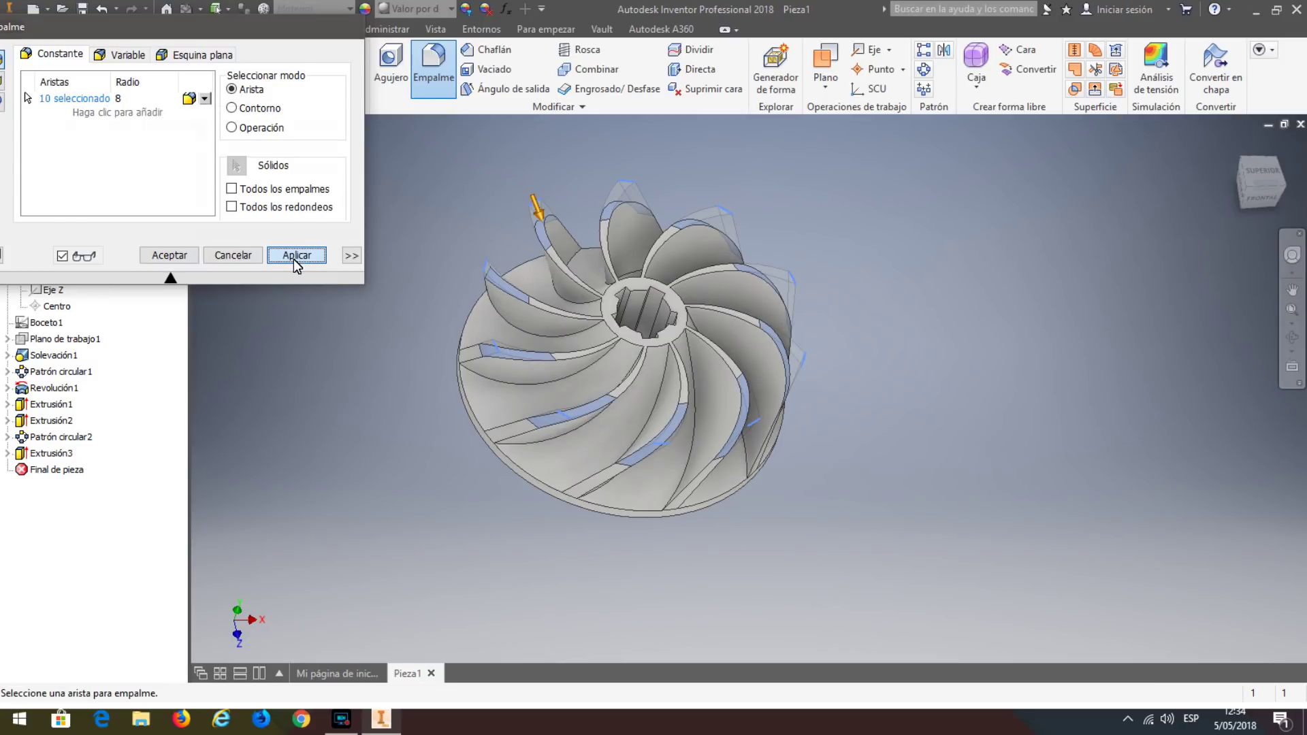
click(346, 22)
mouse_move(288, 303)
shift+middle_down()
mouse_move(301, 369)
mouse_move(227, 236)
mouse_move(237, 176)
mouse_move(280, 317)
shift+middle_up()
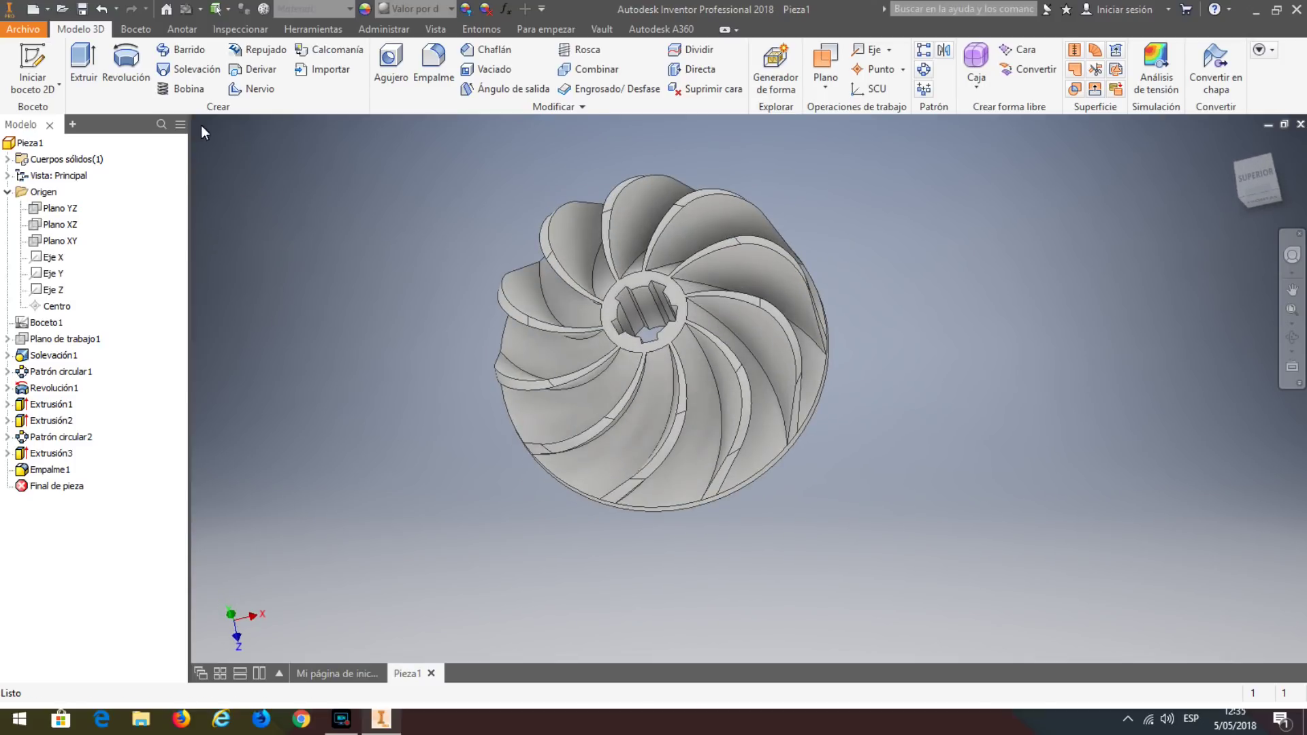
Give Pieza1 the Aluminio - Plano appearance and orbit to inspect the finished impeller.
click(31, 143)
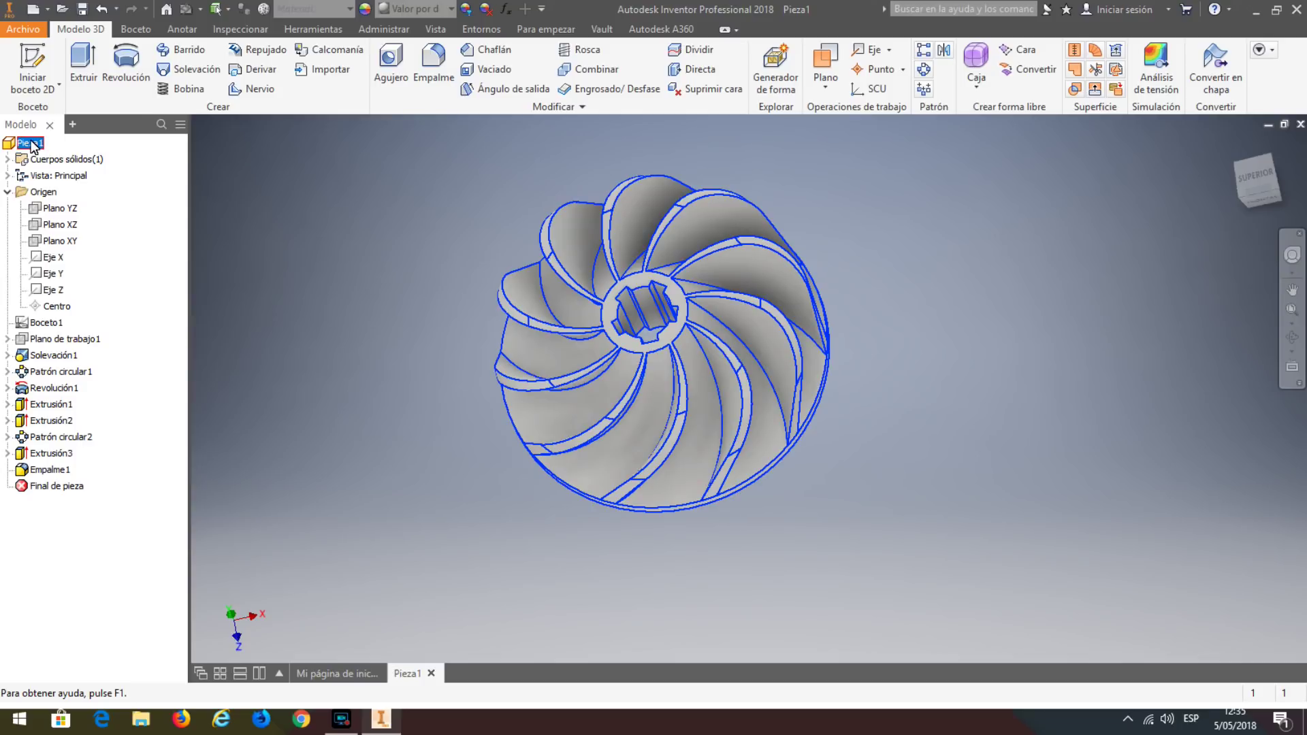
click(451, 9)
scroll(454, 155, up, 10)
scroll(456, 155, up, 15)
scroll(457, 155, up, 5)
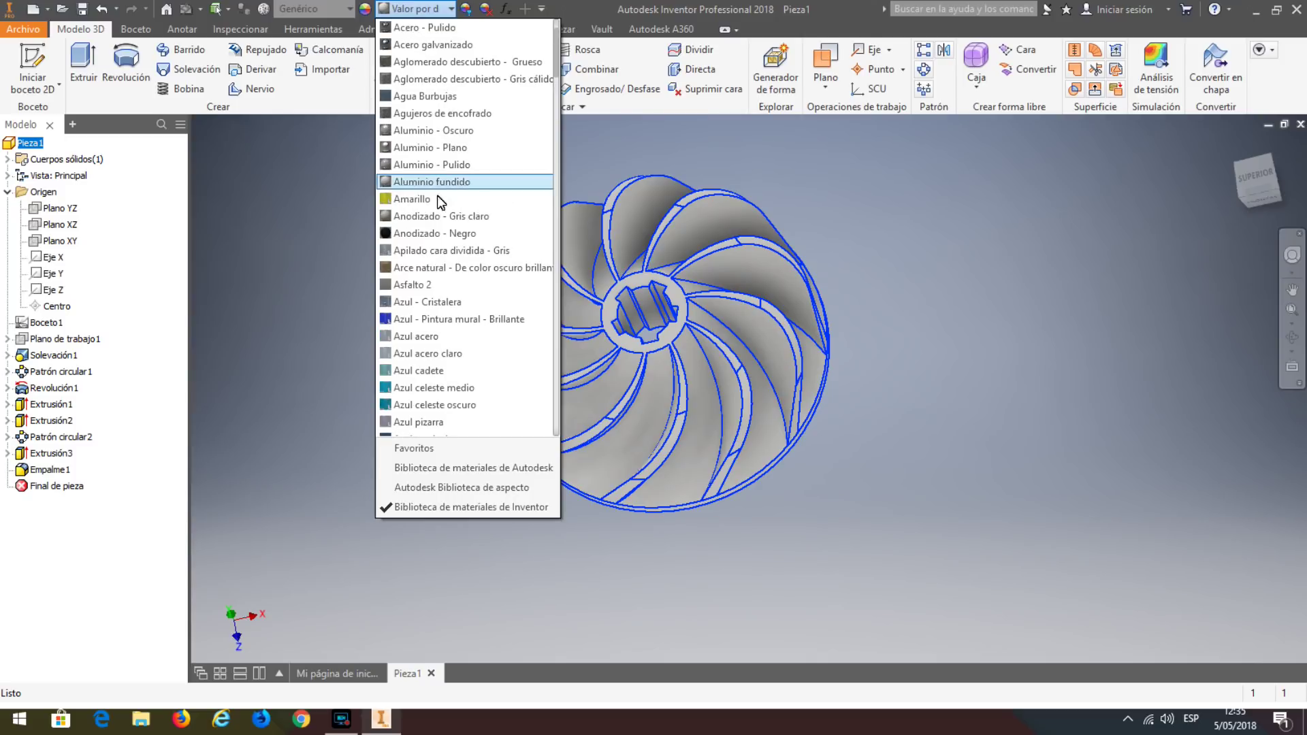
click(419, 130)
click(390, 280)
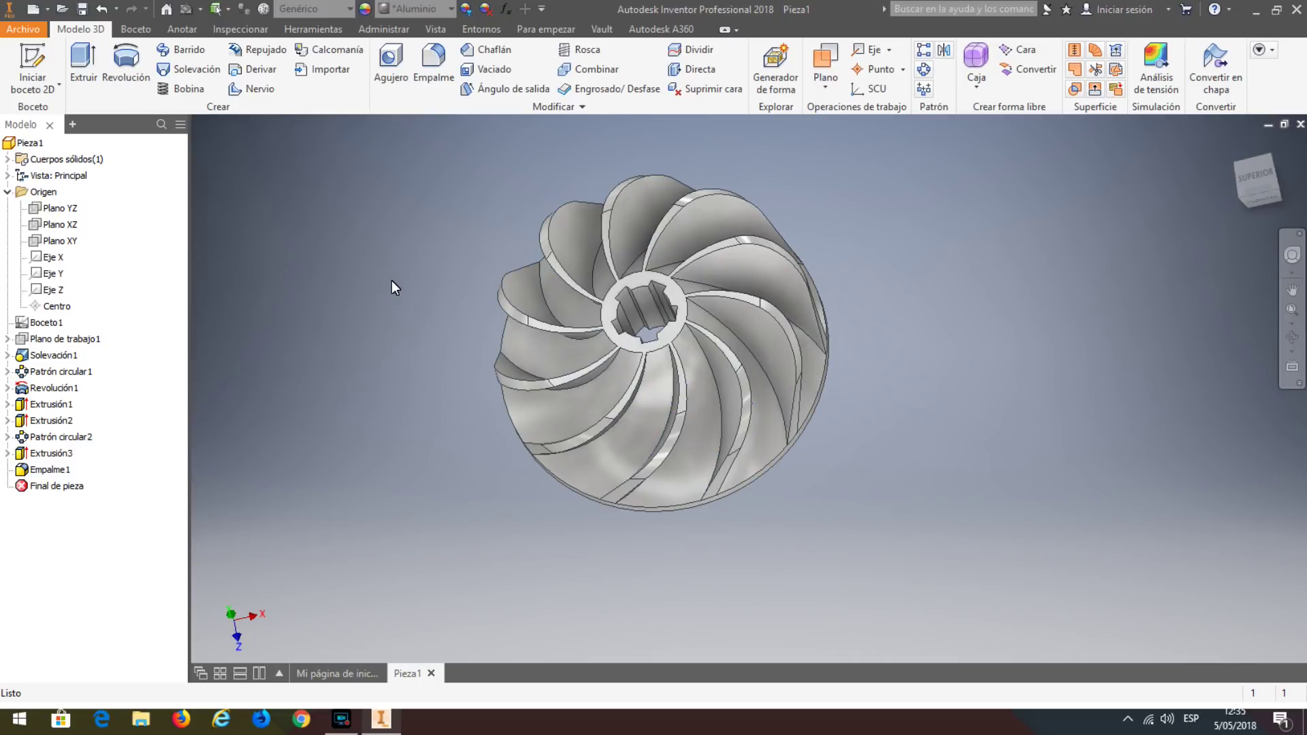
mouse_move(383, 300)
shift+middle_down()
mouse_move(382, 202)
mouse_move(451, 302)
mouse_move(358, 293)
mouse_move(437, 270)
shift+middle_up()
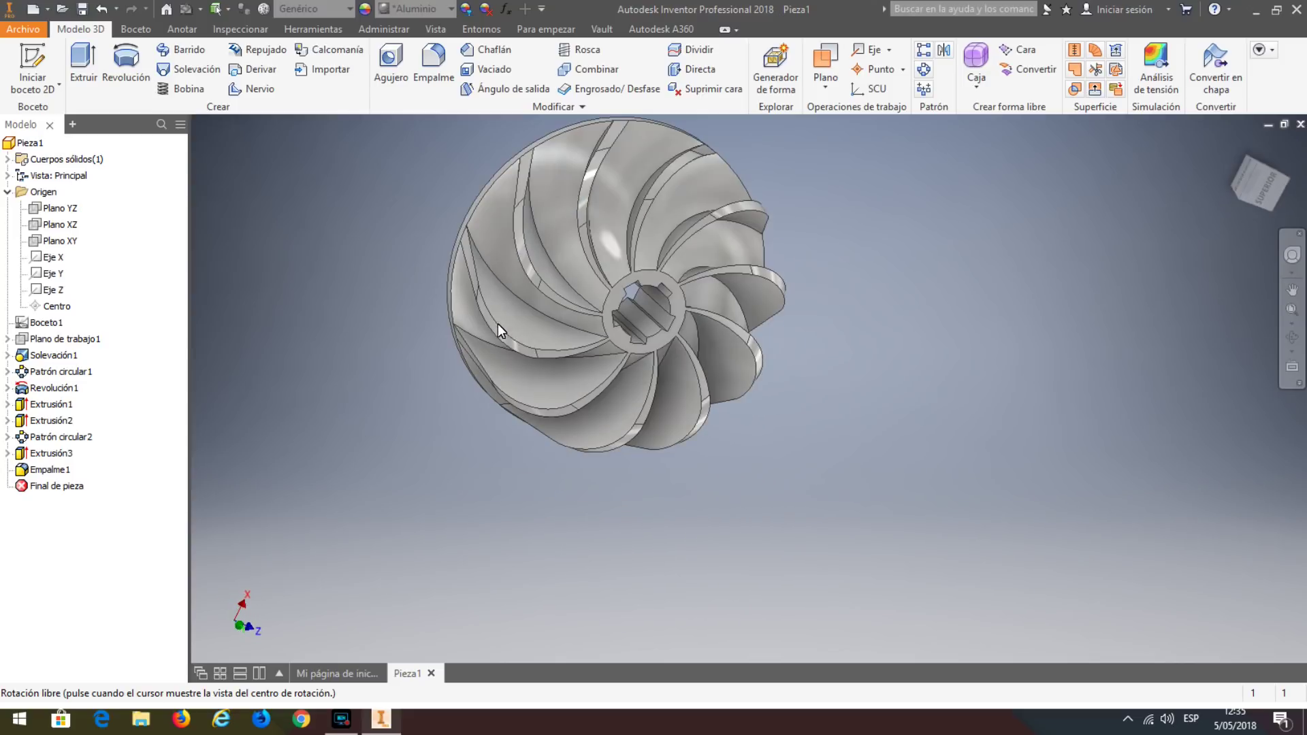